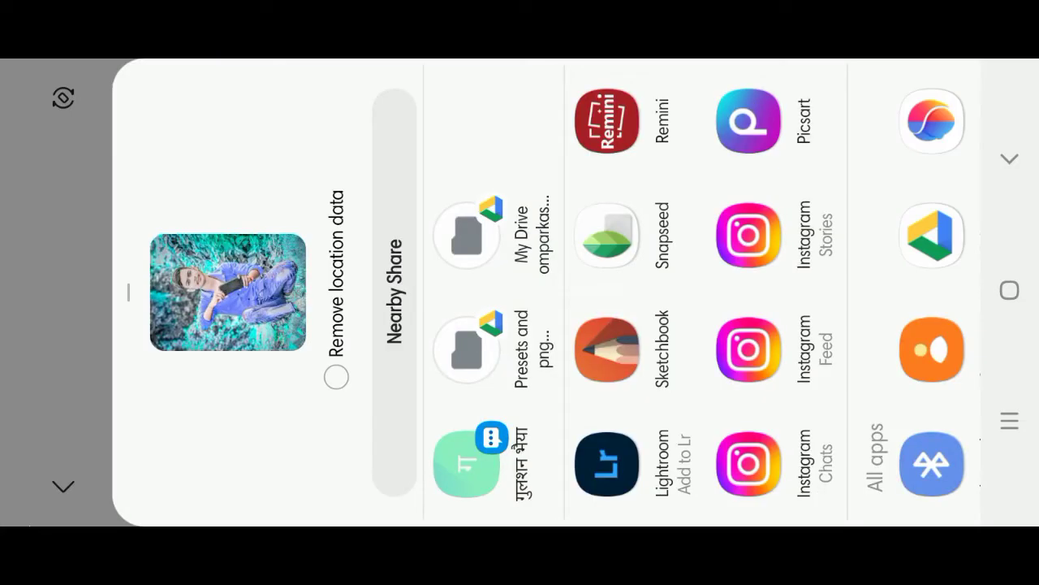
# Share the boy's photo to SketchBook so it opens there for editing.
pyautogui.click(932, 349)
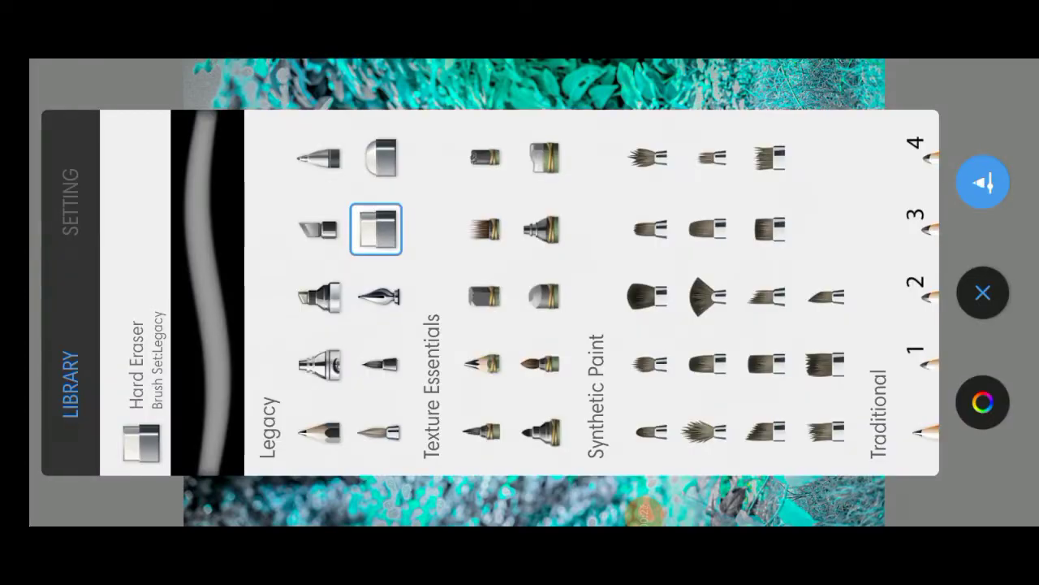
# Set the Hard Eraser to 100% Amount Erased and size 49.3, then erase a diagonal background stripe.
pyautogui.moveTo(650, 292)
pyautogui.mouseDown()
pyautogui.moveTo(519, 292)
pyautogui.moveTo(706, 292)
pyautogui.mouseUp()
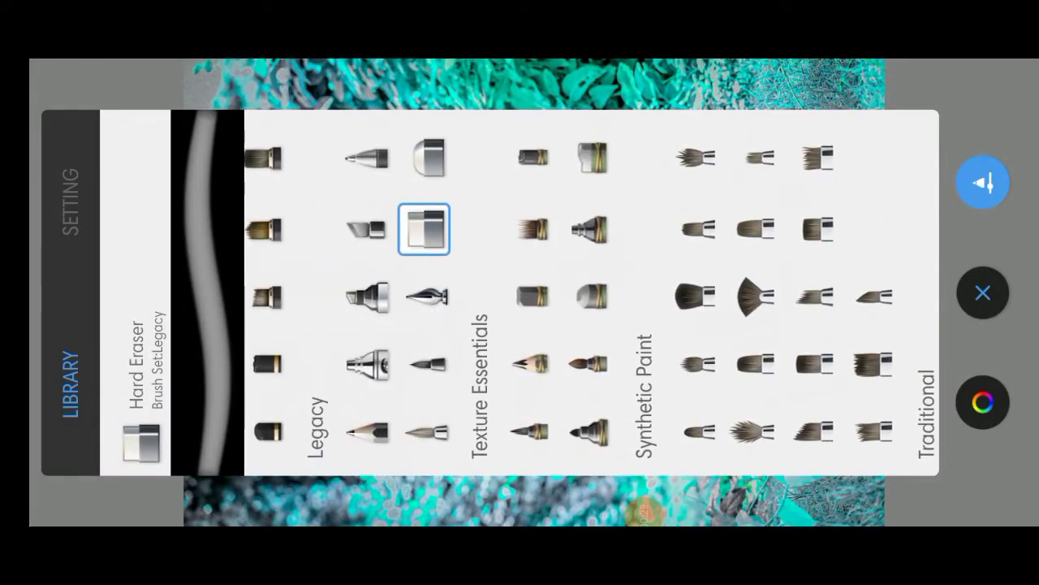
pyautogui.moveTo(504, 292); pyautogui.dragTo(658, 292)
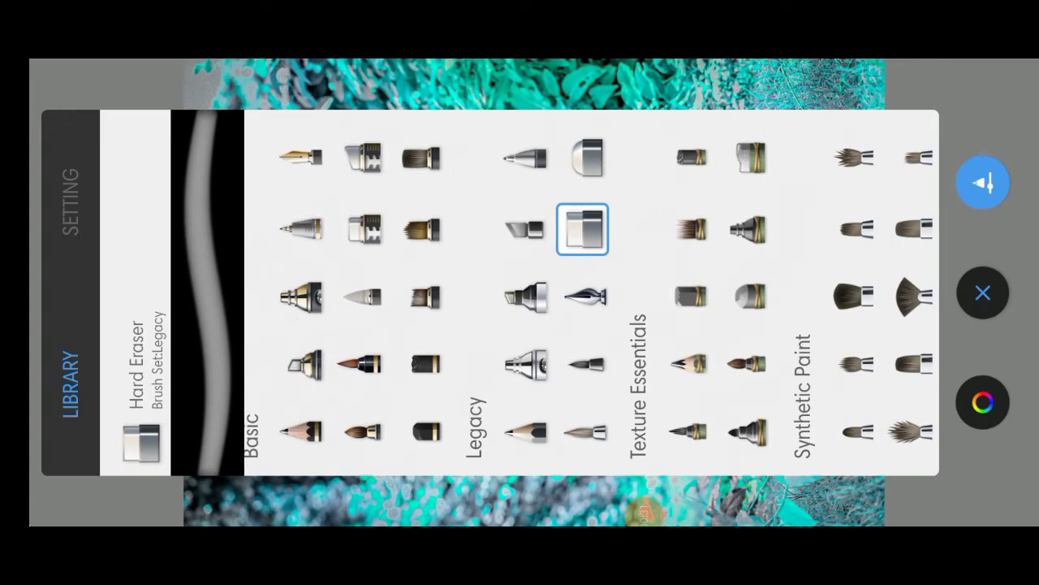
pyautogui.click(71, 201)
pyautogui.moveTo(408, 352); pyautogui.dragTo(408, 131)
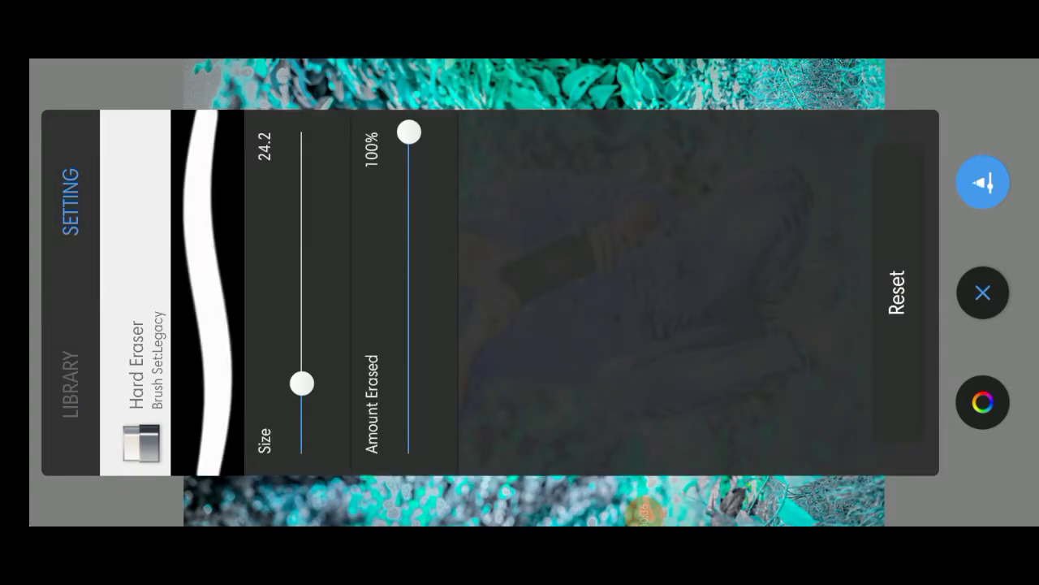
pyautogui.press('Escape')
pyautogui.click(55, 264)
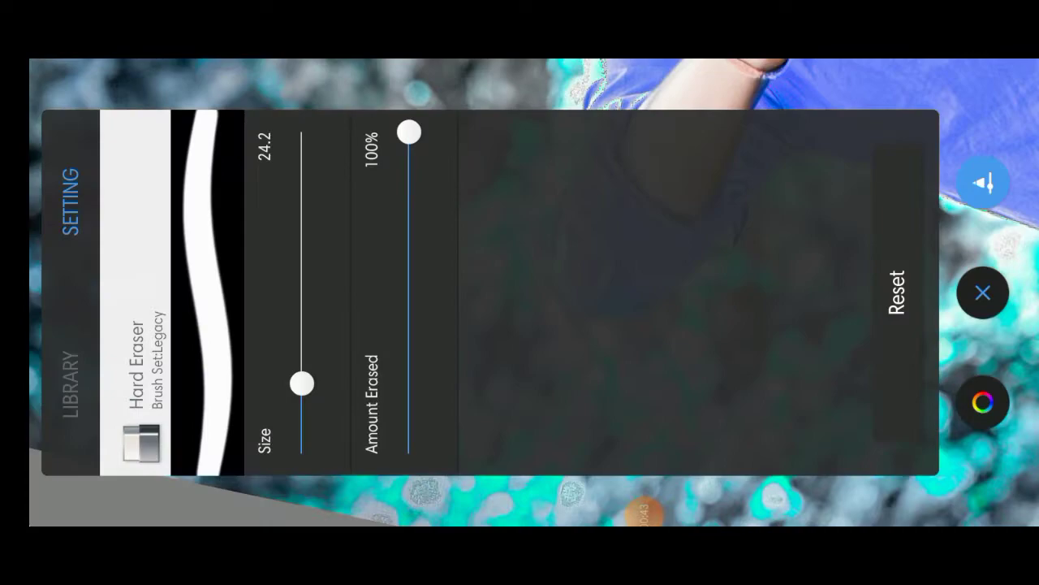
pyautogui.moveTo(301, 383); pyautogui.dragTo(301, 303)
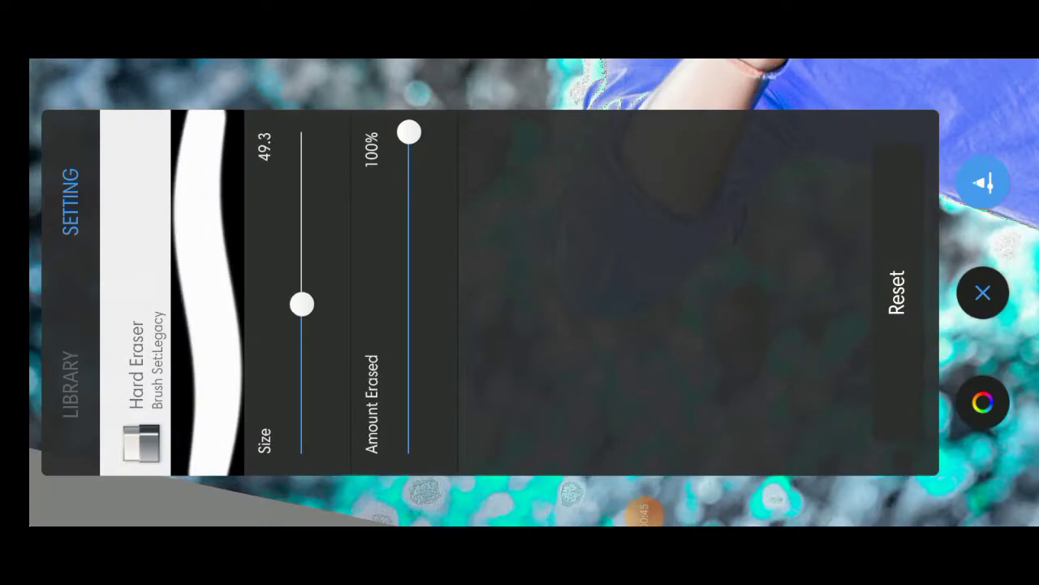
pyautogui.press('Escape')
pyautogui.moveTo(195, 284)
pyautogui.mouseDown()
pyautogui.moveTo(471, 455)
pyautogui.moveTo(150, 317)
pyautogui.mouseUp()
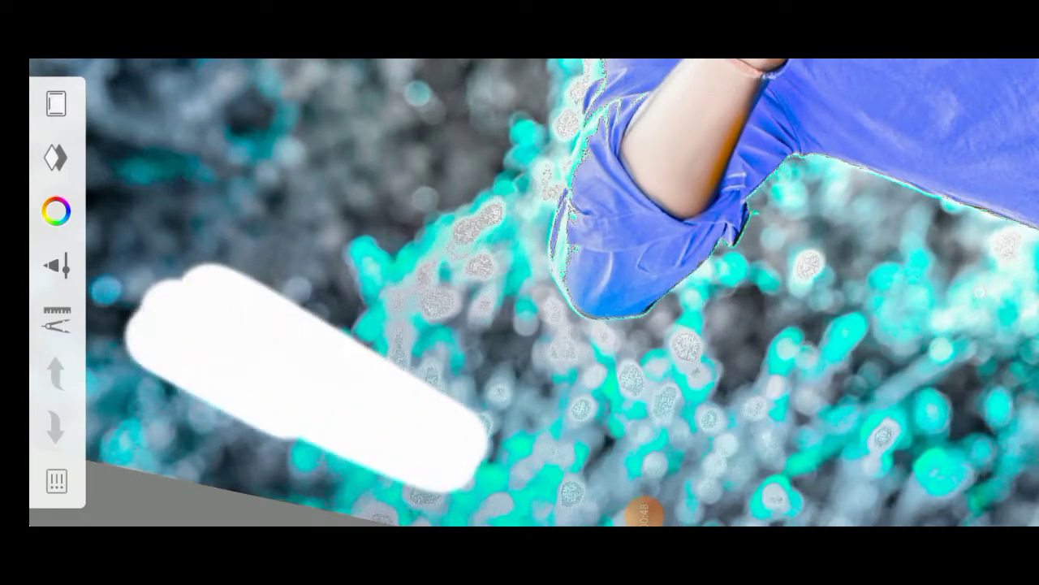
# Widen the erased stripe toward its left corner, along the lower edge and diagonally.
pyautogui.scroll(-3, 520, 292)
pyautogui.moveTo(374, 276)
pyautogui.mouseDown()
pyautogui.moveTo(219, 268)
pyautogui.moveTo(423, 325)
pyautogui.mouseUp()
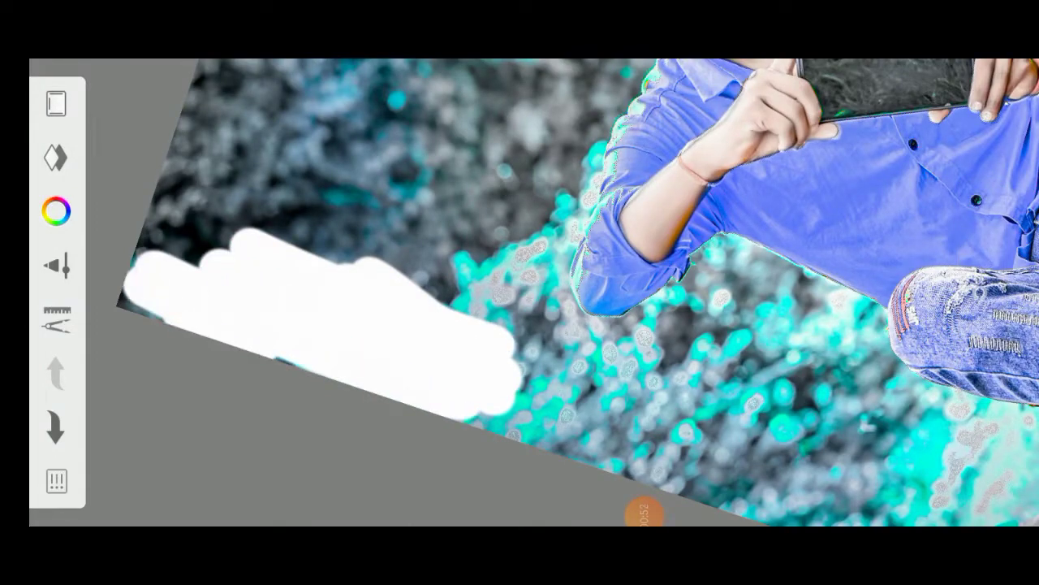
pyautogui.moveTo(118, 307); pyautogui.dragTo(132, 305)
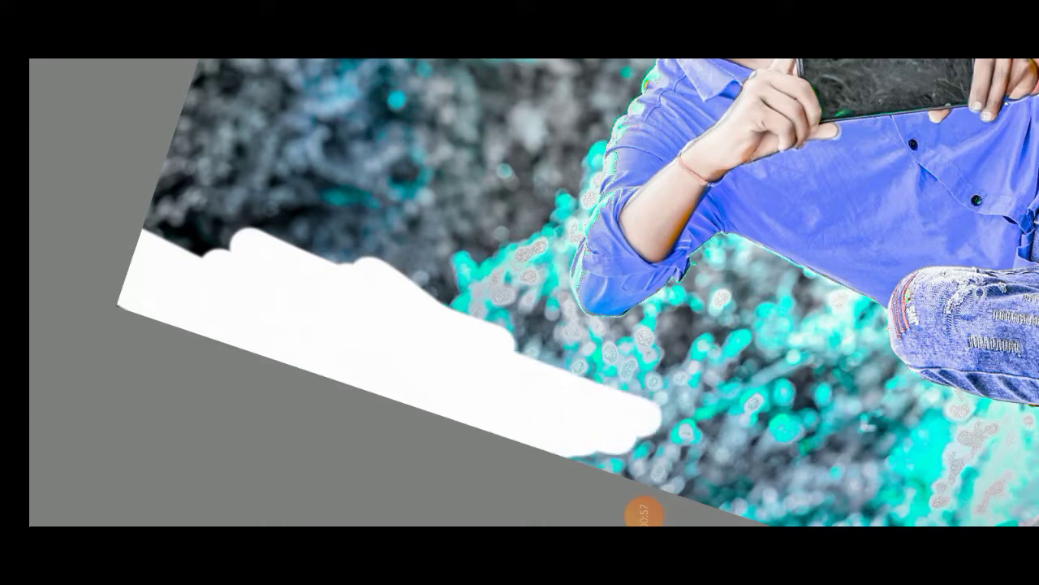
pyautogui.moveTo(649, 419); pyautogui.dragTo(743, 418)
pyautogui.scroll(2, 520, 292)
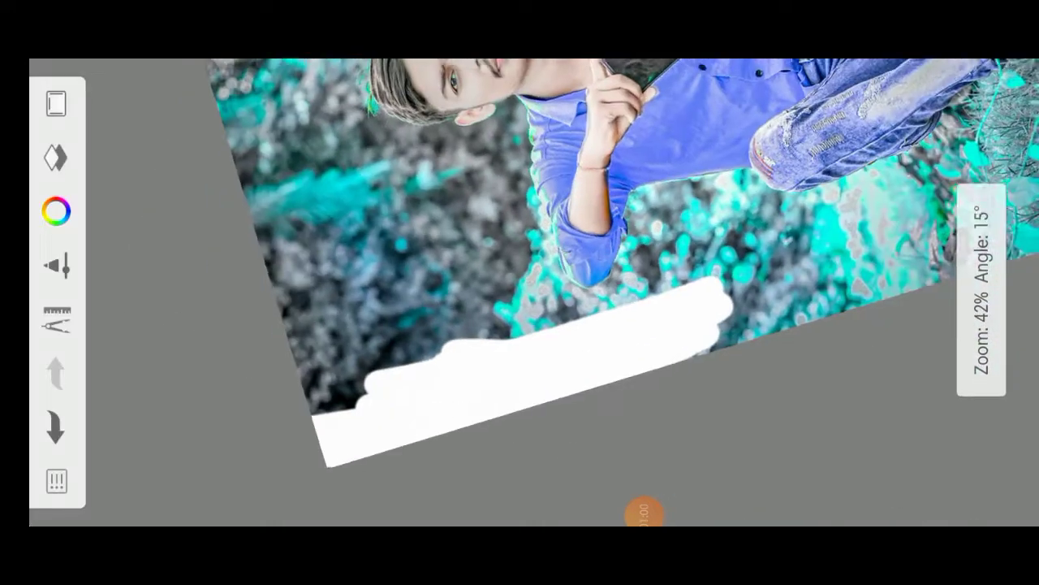
pyautogui.moveTo(313, 221); pyautogui.dragTo(459, 329)
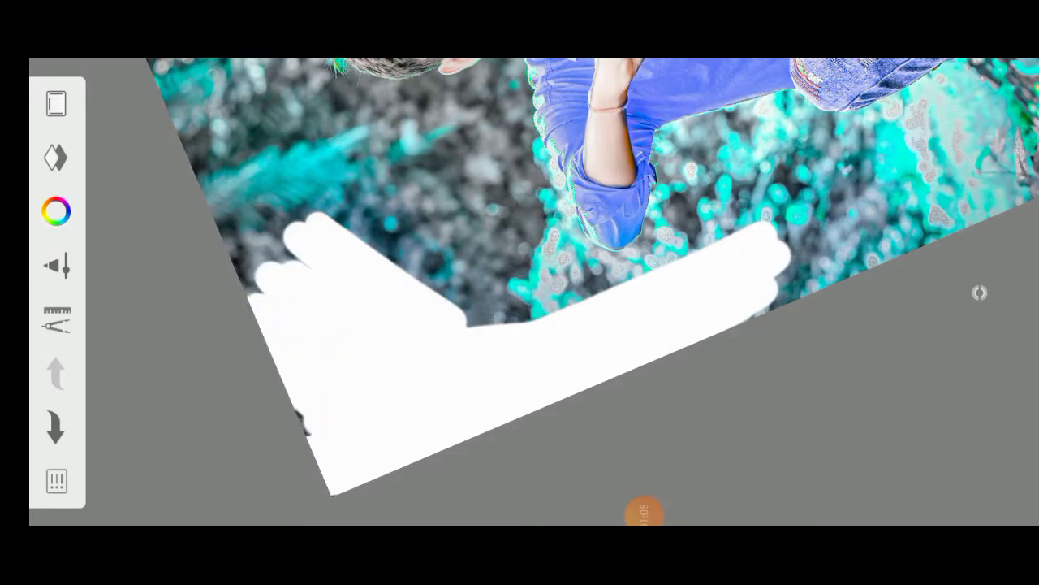
pyautogui.scroll(1, 520, 292)
pyautogui.moveTo(389, 280); pyautogui.dragTo(224, 231)
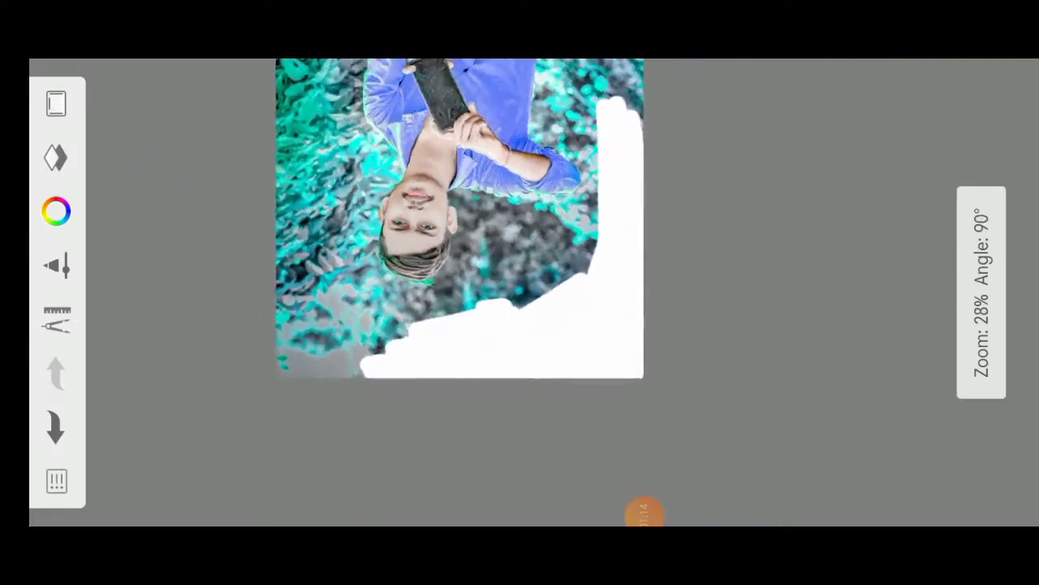
# Erase the upper-left background, the left side and the noisy grey area at lower left.
pyautogui.scroll(3, 520, 292)
pyautogui.scroll(2, 520, 293)
pyautogui.moveTo(341, 239)
pyautogui.mouseDown()
pyautogui.moveTo(675, 305)
pyautogui.moveTo(290, 232)
pyautogui.moveTo(243, 325)
pyautogui.moveTo(455, 390)
pyautogui.mouseUp()
pyautogui.scroll(-1, 520, 292)
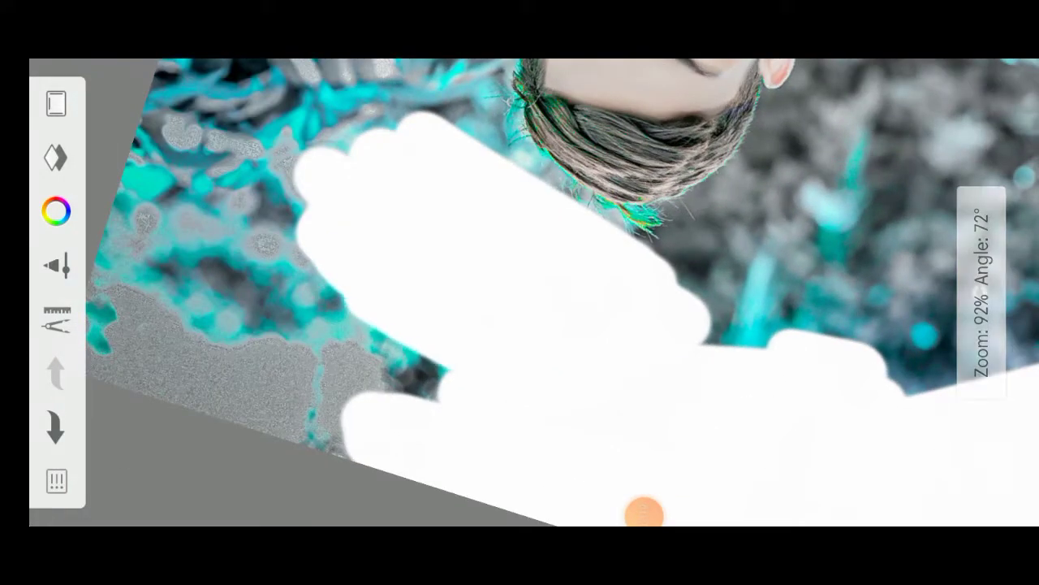
pyautogui.moveTo(235, 236); pyautogui.dragTo(438, 374)
pyautogui.moveTo(211, 308); pyautogui.dragTo(423, 398)
pyautogui.moveTo(349, 365)
pyautogui.mouseDown()
pyautogui.moveTo(179, 349)
pyautogui.moveTo(325, 439)
pyautogui.mouseUp()
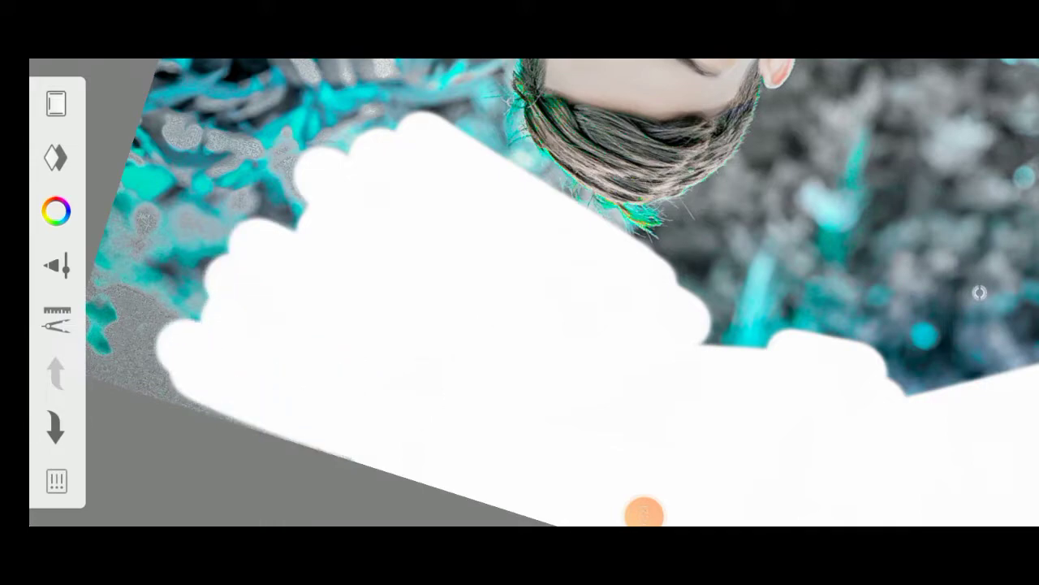
# Erase background right up to the hair edge and ear, including the grey-teal patch above the hair.
pyautogui.hscroll(-2, 520, 292)
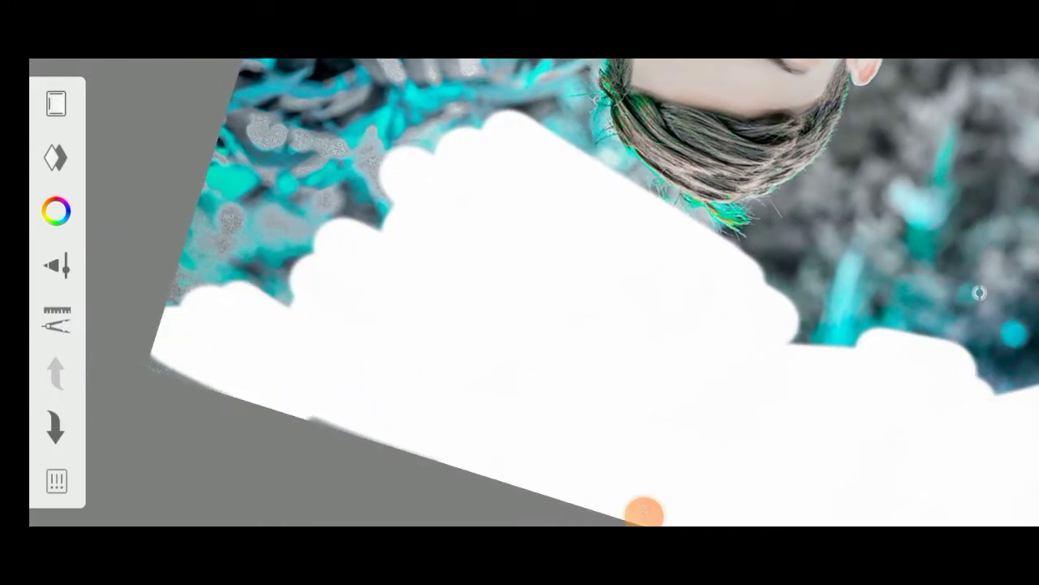
pyautogui.scroll(-5, 520, 293)
pyautogui.click(644, 512)
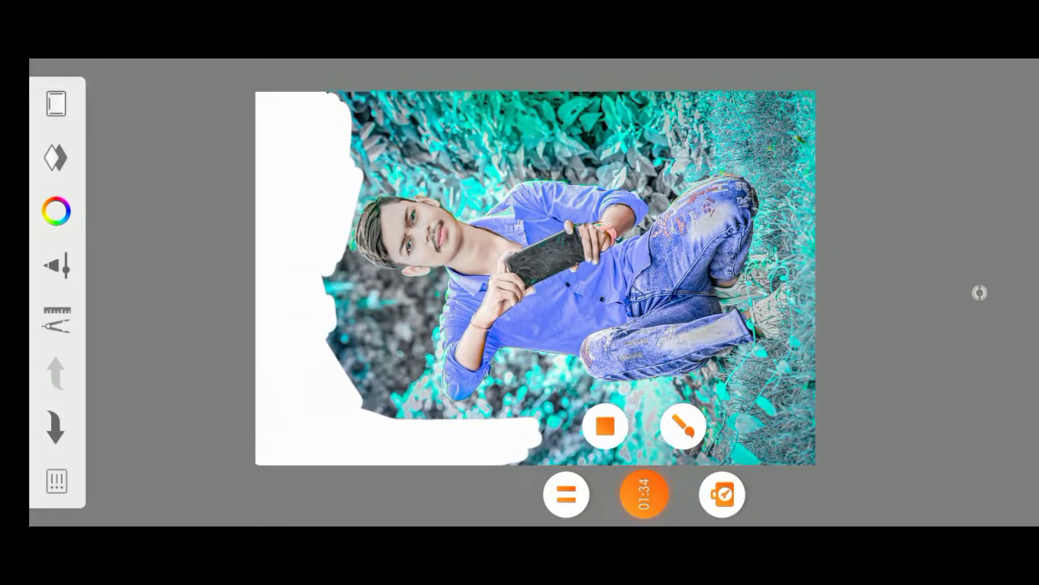
pyautogui.scroll(5, 520, 292)
pyautogui.moveTo(277, 187)
pyautogui.mouseDown()
pyautogui.moveTo(601, 342)
pyautogui.moveTo(646, 377)
pyautogui.mouseUp()
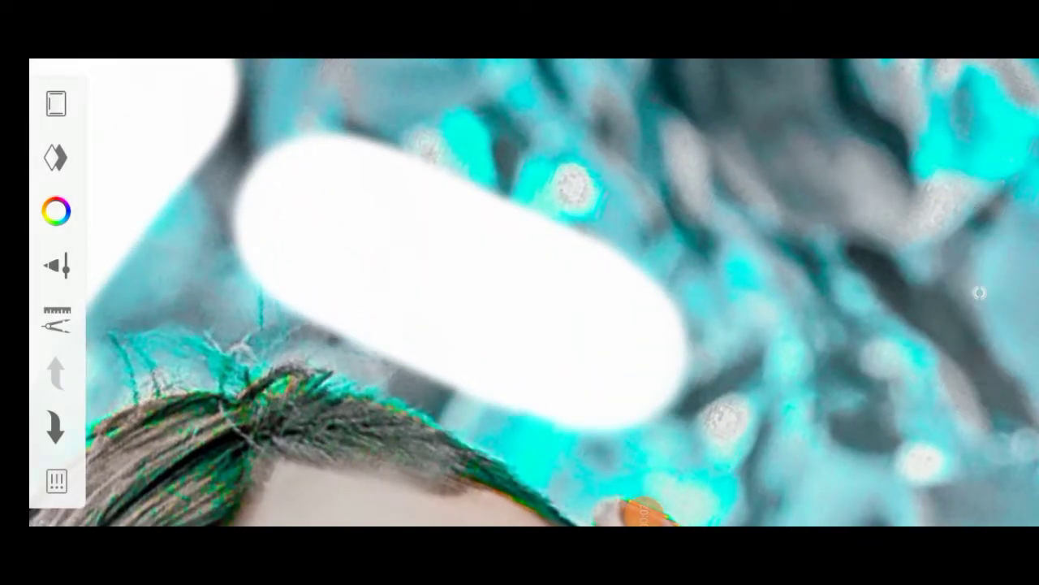
pyautogui.moveTo(243, 211)
pyautogui.mouseDown()
pyautogui.moveTo(585, 423)
pyautogui.moveTo(503, 430)
pyautogui.mouseUp()
pyautogui.moveTo(357, 357); pyautogui.dragTo(138, 121)
pyautogui.scroll(-2, 519, 292)
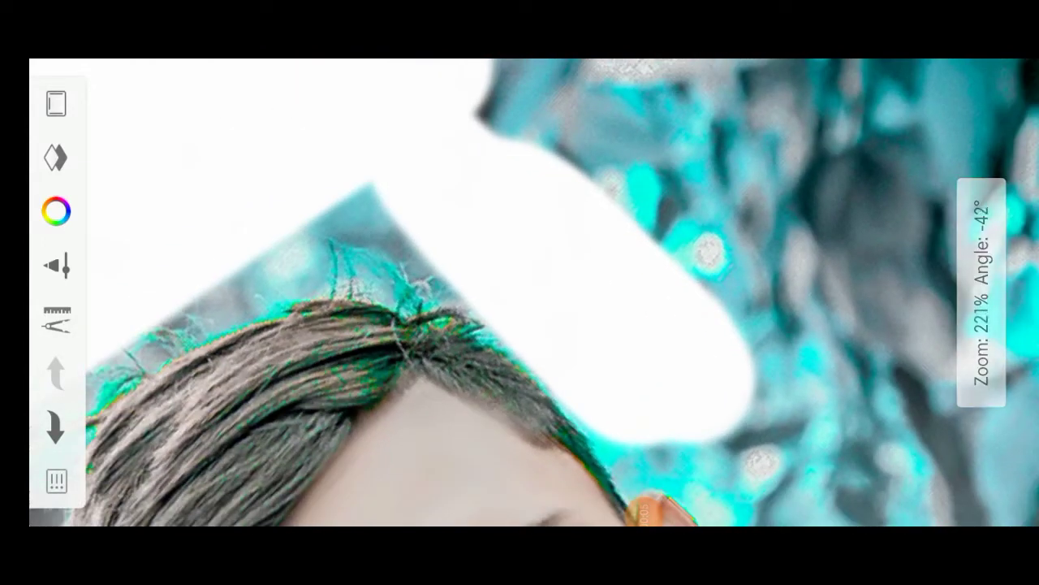
pyautogui.scroll(2, 520, 293)
pyautogui.moveTo(349, 268); pyautogui.dragTo(545, 455)
pyautogui.scroll(-1, 519, 292)
pyautogui.moveTo(357, 309); pyautogui.dragTo(520, 430)
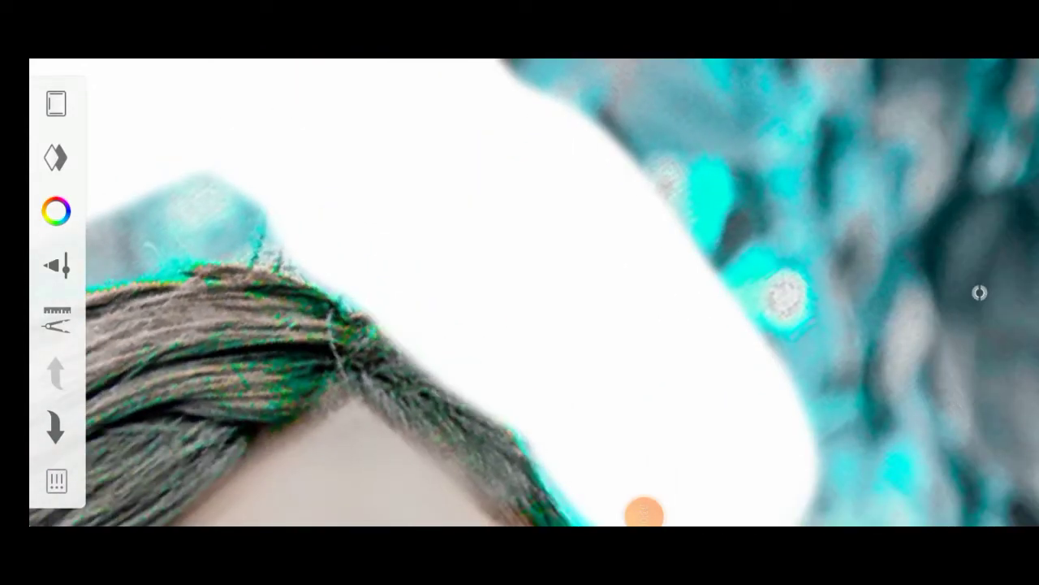
pyautogui.scroll(-2, 520, 292)
pyautogui.scroll(1, 520, 293)
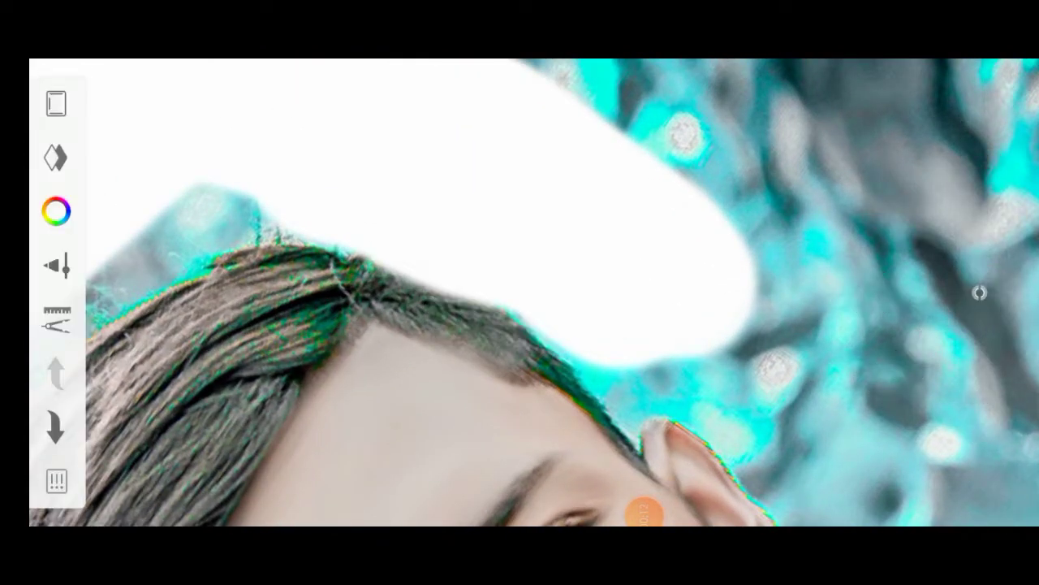
pyautogui.scroll(3, 520, 292)
pyautogui.moveTo(568, 389); pyautogui.dragTo(277, 357)
pyautogui.scroll(1, 520, 292)
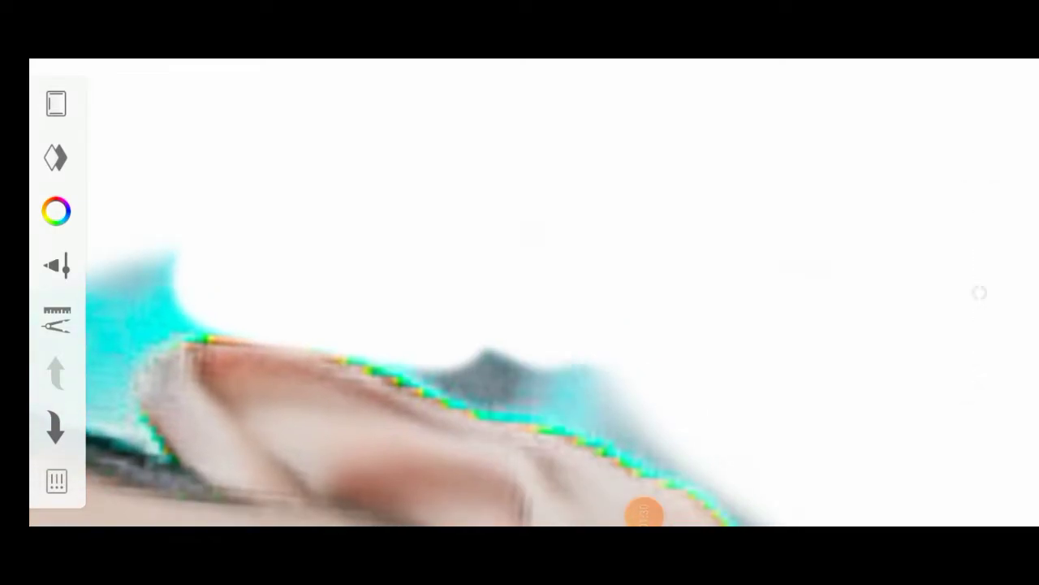
pyautogui.moveTo(577, 361)
pyautogui.mouseDown()
pyautogui.moveTo(365, 386)
pyautogui.moveTo(549, 418)
pyautogui.moveTo(674, 459)
pyautogui.mouseUp()
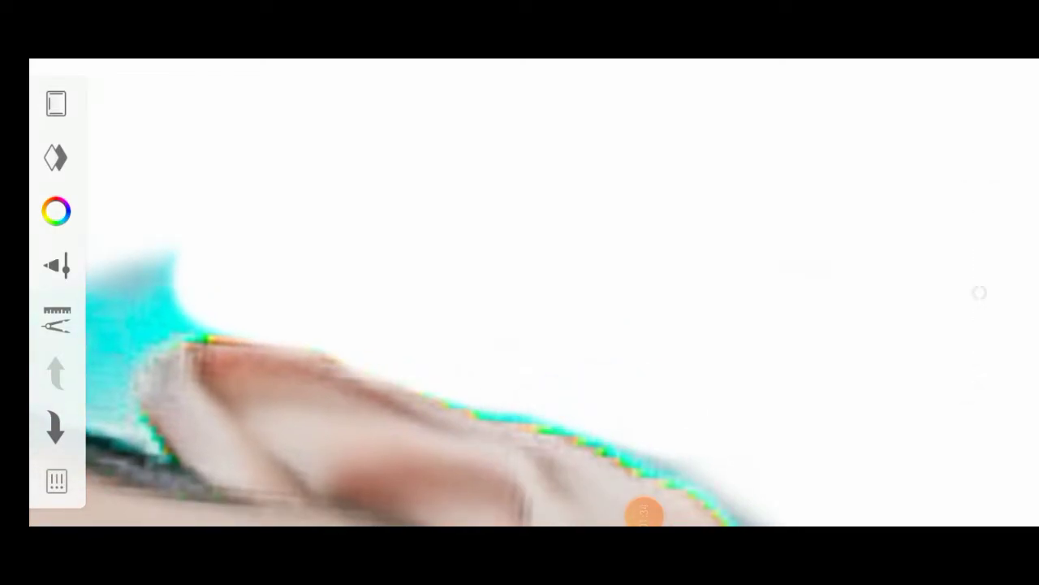
pyautogui.scroll(-3, 520, 382)
pyautogui.scroll(3, 520, 325)
pyautogui.scroll(5, 520, 325)
# Shrink the Hard Eraser to size 4.3 and erase the dark background beside the hair edge.
pyautogui.click(56, 264)
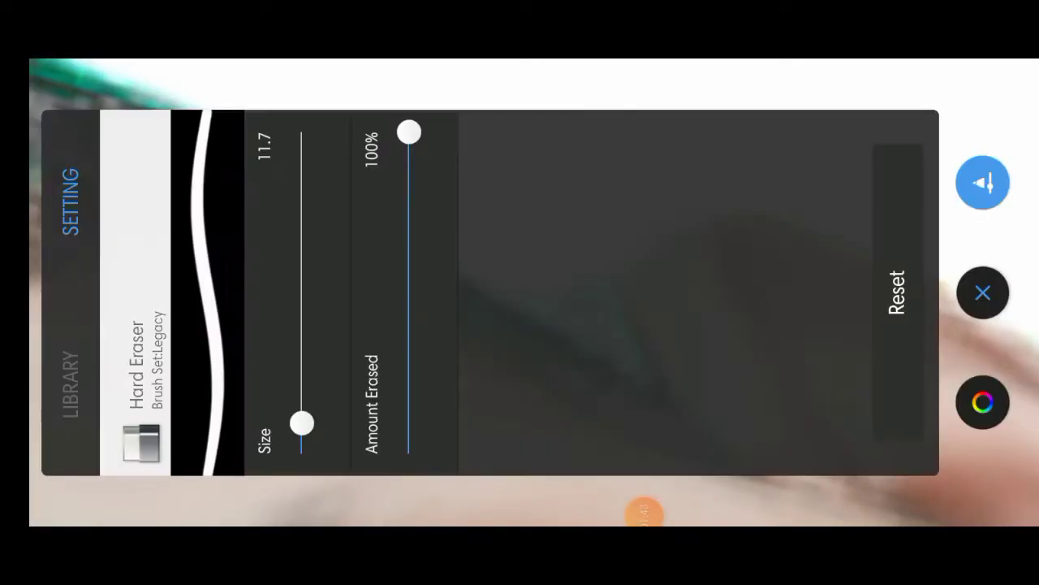
pyautogui.moveTo(301, 452); pyautogui.dragTo(301, 443)
pyautogui.click(982, 292)
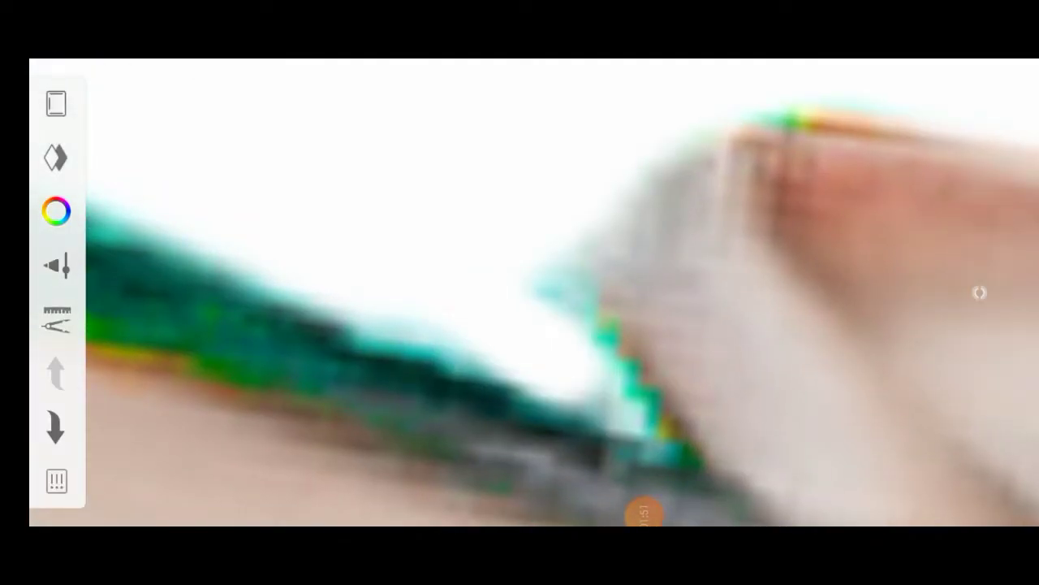
pyautogui.scroll(-3, 980, 293)
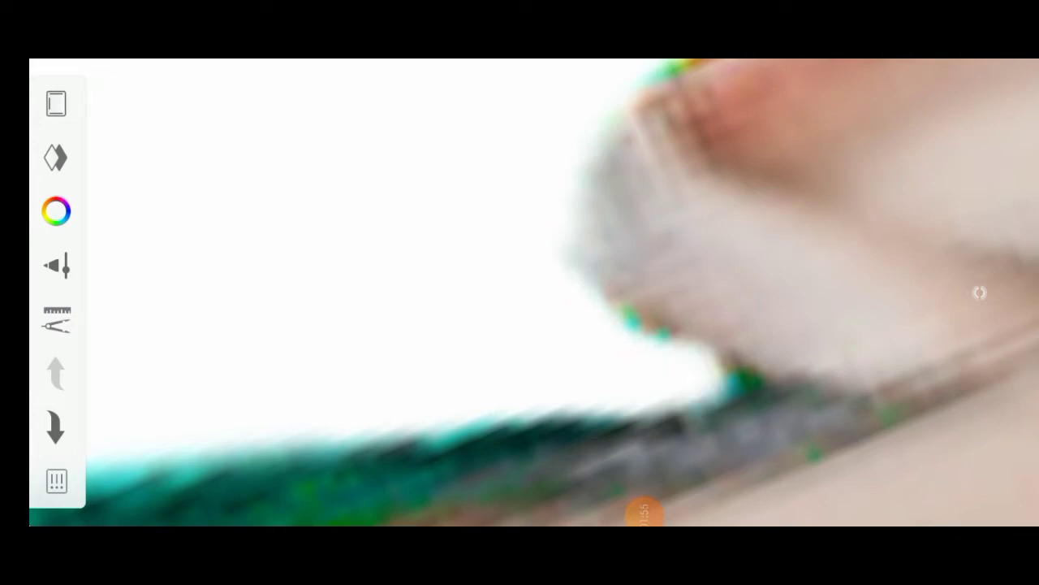
pyautogui.scroll(-2, 980, 292)
pyautogui.scroll(-3, 520, 325)
pyautogui.scroll(2, 520, 325)
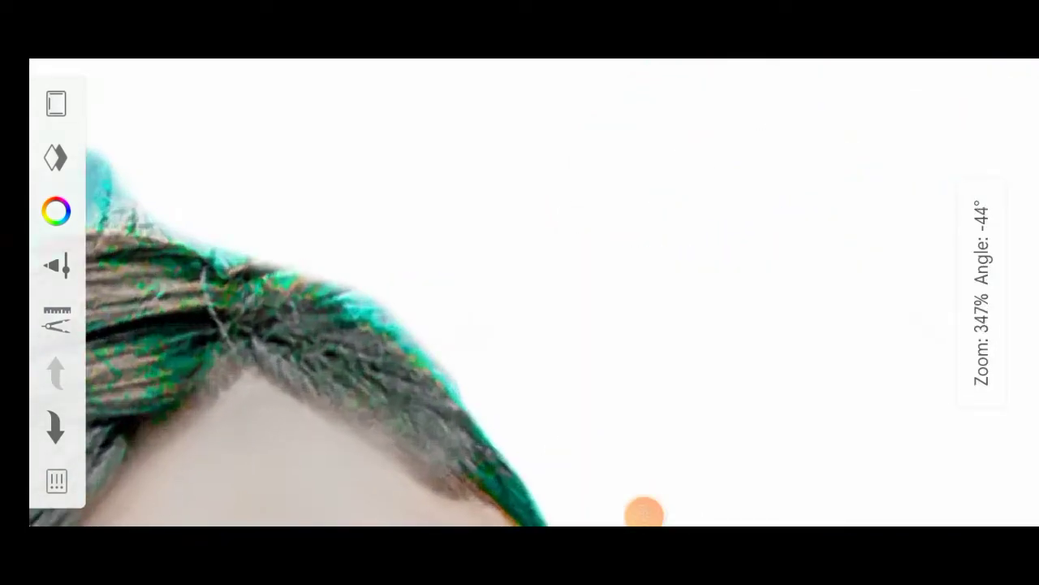
pyautogui.scroll(-4, 520, 325)
pyautogui.scroll(-1, 520, 325)
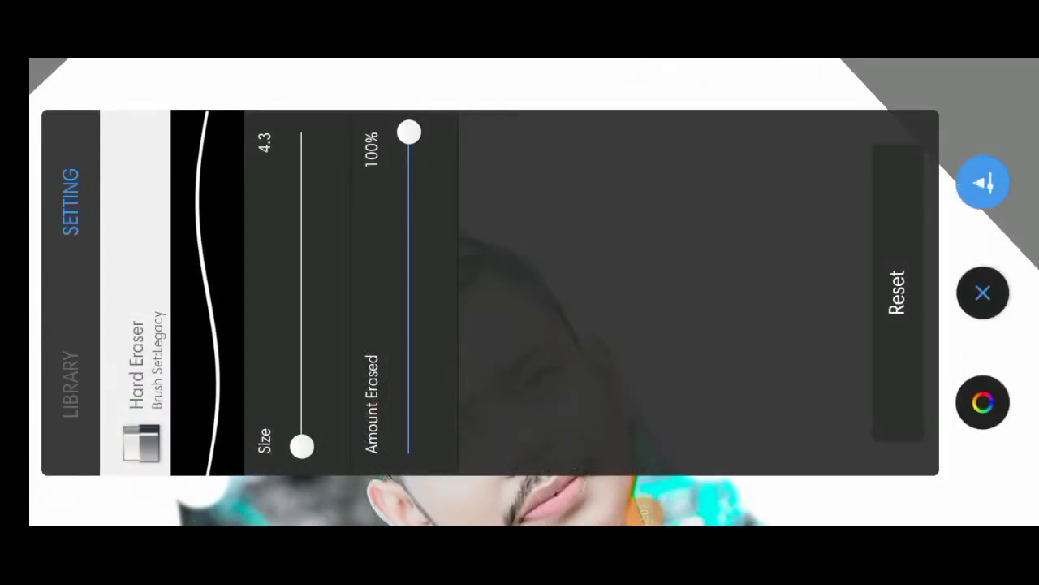
pyautogui.scroll(3, 520, 325)
pyautogui.scroll(3, 520, 325)
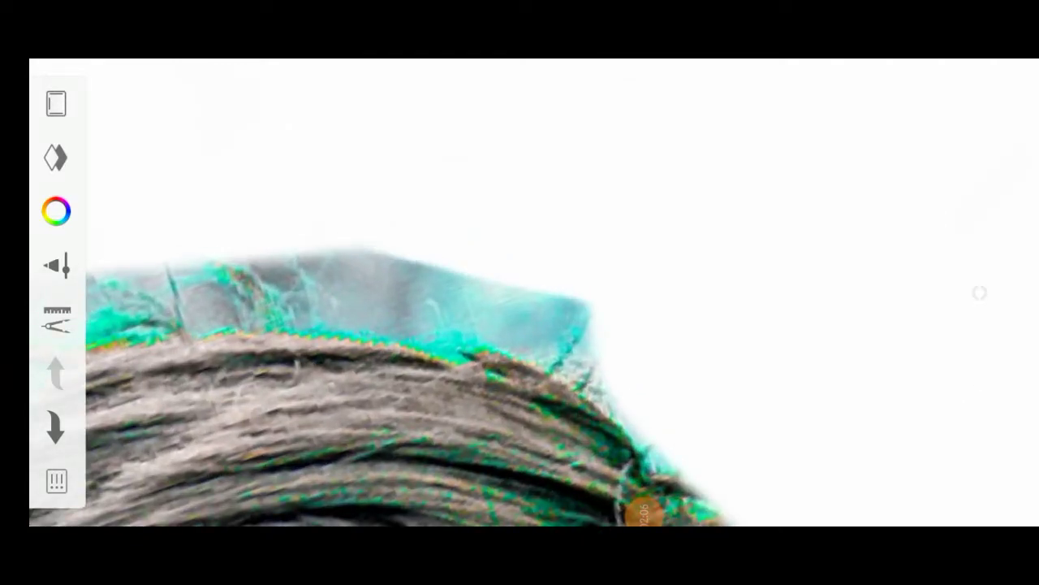
pyautogui.scroll(2, 520, 324)
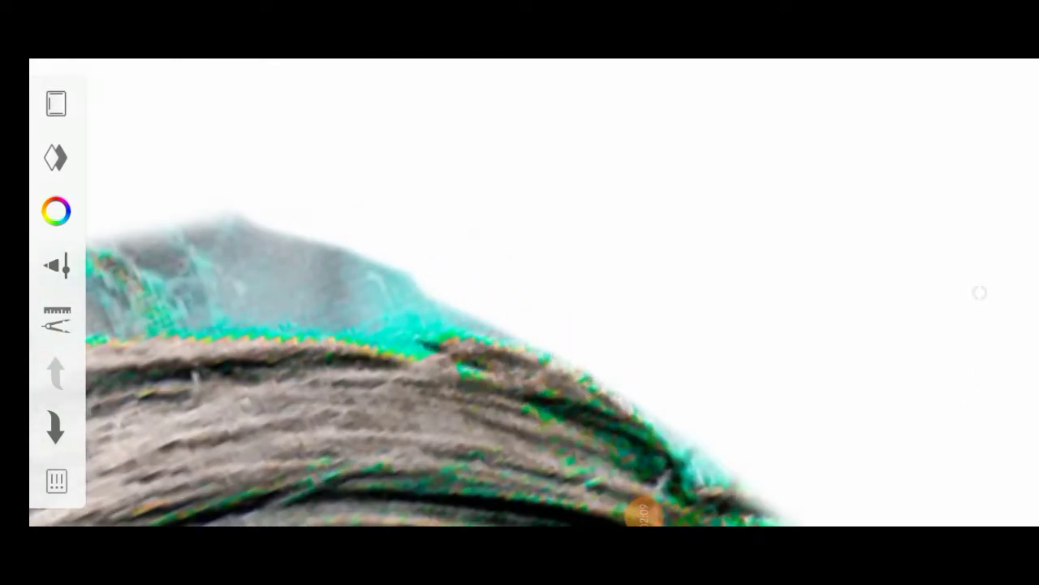
pyautogui.scroll(1, 520, 325)
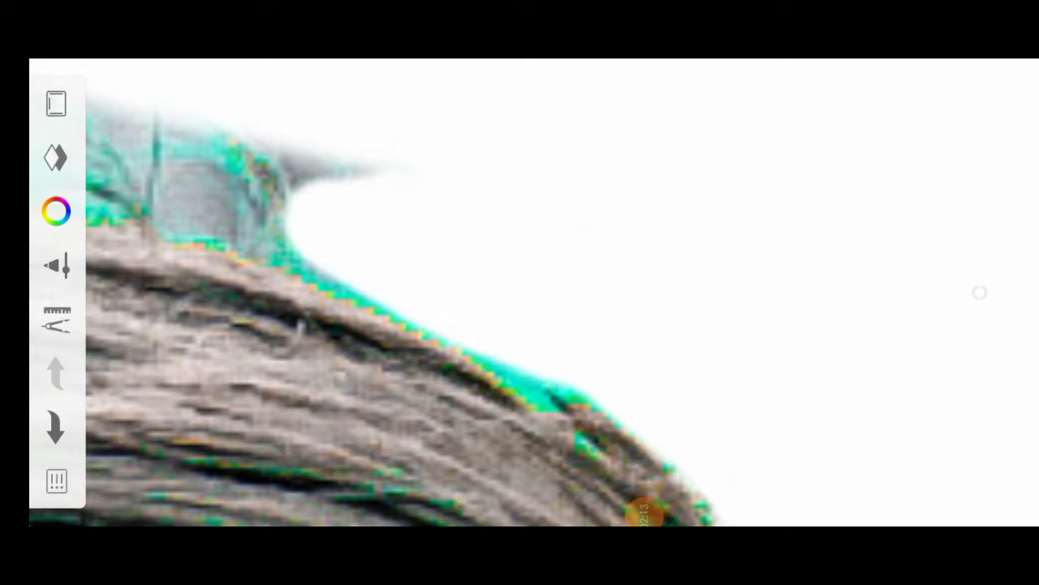
pyautogui.scroll(-2, 520, 325)
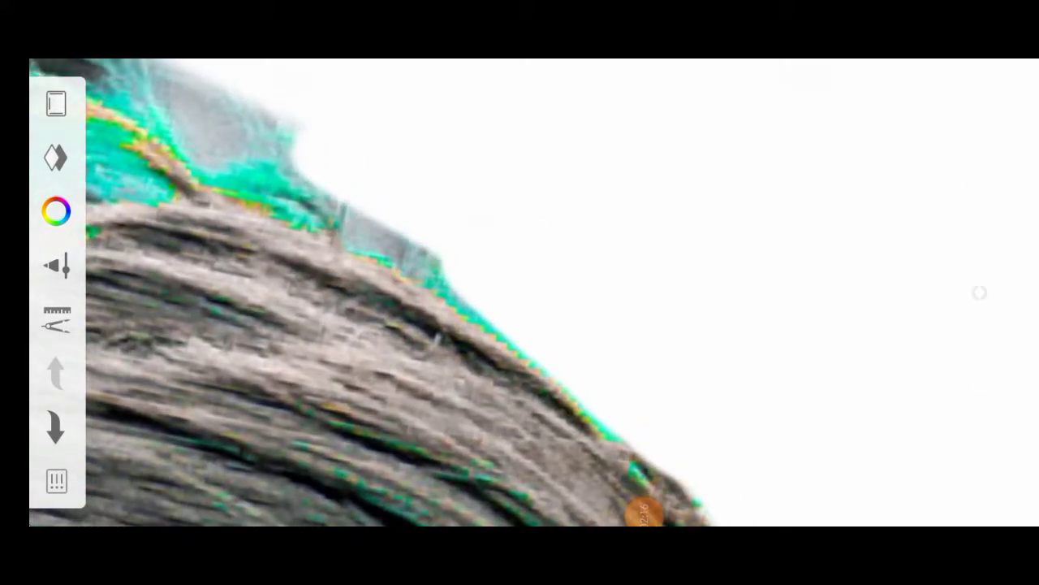
pyautogui.scroll(-1, 520, 325)
pyautogui.moveTo(423, 179)
pyautogui.mouseDown()
pyautogui.moveTo(252, 243)
pyautogui.moveTo(438, 317)
pyautogui.mouseUp()
pyautogui.scroll(-1, 520, 324)
pyautogui.scroll(1, 519, 325)
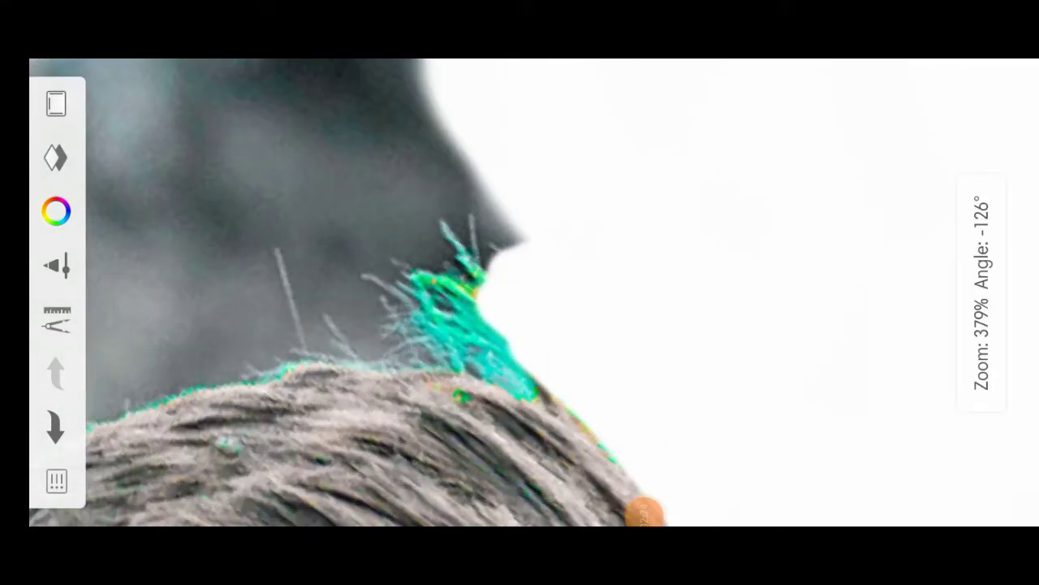
pyautogui.moveTo(512, 251); pyautogui.dragTo(341, 260)
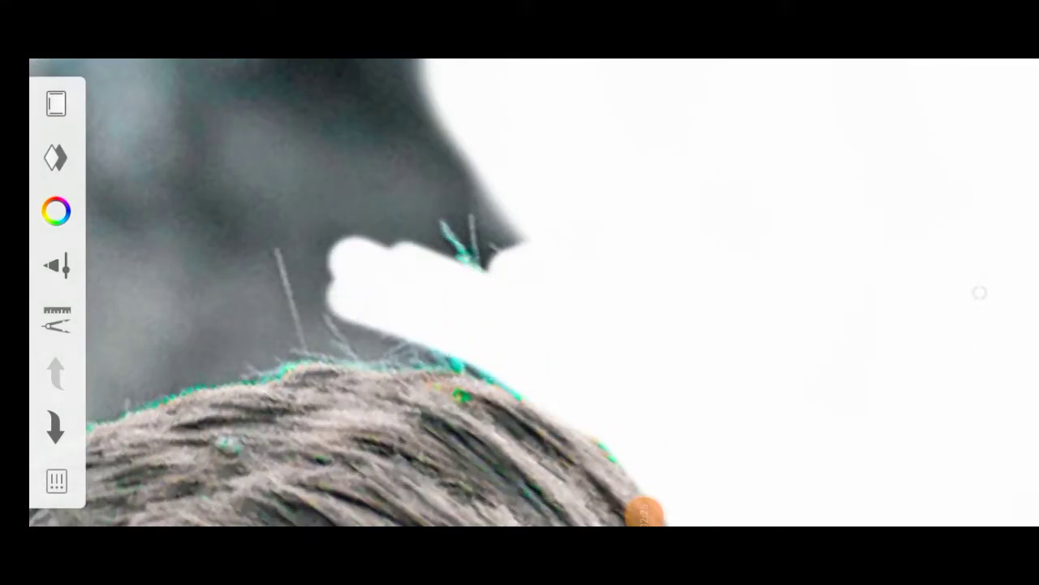
# Erase the grey background beside the head and to the left of the hair.
pyautogui.scroll(-1, 519, 325)
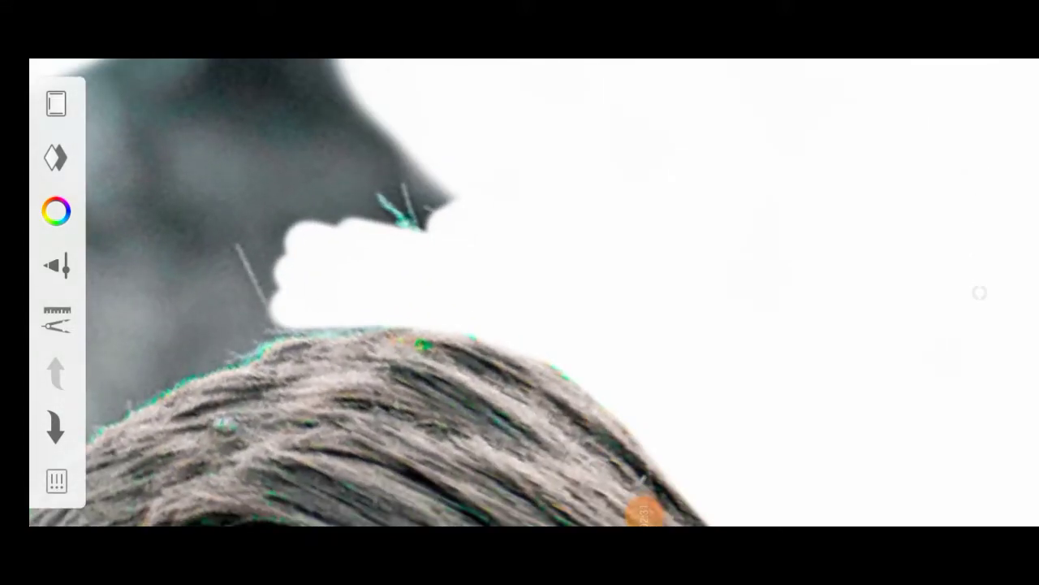
pyautogui.scroll(-2, 520, 325)
pyautogui.scroll(-2, 520, 325)
pyautogui.scroll(-1, 520, 325)
pyautogui.scroll(2, 520, 324)
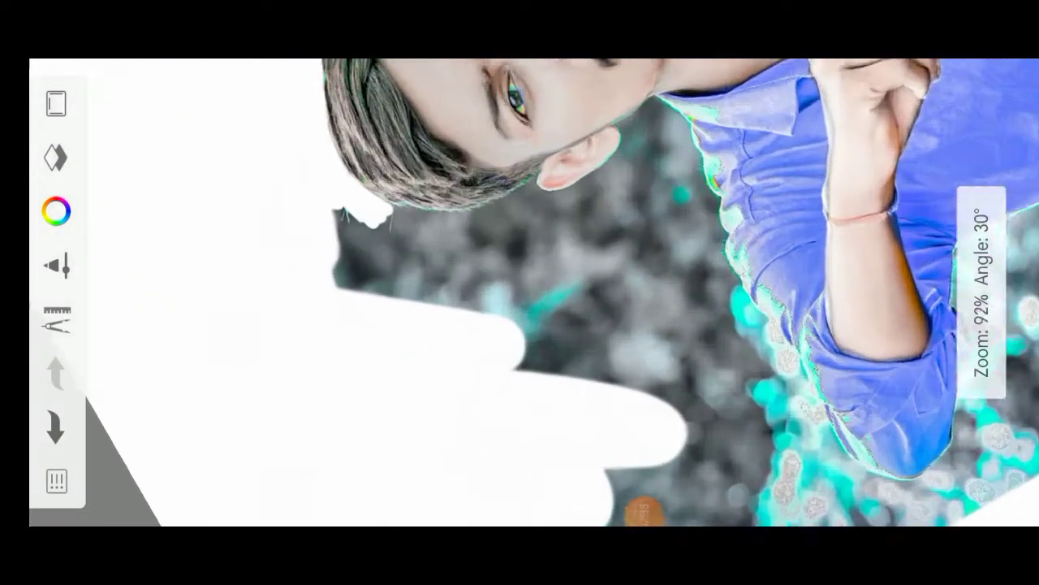
pyautogui.scroll(2, 520, 325)
pyautogui.click(979, 292)
pyautogui.click(984, 293)
pyautogui.moveTo(284, 235); pyautogui.dragTo(561, 357)
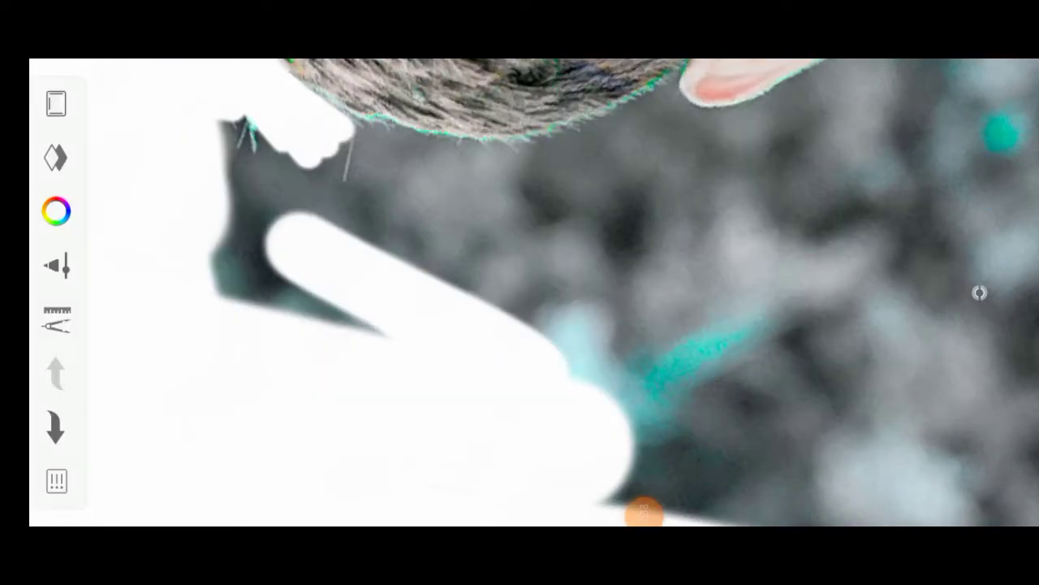
pyautogui.moveTo(243, 244); pyautogui.dragTo(341, 308)
pyautogui.scroll(-2, 519, 325)
pyautogui.scroll(-1, 520, 325)
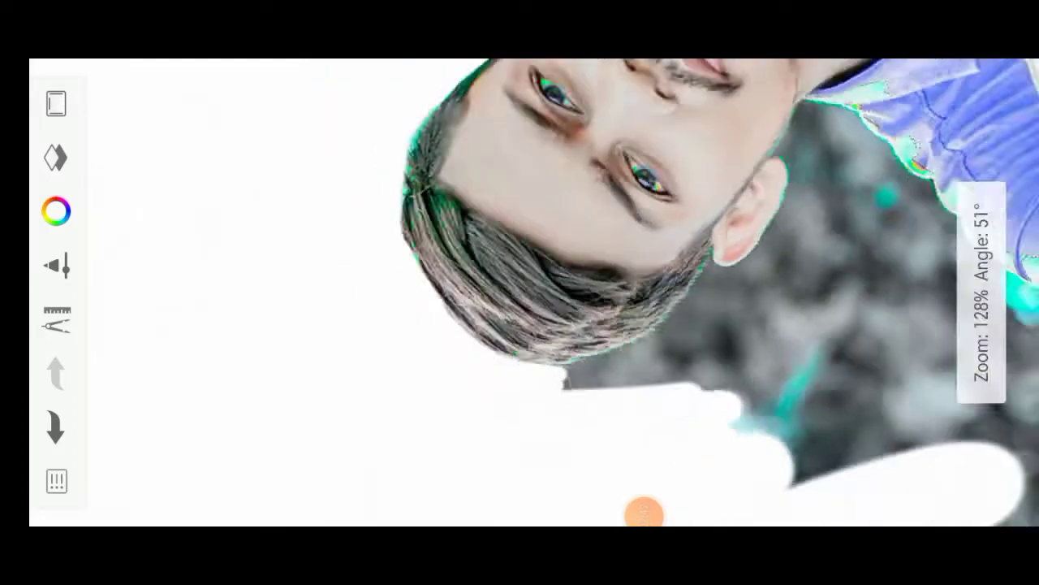
pyautogui.scroll(1, 520, 325)
pyautogui.scroll(2, 520, 325)
pyautogui.moveTo(423, 130); pyautogui.dragTo(600, 325)
pyautogui.moveTo(374, 138); pyautogui.dragTo(584, 317)
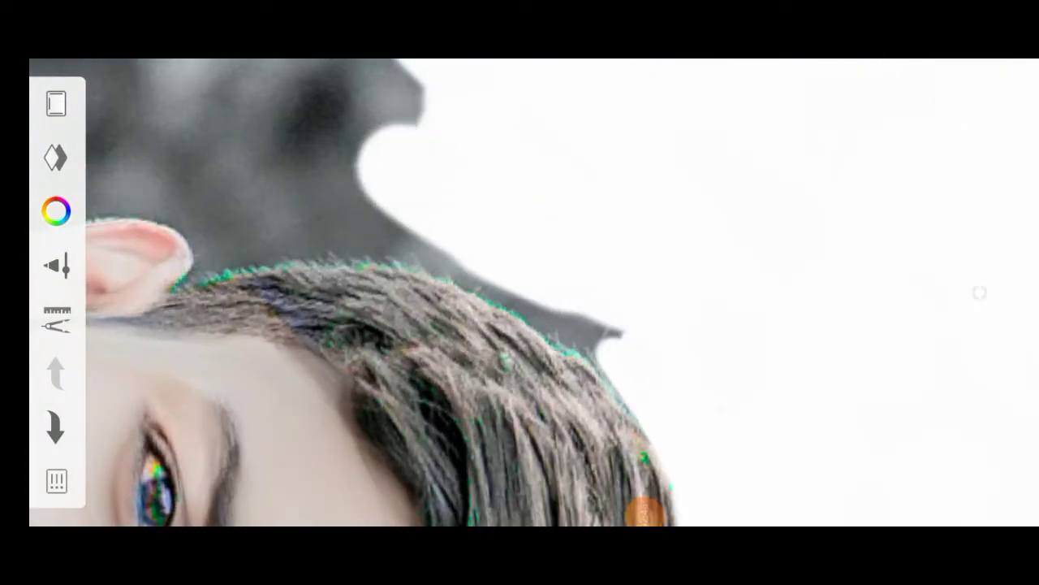
pyautogui.moveTo(406, 147); pyautogui.dragTo(309, 203)
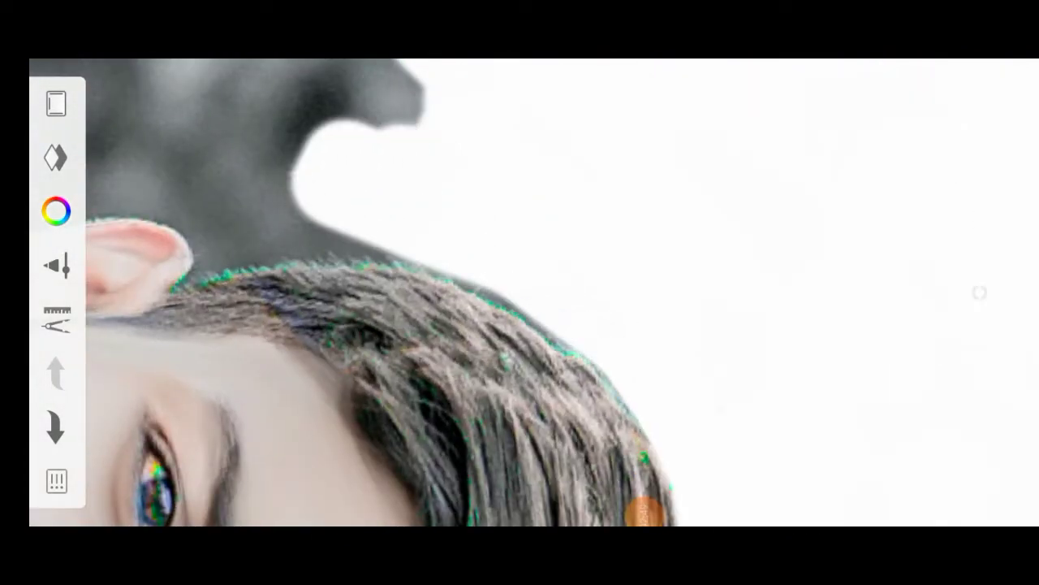
# Erase grey background around the ear, above the hair and the right of the dark patch.
pyautogui.scroll(-2, 519, 292)
pyautogui.scroll(-2, 519, 292)
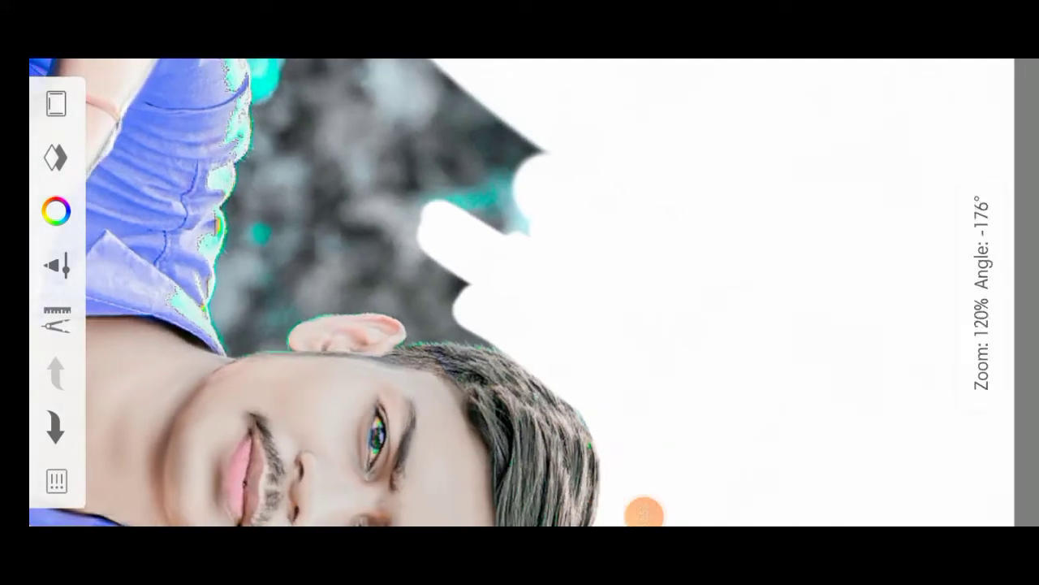
pyautogui.moveTo(503, 162); pyautogui.dragTo(406, 227)
pyautogui.scroll(4, 519, 293)
pyautogui.moveTo(601, 186); pyautogui.dragTo(341, 268)
pyautogui.scroll(2, 520, 292)
pyautogui.moveTo(569, 170); pyautogui.dragTo(316, 324)
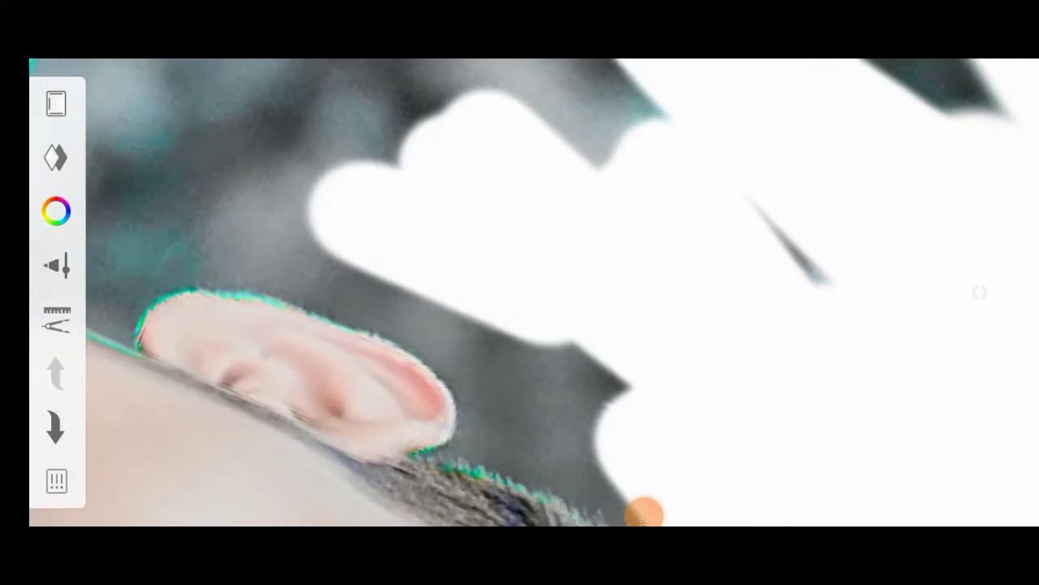
pyautogui.moveTo(462, 163); pyautogui.dragTo(292, 333)
pyautogui.scroll(2, 520, 293)
pyautogui.moveTo(455, 236); pyautogui.dragTo(284, 350)
pyautogui.moveTo(617, 438); pyautogui.dragTo(268, 243)
pyautogui.moveTo(649, 455); pyautogui.dragTo(195, 179)
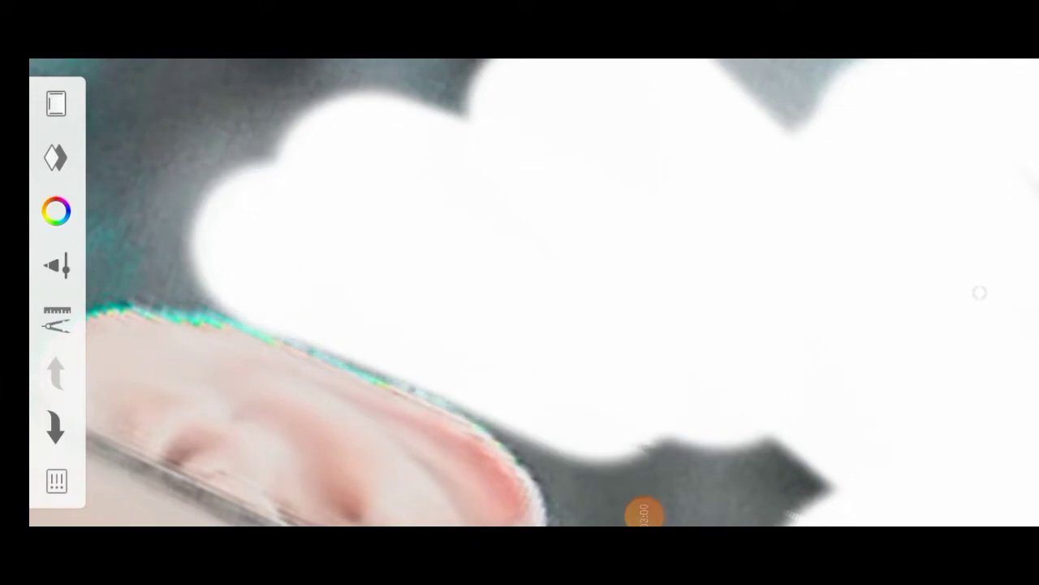
pyautogui.scroll(-1, 519, 292)
pyautogui.moveTo(649, 439); pyautogui.dragTo(560, 341)
pyautogui.scroll(-1, 519, 292)
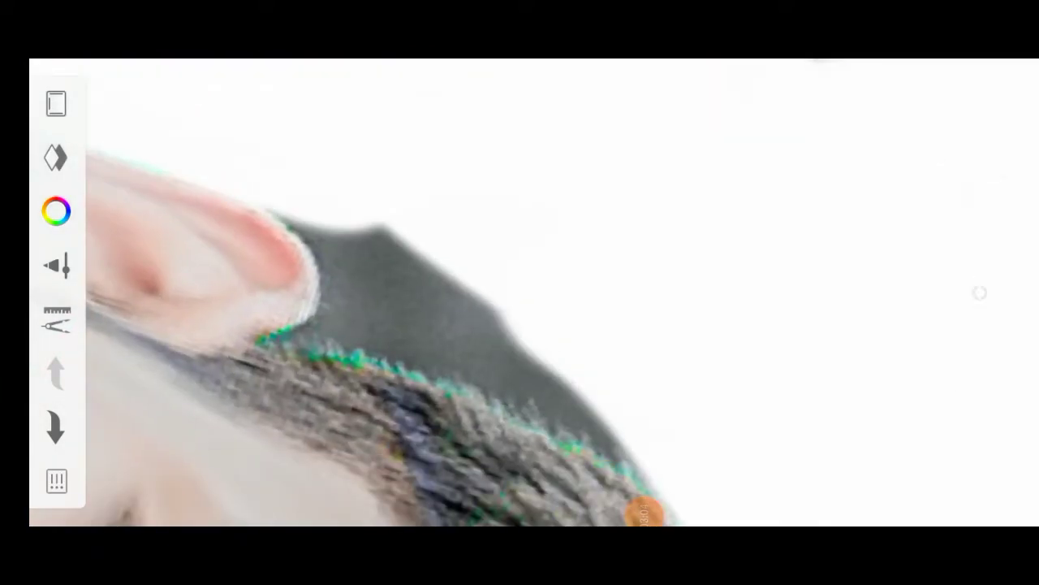
pyautogui.moveTo(650, 479); pyautogui.dragTo(479, 366)
pyautogui.moveTo(463, 316); pyautogui.dragTo(341, 179)
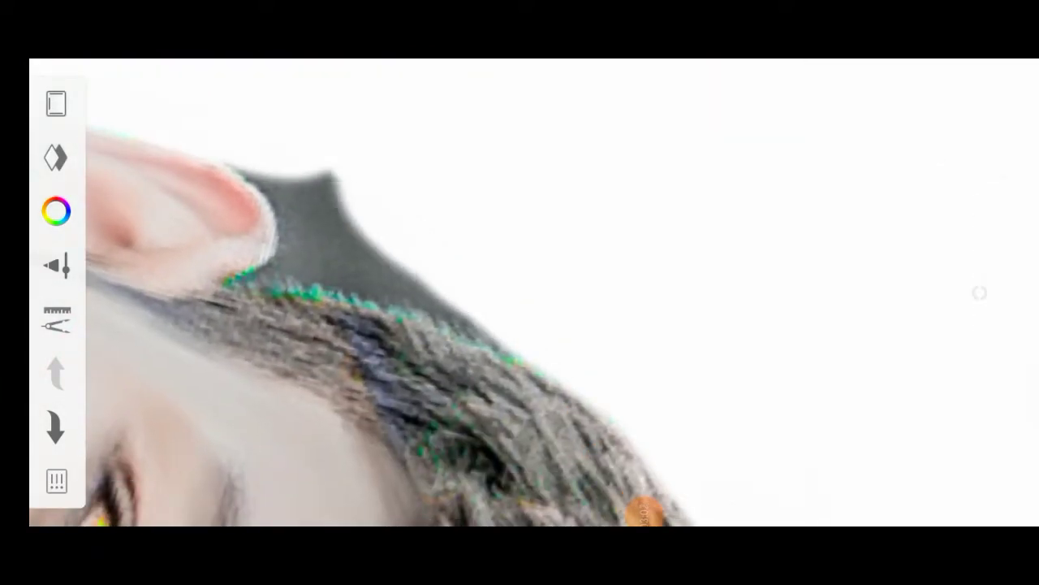
pyautogui.scroll(1, 520, 292)
# Erase the top and right part of the remaining grey patch.
pyautogui.click(56, 266)
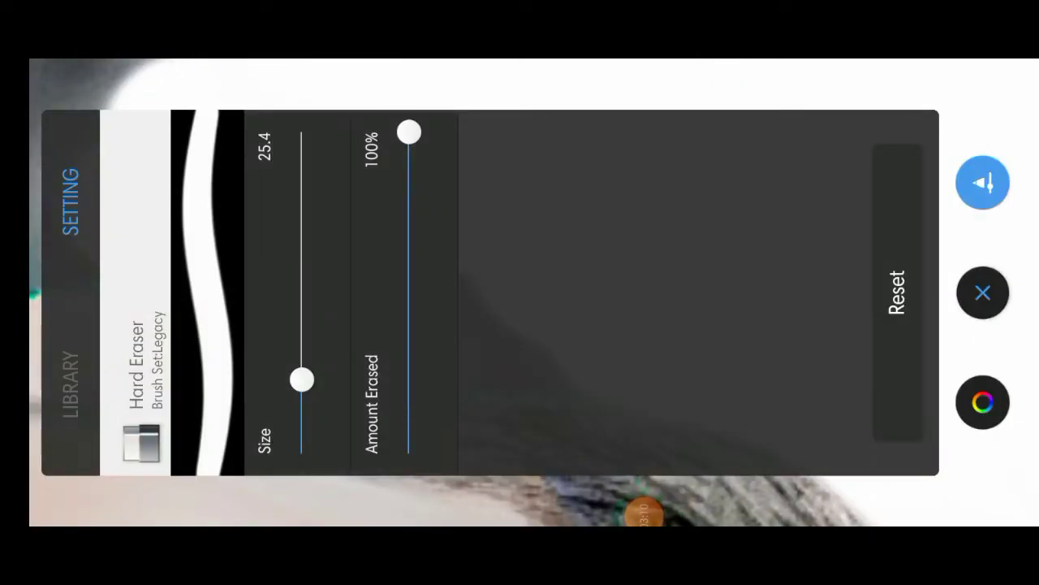
pyautogui.click(983, 292)
pyautogui.scroll(1, 520, 292)
pyautogui.moveTo(568, 268); pyautogui.dragTo(382, 357)
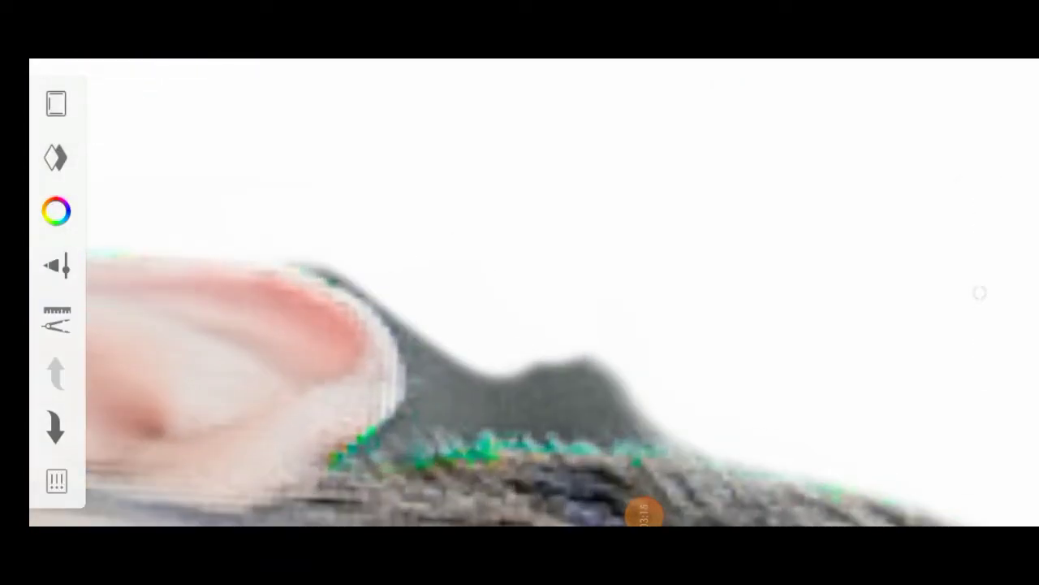
pyautogui.moveTo(488, 268); pyautogui.dragTo(317, 284)
pyautogui.moveTo(641, 374); pyautogui.dragTo(488, 382)
pyautogui.scroll(1, 520, 293)
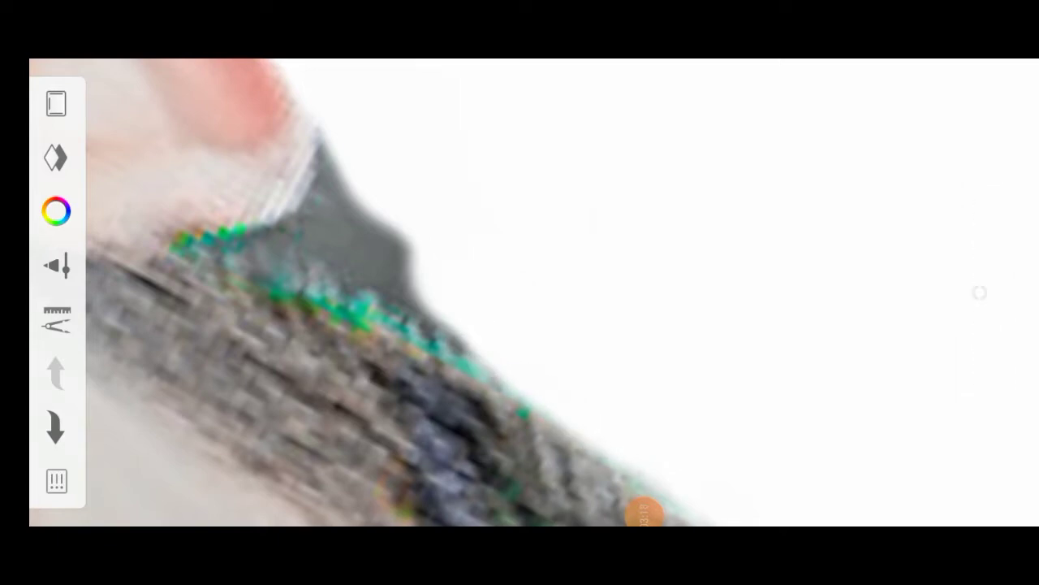
pyautogui.scroll(-1, 520, 292)
pyautogui.scroll(1, 519, 293)
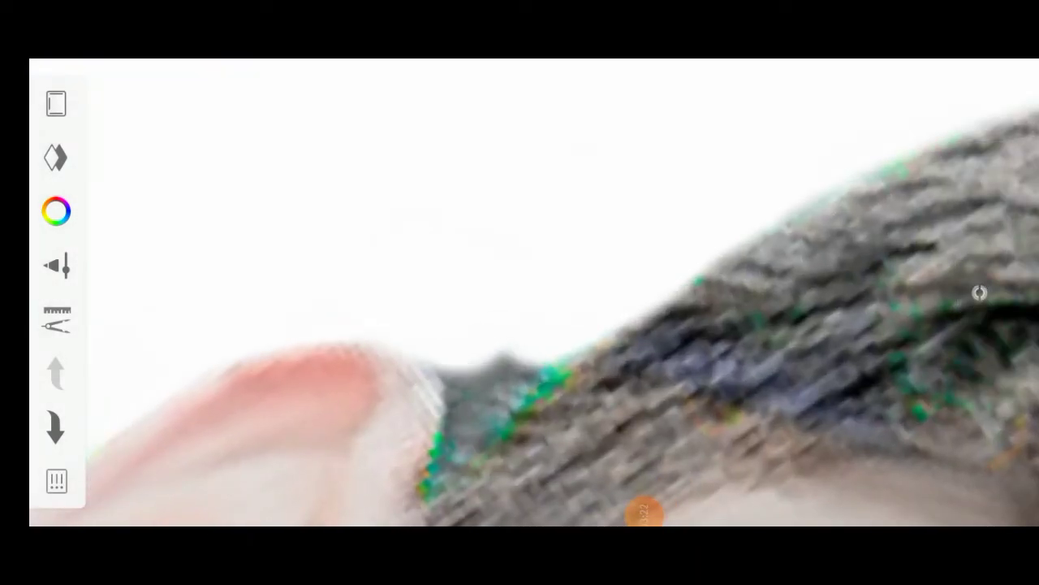
pyautogui.scroll(-1, 519, 293)
pyautogui.scroll(2, 520, 293)
pyautogui.click(56, 265)
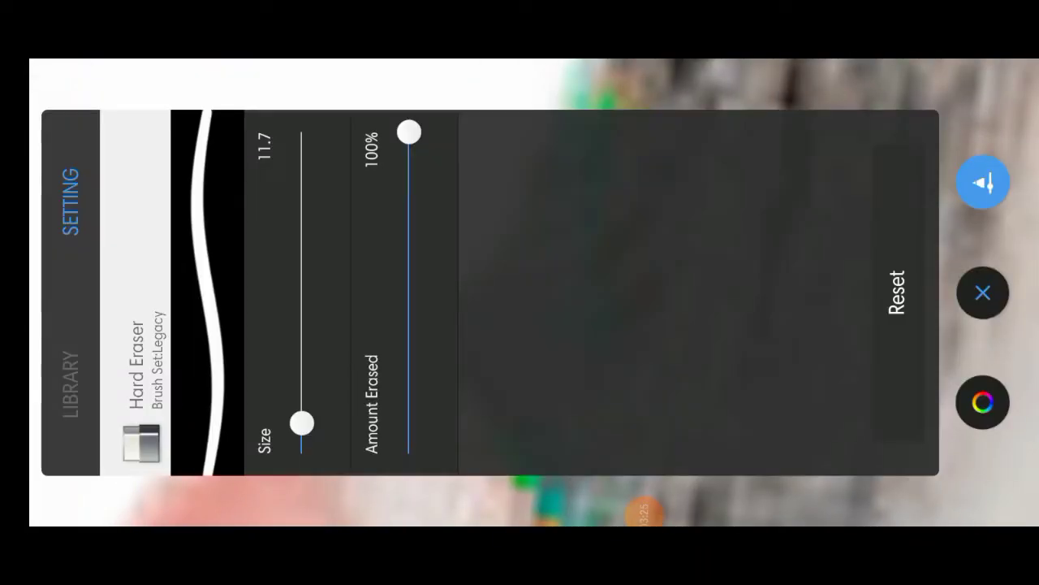
# Shrink the Hard Eraser to size 5.9.
pyautogui.moveTo(301, 422); pyautogui.dragTo(301, 439)
pyautogui.click(983, 183)
pyautogui.scroll(1, 520, 292)
pyautogui.scroll(1, 520, 293)
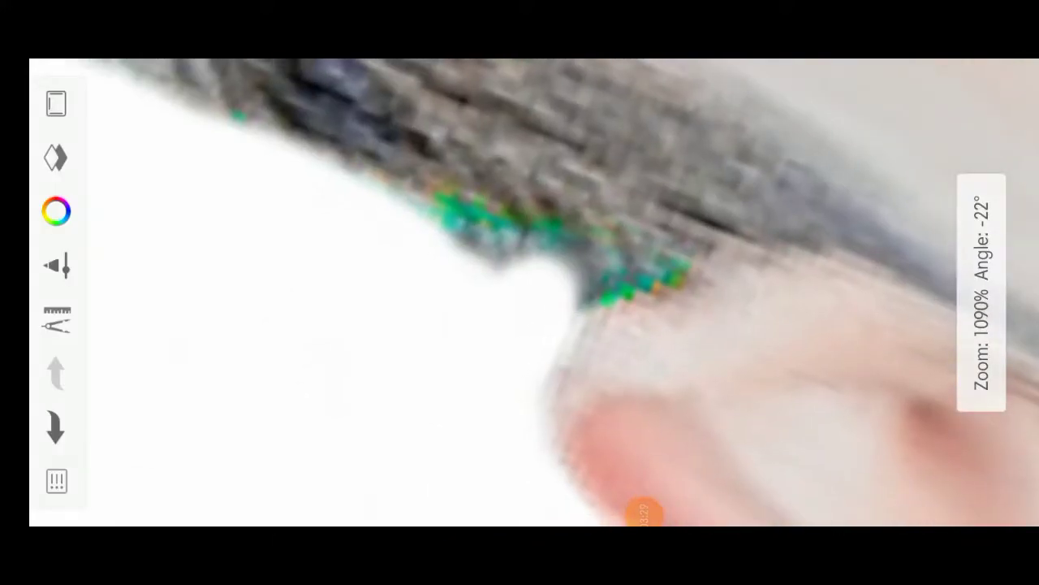
pyautogui.scroll(-2, 520, 292)
pyautogui.scroll(1, 519, 292)
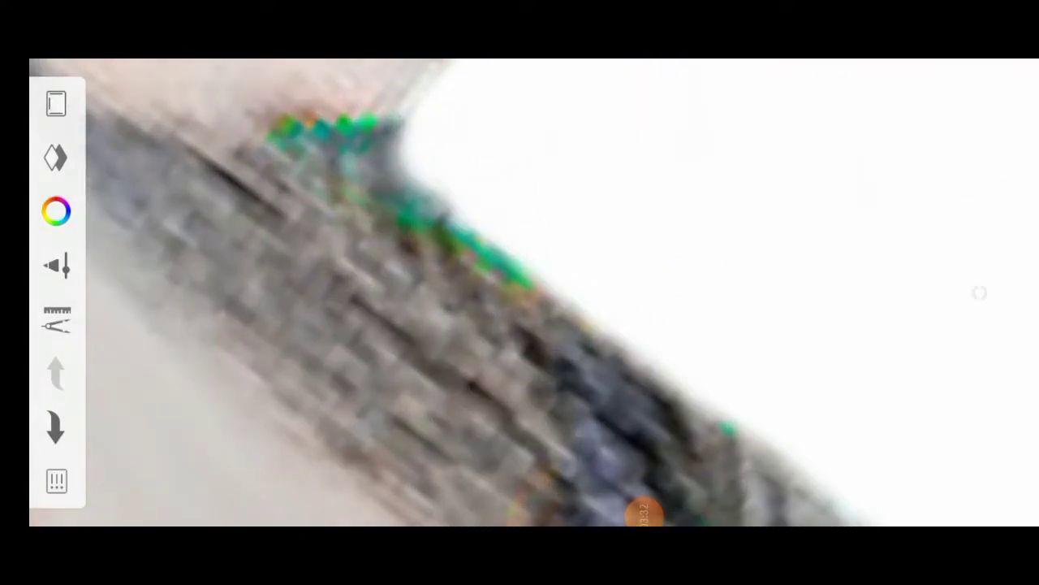
pyautogui.scroll(-2, 519, 292)
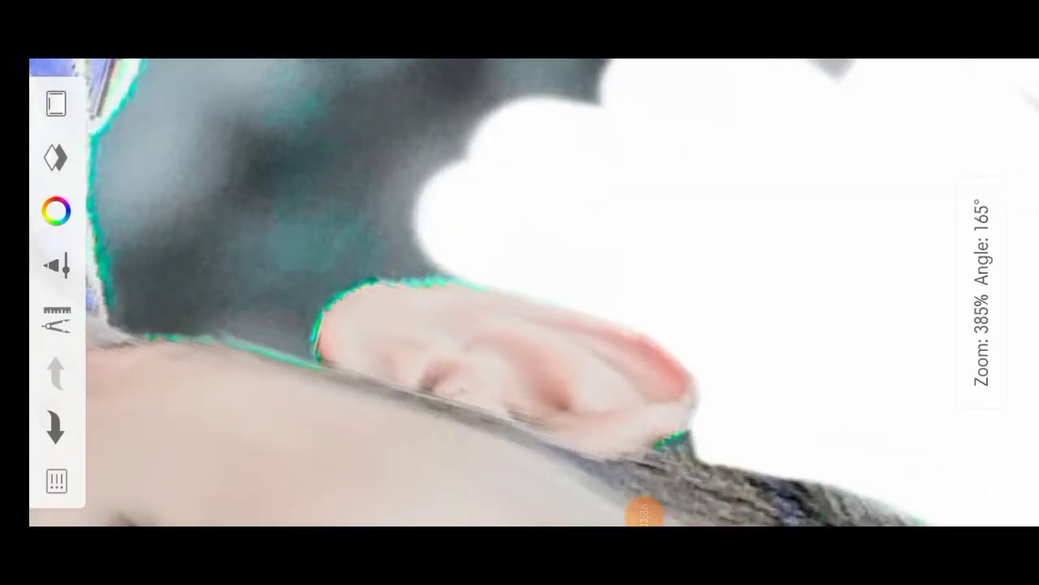
pyautogui.scroll(2, 520, 293)
# Erase the dark background tightly along the edge of the boy's ear.
pyautogui.moveTo(487, 190); pyautogui.dragTo(268, 175)
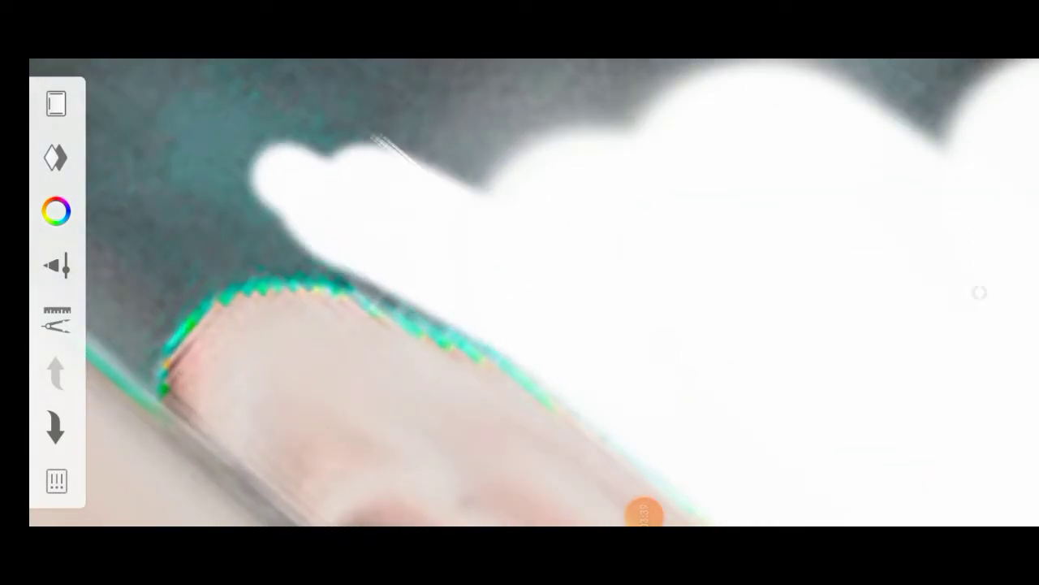
pyautogui.moveTo(480, 345); pyautogui.dragTo(268, 212)
pyautogui.scroll(1, 520, 292)
pyautogui.moveTo(365, 268); pyautogui.dragTo(665, 463)
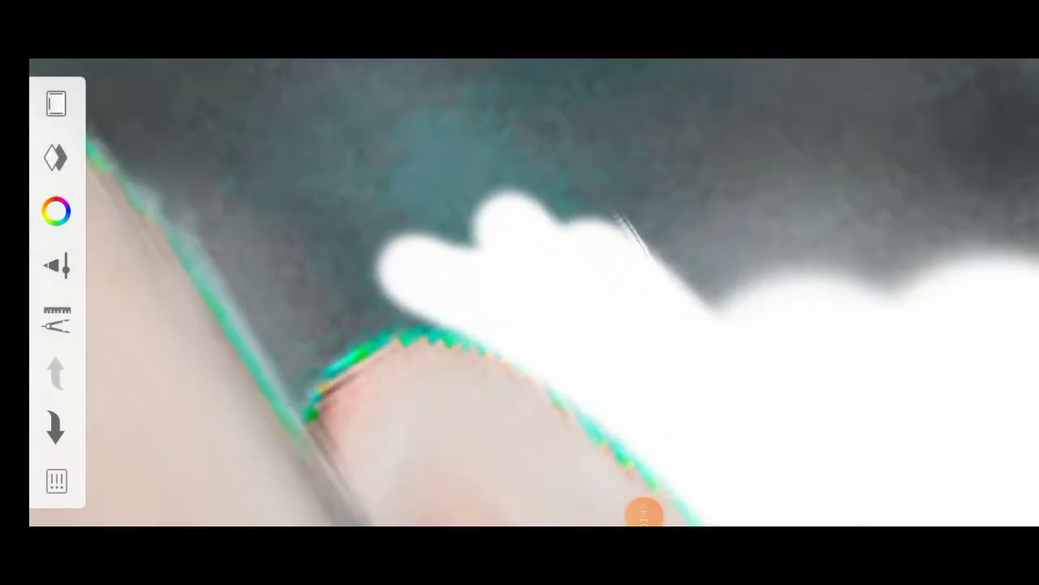
pyautogui.moveTo(487, 341); pyautogui.dragTo(341, 236)
pyautogui.scroll(-1, 519, 292)
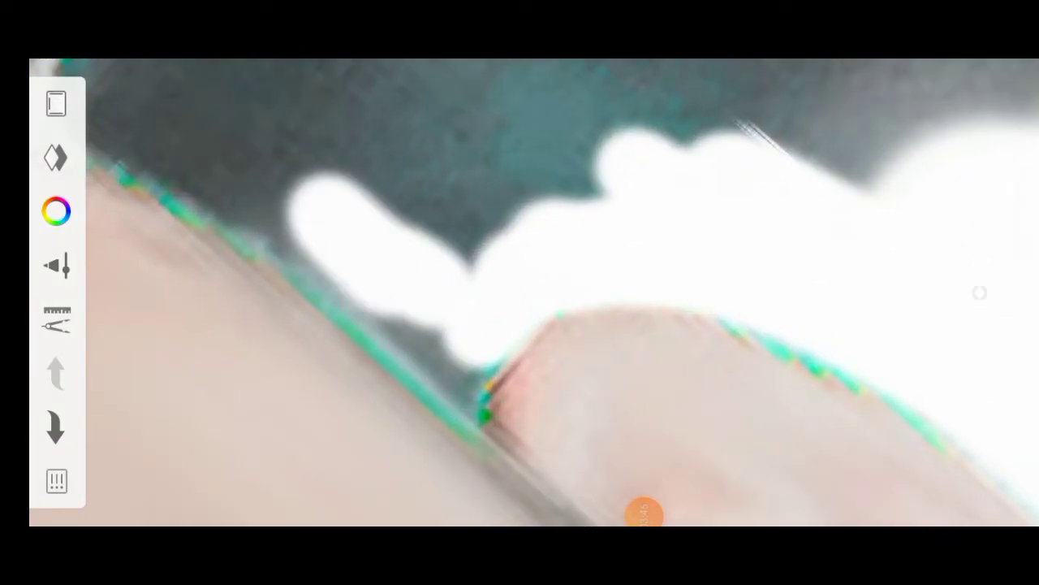
pyautogui.moveTo(463, 357)
pyautogui.mouseDown()
pyautogui.moveTo(243, 174)
pyautogui.moveTo(480, 382)
pyautogui.mouseUp()
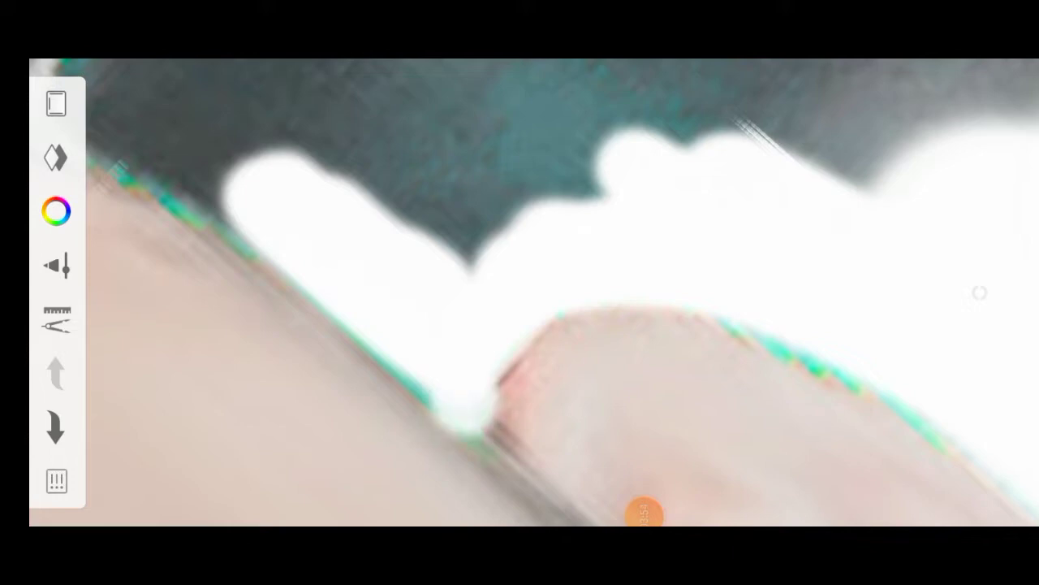
# Erase the dark background beside the shirt collar and along the shirt edge.
pyautogui.scroll(1, 520, 293)
pyautogui.moveTo(520, 324); pyautogui.dragTo(324, 252)
pyautogui.moveTo(398, 292); pyautogui.dragTo(276, 357)
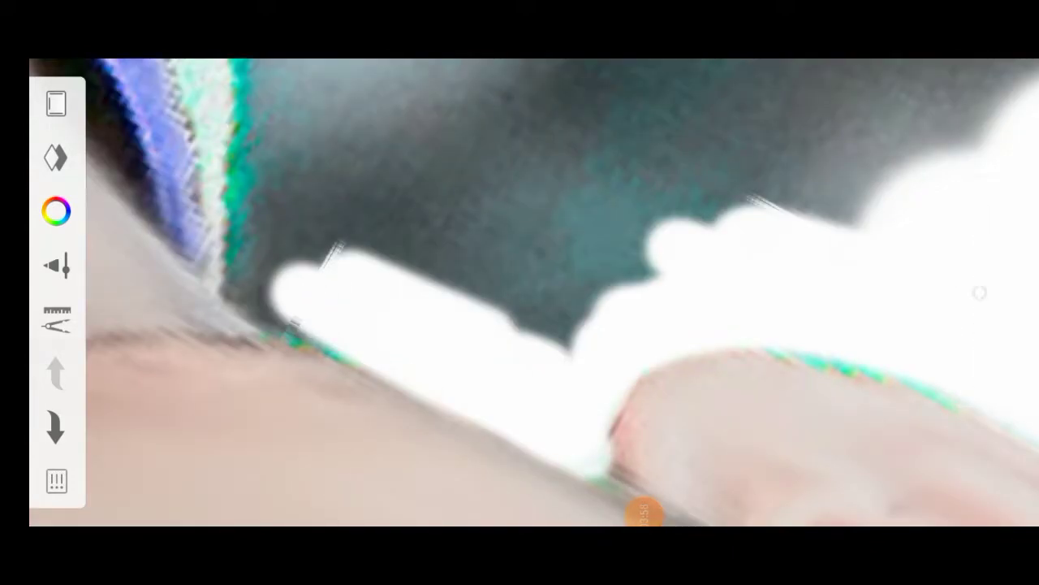
pyautogui.scroll(1, 520, 292)
pyautogui.moveTo(536, 341); pyautogui.dragTo(349, 406)
pyautogui.scroll(-1, 520, 293)
pyautogui.moveTo(593, 317); pyautogui.dragTo(341, 333)
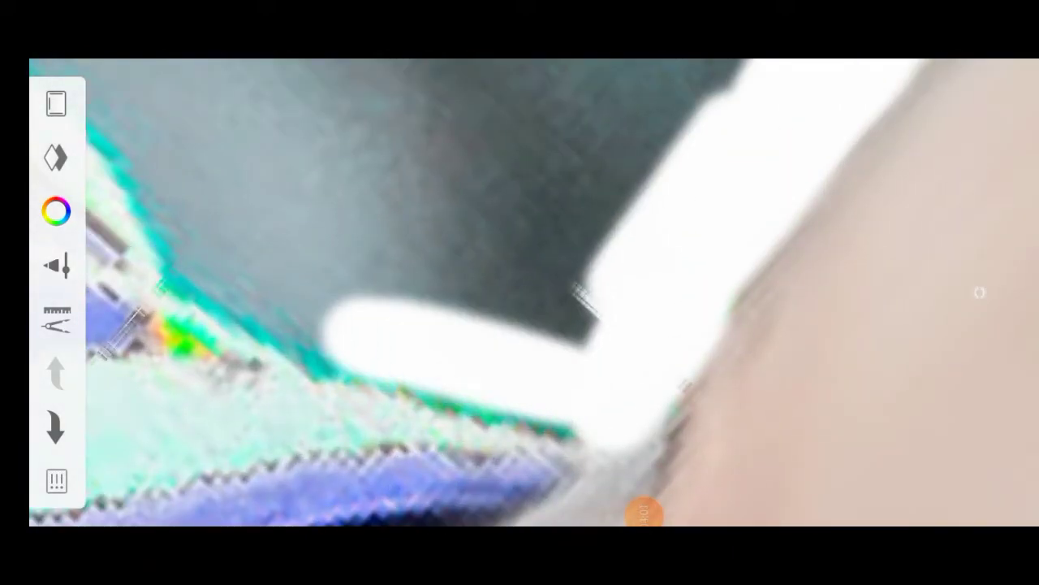
pyautogui.moveTo(415, 406); pyautogui.dragTo(235, 280)
pyautogui.moveTo(341, 325); pyautogui.dragTo(162, 227)
pyautogui.moveTo(308, 374); pyautogui.dragTo(406, 422)
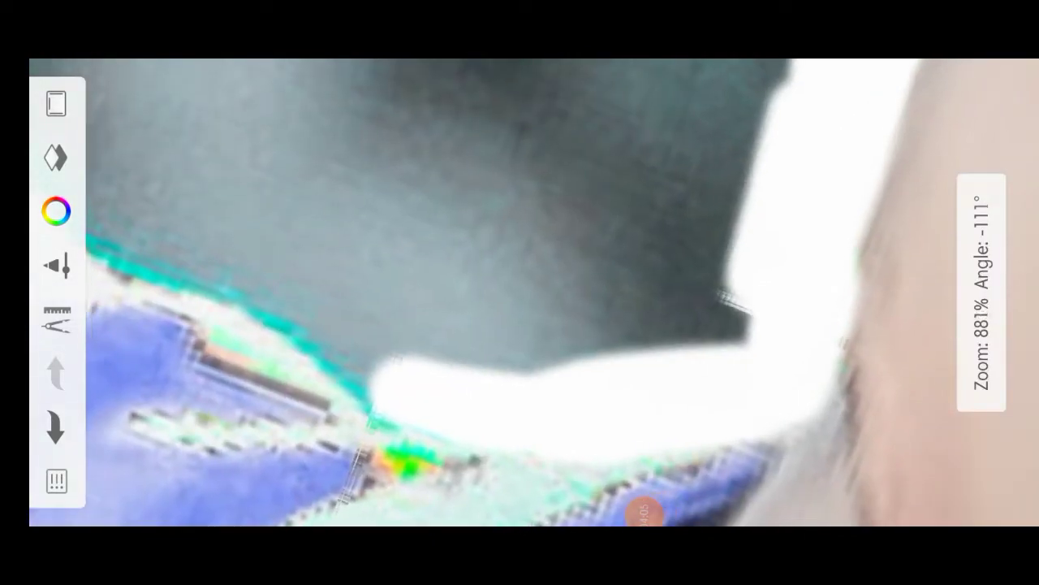
# Extend the white erased strip along the top edge of the collar.
pyautogui.scroll(1, 520, 292)
pyautogui.moveTo(431, 390); pyautogui.dragTo(260, 284)
pyautogui.moveTo(341, 301); pyautogui.dragTo(203, 236)
pyautogui.scroll(-1, 520, 292)
pyautogui.moveTo(447, 341); pyautogui.dragTo(247, 313)
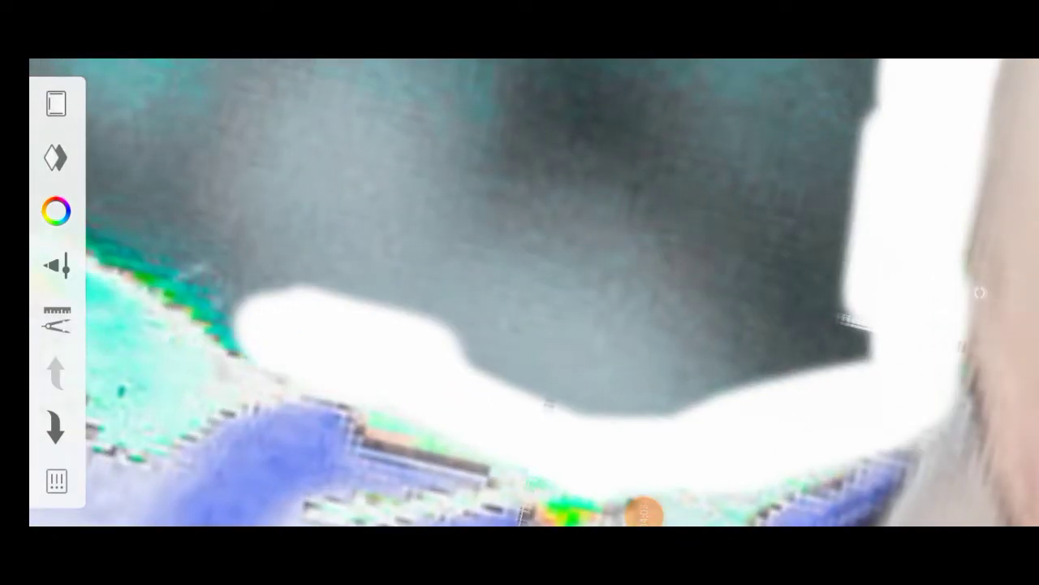
pyautogui.scroll(-1, 520, 293)
pyautogui.moveTo(406, 365); pyautogui.dragTo(243, 292)
pyautogui.scroll(-1, 519, 293)
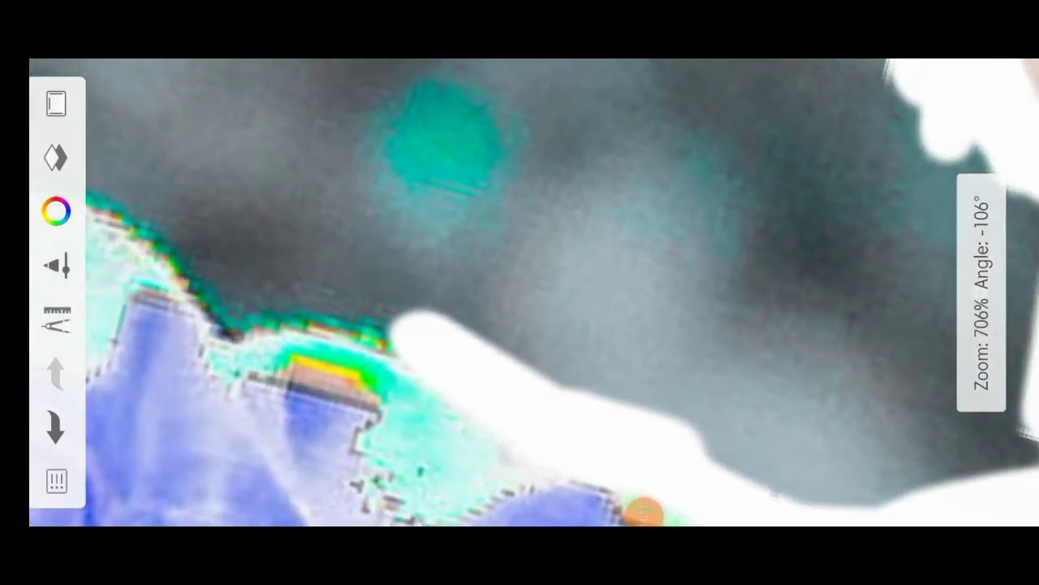
pyautogui.moveTo(406, 358); pyautogui.dragTo(224, 276)
# Enlarge the Hard Eraser to size 24.0.
pyautogui.scroll(-1, 520, 293)
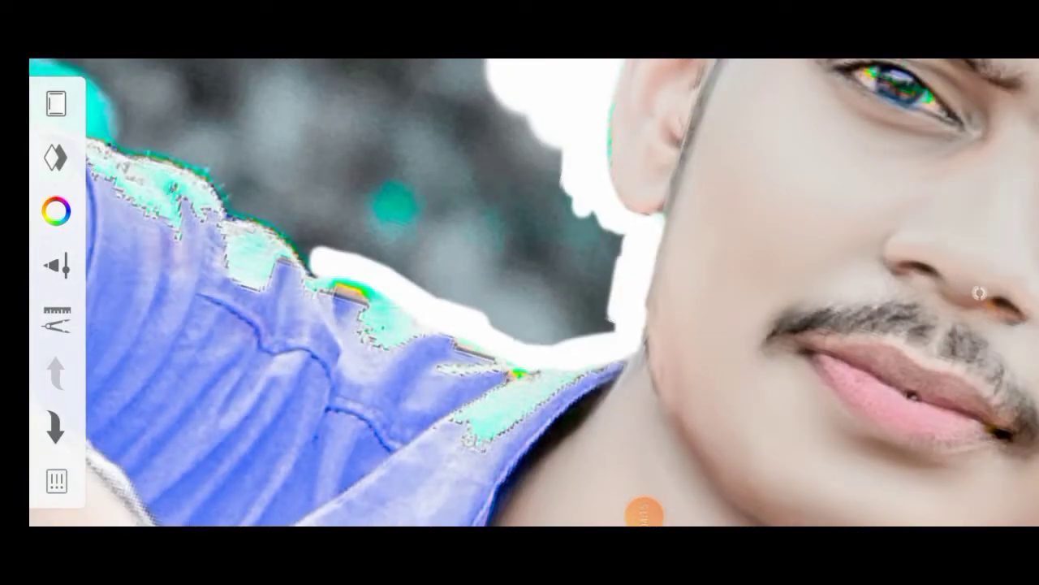
pyautogui.click(55, 156)
pyautogui.moveTo(302, 434); pyautogui.dragTo(301, 382)
pyautogui.click(983, 293)
# Erase the dark background beside the boy's neck and behind his ear.
pyautogui.scroll(1, 520, 292)
pyautogui.moveTo(374, 244); pyautogui.dragTo(519, 341)
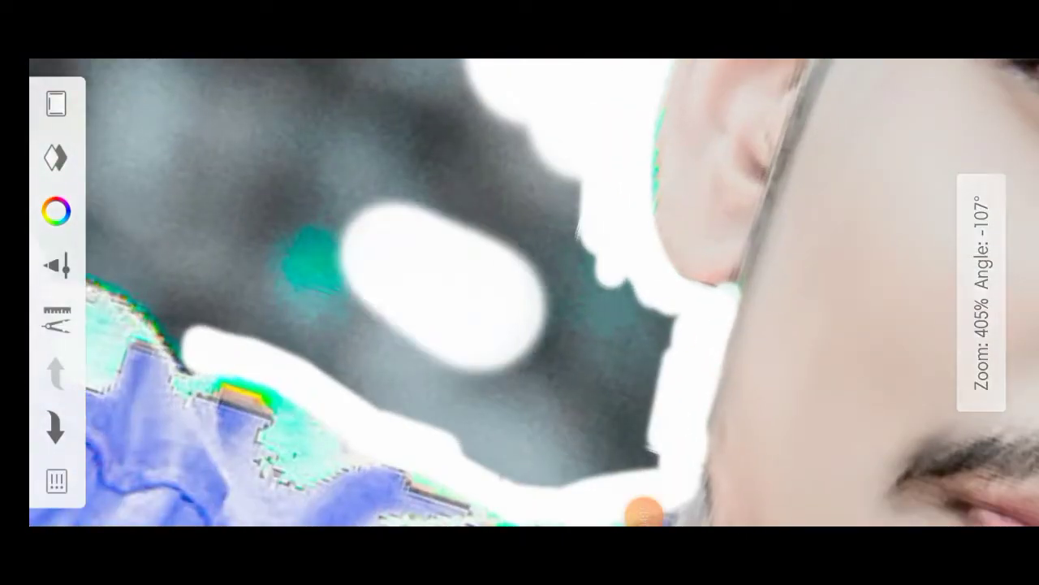
pyautogui.moveTo(243, 203); pyautogui.dragTo(471, 390)
pyautogui.scroll(1, 520, 292)
pyautogui.moveTo(365, 309); pyautogui.dragTo(561, 430)
pyautogui.moveTo(569, 276); pyautogui.dragTo(536, 439)
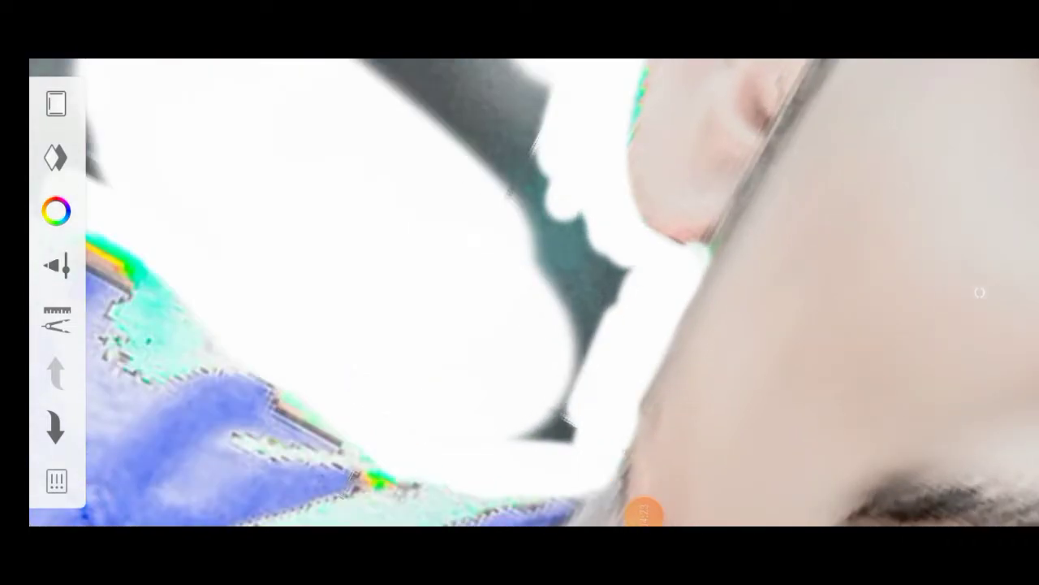
pyautogui.moveTo(601, 268); pyautogui.dragTo(560, 431)
pyautogui.scroll(1, 520, 292)
pyautogui.scroll(-1, 520, 292)
# Erase the background beside the shirt collar and below the shirt hem to white.
pyautogui.moveTo(488, 260); pyautogui.dragTo(244, 390)
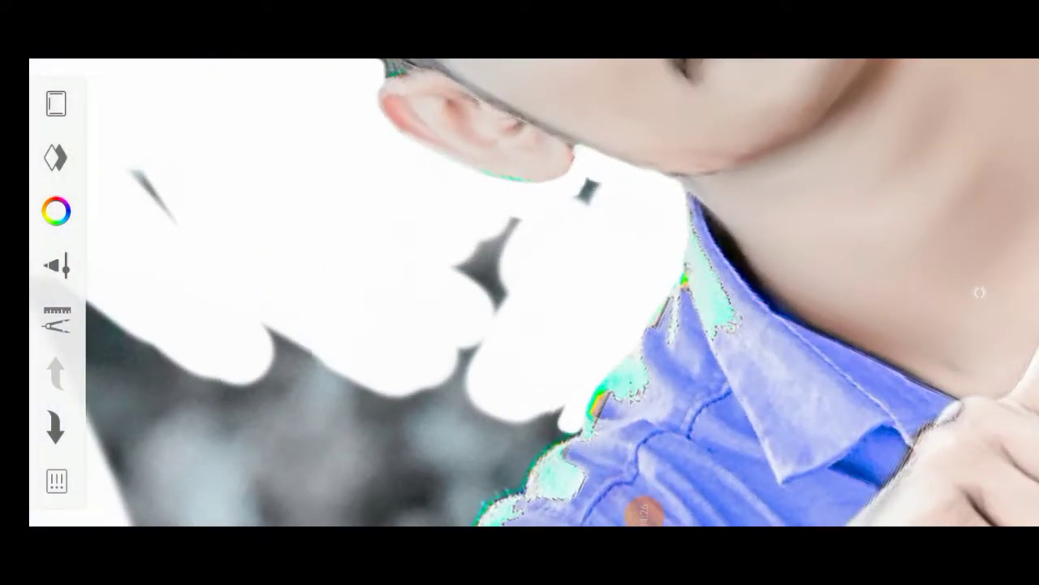
pyautogui.scroll(-1, 520, 292)
pyautogui.scroll(-1, 520, 292)
pyautogui.moveTo(454, 309); pyautogui.dragTo(244, 406)
pyautogui.scroll(-1, 520, 293)
pyautogui.moveTo(585, 414); pyautogui.dragTo(447, 341)
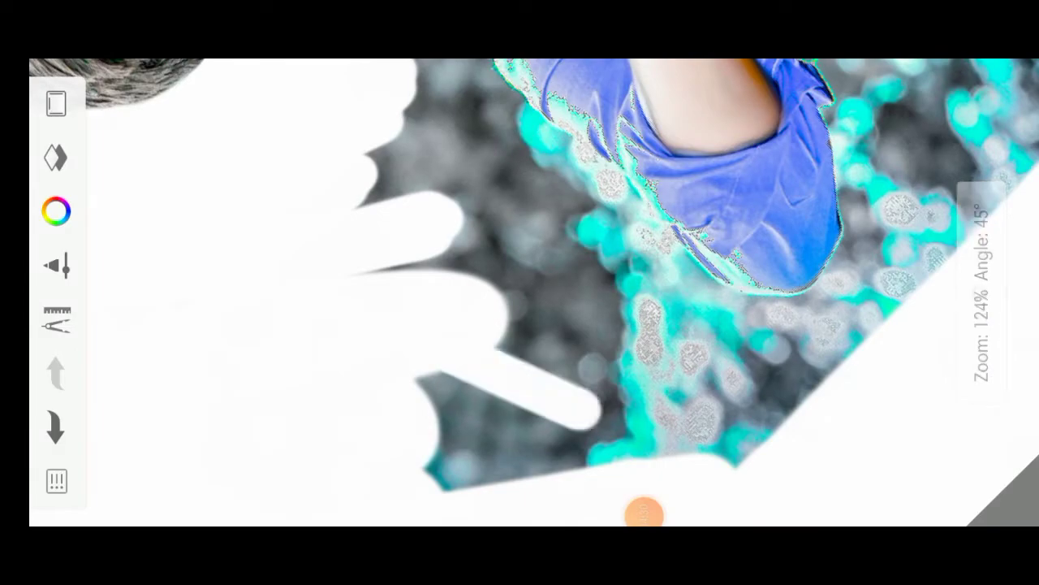
pyautogui.moveTo(715, 430); pyautogui.dragTo(438, 341)
pyautogui.moveTo(634, 471); pyautogui.dragTo(423, 382)
pyautogui.moveTo(731, 406); pyautogui.dragTo(503, 300)
pyautogui.moveTo(731, 374); pyautogui.dragTo(431, 252)
# Erase the grey background around the shirt sleeve and beside the shirt.
pyautogui.scroll(-1, 520, 292)
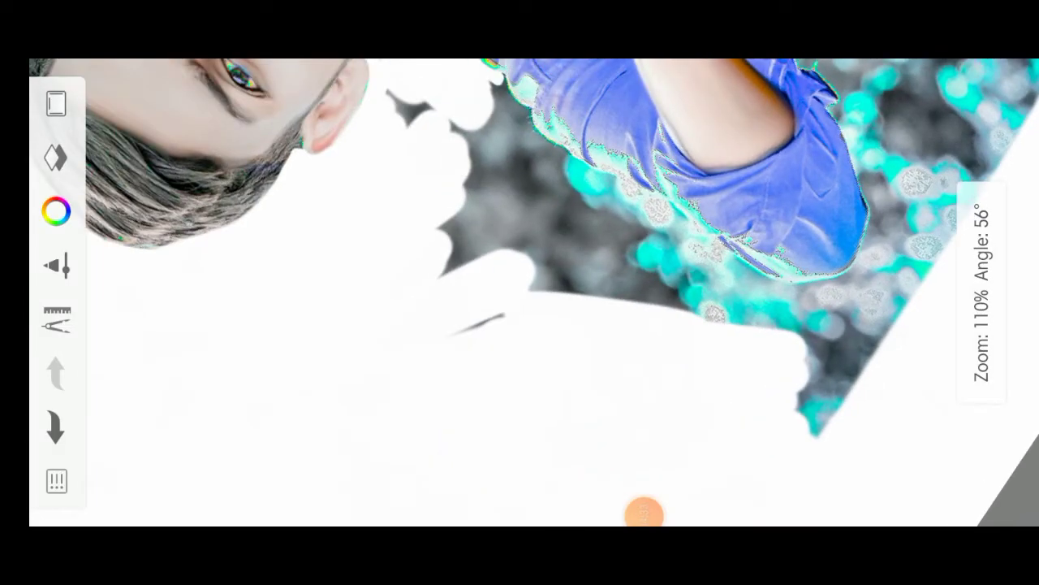
pyautogui.scroll(-2, 520, 292)
pyautogui.scroll(3, 519, 292)
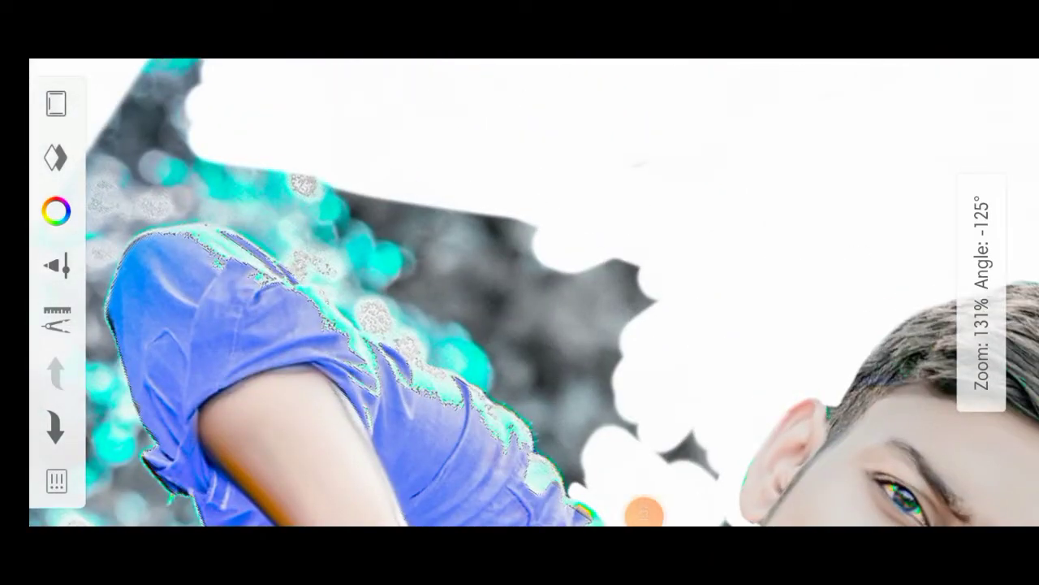
pyautogui.scroll(-1, 519, 292)
pyautogui.moveTo(504, 212); pyautogui.dragTo(244, 325)
pyautogui.moveTo(438, 171); pyautogui.dragTo(179, 317)
pyautogui.moveTo(471, 163); pyautogui.dragTo(163, 365)
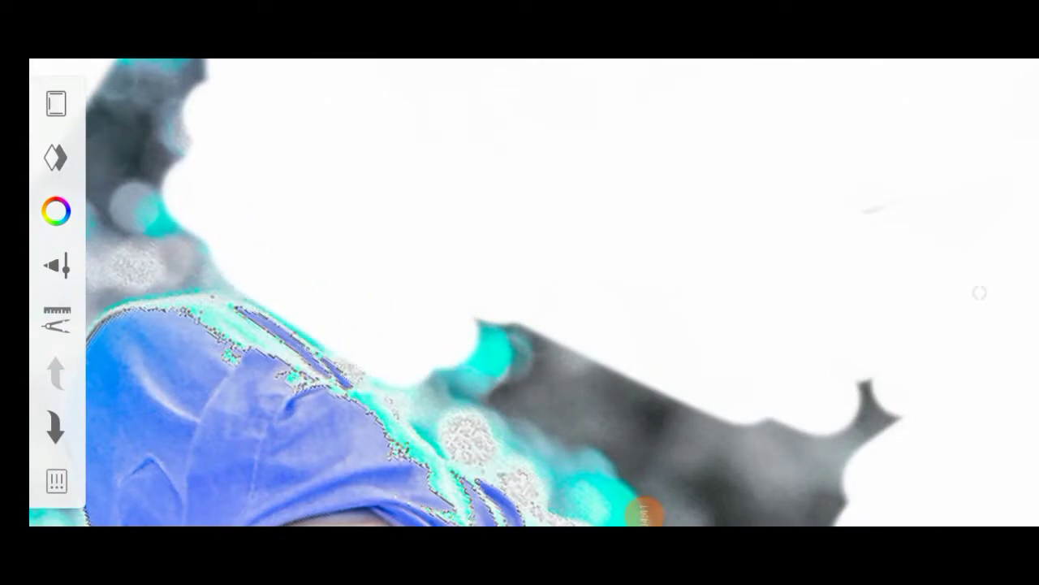
pyautogui.moveTo(439, 308); pyautogui.dragTo(268, 414)
pyautogui.scroll(2, 520, 293)
pyautogui.moveTo(528, 341); pyautogui.dragTo(398, 374)
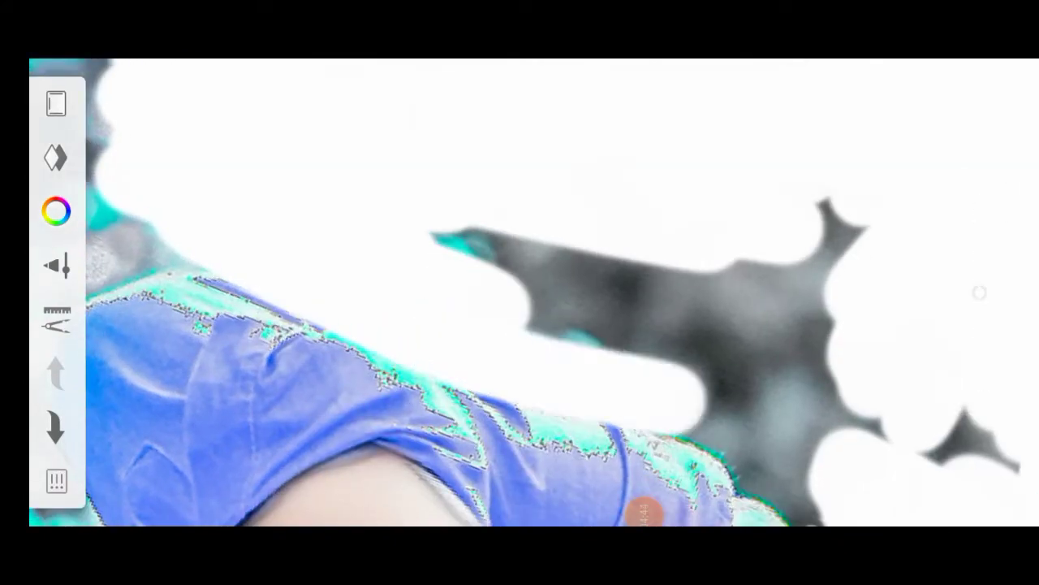
pyautogui.moveTo(715, 406); pyautogui.dragTo(455, 341)
# Erase the remaining grey patches above the shirt shoulder.
pyautogui.scroll(1, 519, 293)
pyautogui.moveTo(633, 236); pyautogui.dragTo(504, 333)
pyautogui.moveTo(665, 309); pyautogui.dragTo(552, 374)
pyautogui.scroll(1, 520, 292)
pyautogui.moveTo(585, 317); pyautogui.dragTo(447, 382)
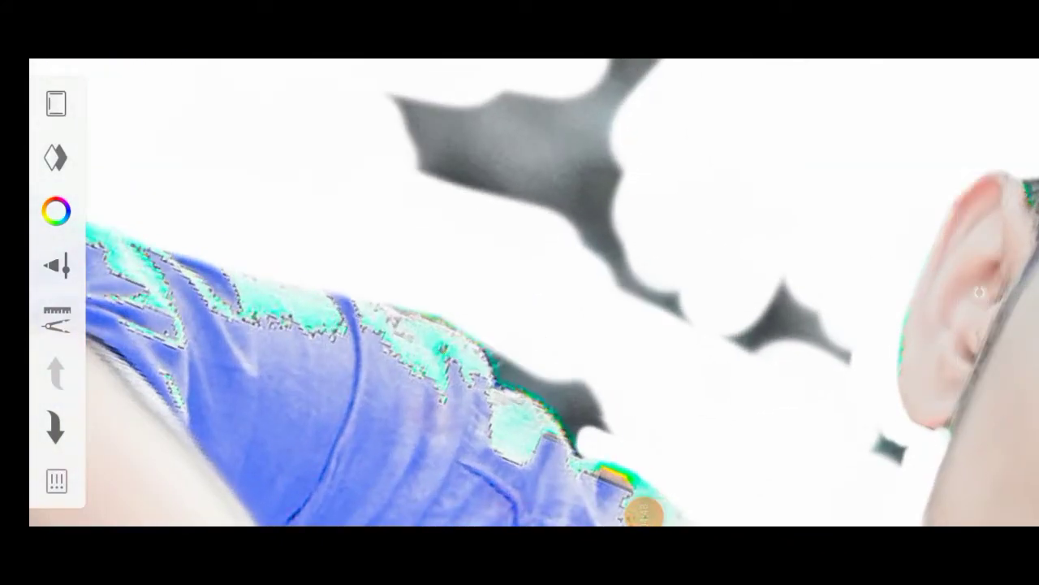
pyautogui.scroll(1, 520, 292)
pyautogui.moveTo(508, 358); pyautogui.dragTo(402, 308)
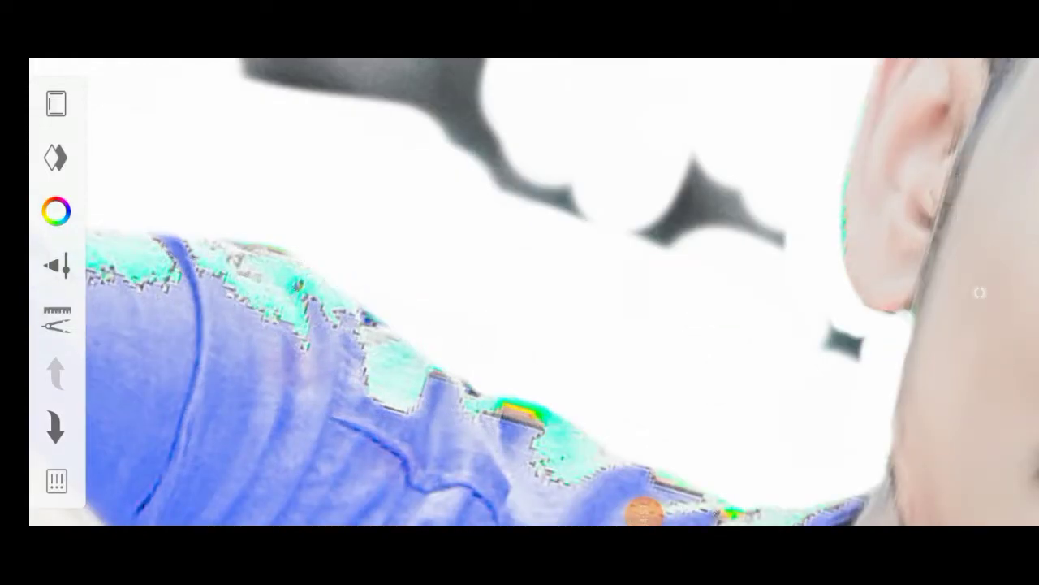
pyautogui.scroll(-2, 520, 292)
pyautogui.moveTo(601, 301); pyautogui.dragTo(455, 146)
# Survey the whole photo, then erase the cyan and grey background near the shoulder.
pyautogui.scroll(2, 520, 293)
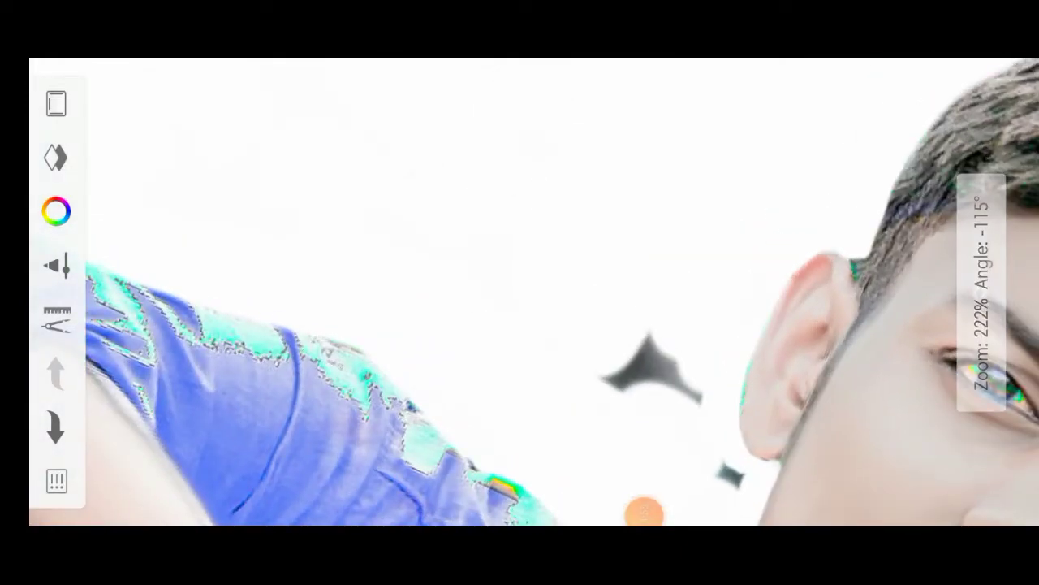
pyautogui.scroll(1, 519, 293)
pyautogui.scroll(-1, 520, 293)
pyautogui.scroll(2, 520, 292)
pyautogui.scroll(1, 520, 292)
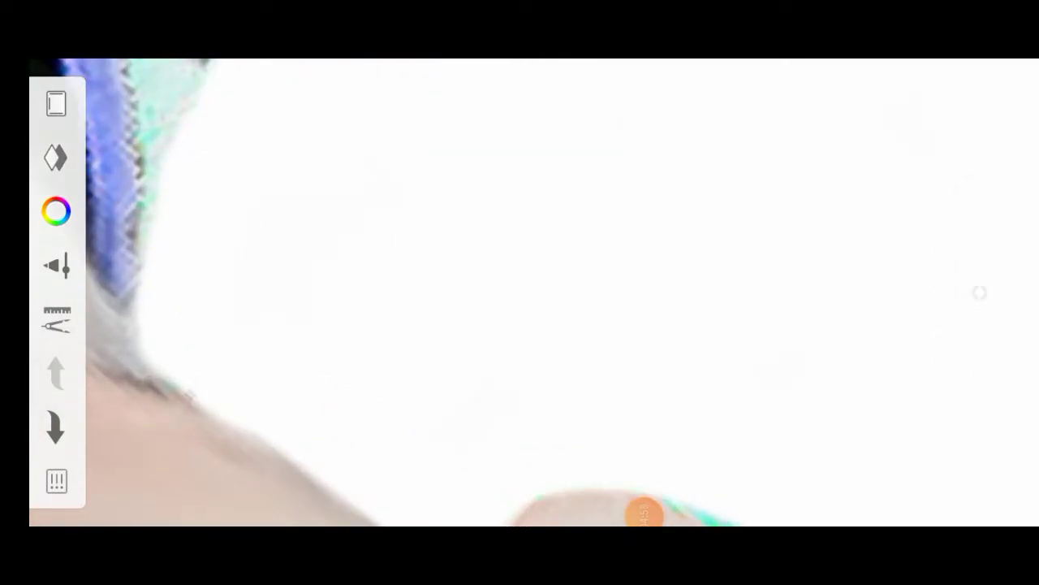
pyautogui.scroll(-2, 520, 293)
pyautogui.scroll(-3, 520, 293)
pyautogui.moveTo(644, 510); pyautogui.dragTo(644, 514)
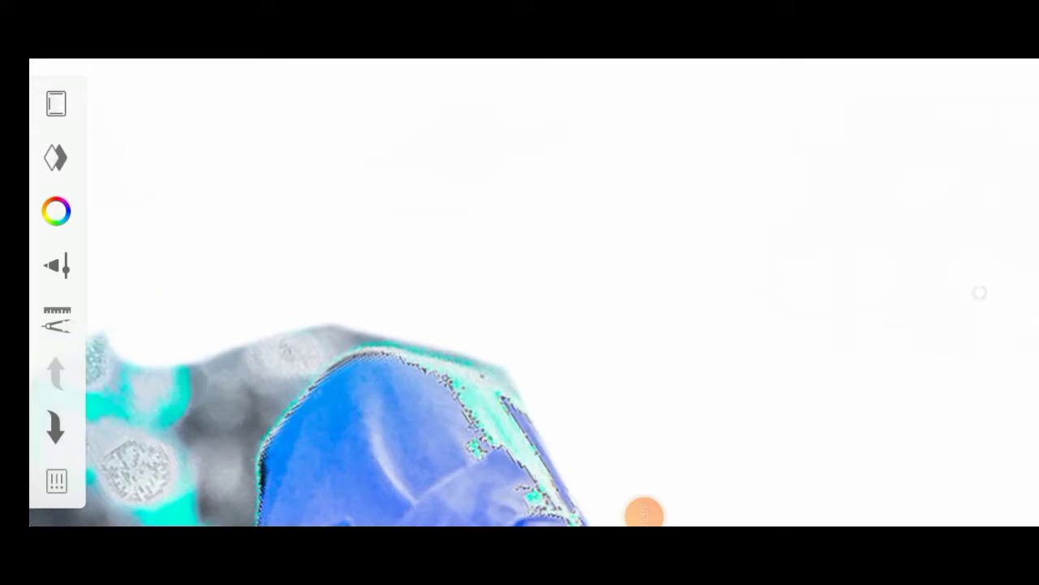
pyautogui.moveTo(644, 513); pyautogui.dragTo(644, 513)
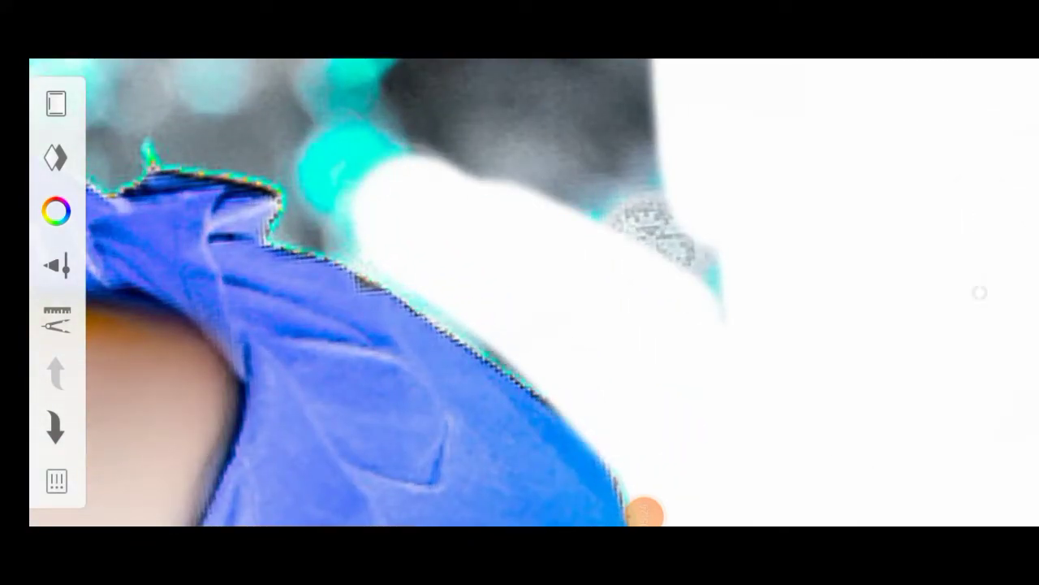
pyautogui.moveTo(644, 514); pyautogui.dragTo(644, 513)
pyautogui.moveTo(349, 195)
pyautogui.mouseDown()
pyautogui.moveTo(268, 293)
pyautogui.moveTo(455, 362)
pyautogui.mouseUp()
pyautogui.scroll(3, 519, 293)
# Lower the Hard Eraser to 10.2 and erase the cyan and grey glow at the shirt's corner.
pyautogui.click(56, 265)
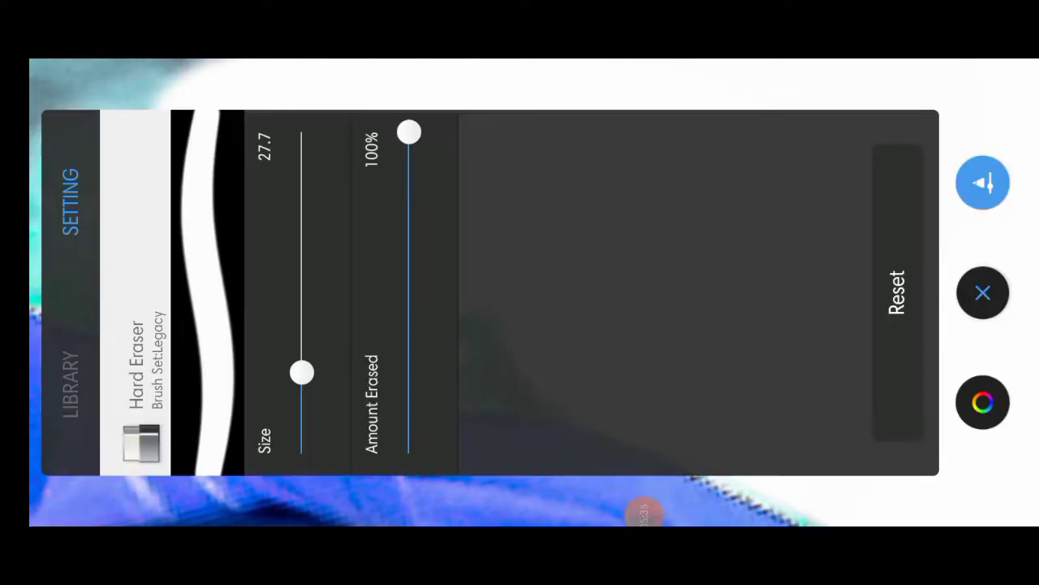
pyautogui.moveTo(301, 366); pyautogui.dragTo(301, 427)
pyautogui.scroll(2, 520, 292)
pyautogui.moveTo(406, 315); pyautogui.dragTo(536, 361)
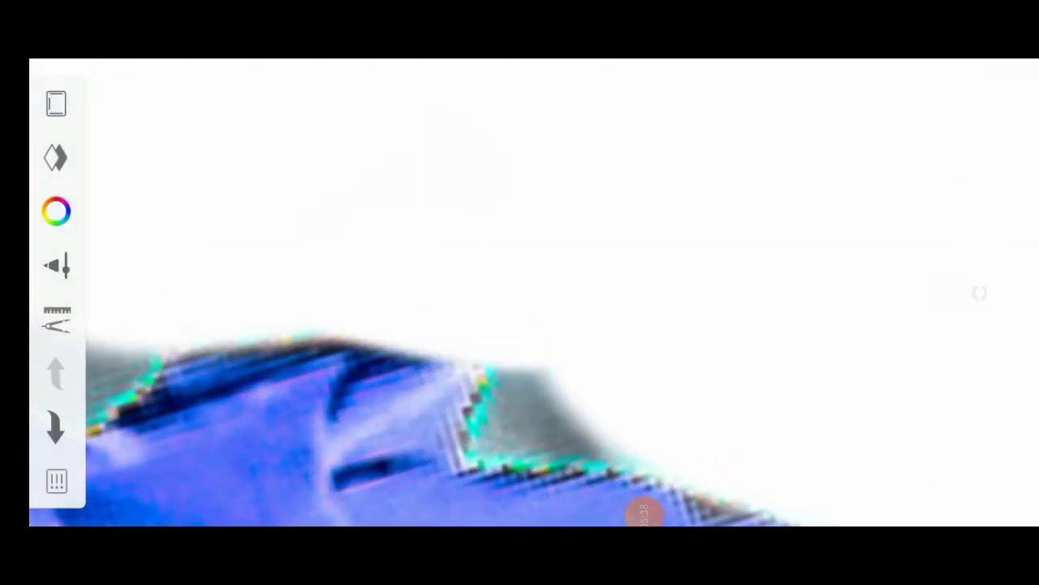
pyautogui.scroll(2, 520, 292)
pyautogui.moveTo(488, 285); pyautogui.dragTo(487, 390)
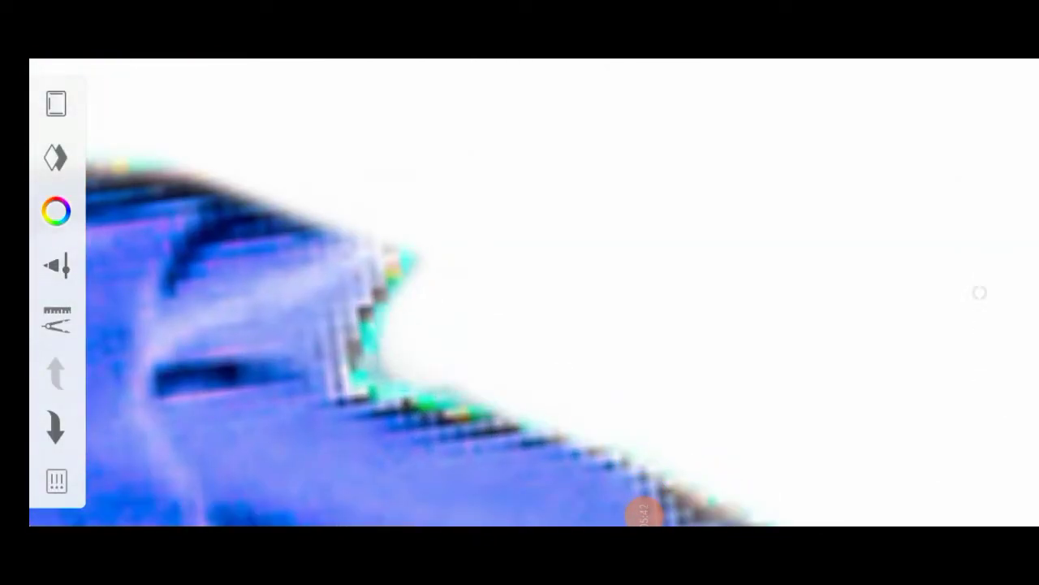
pyautogui.scroll(-2, 519, 292)
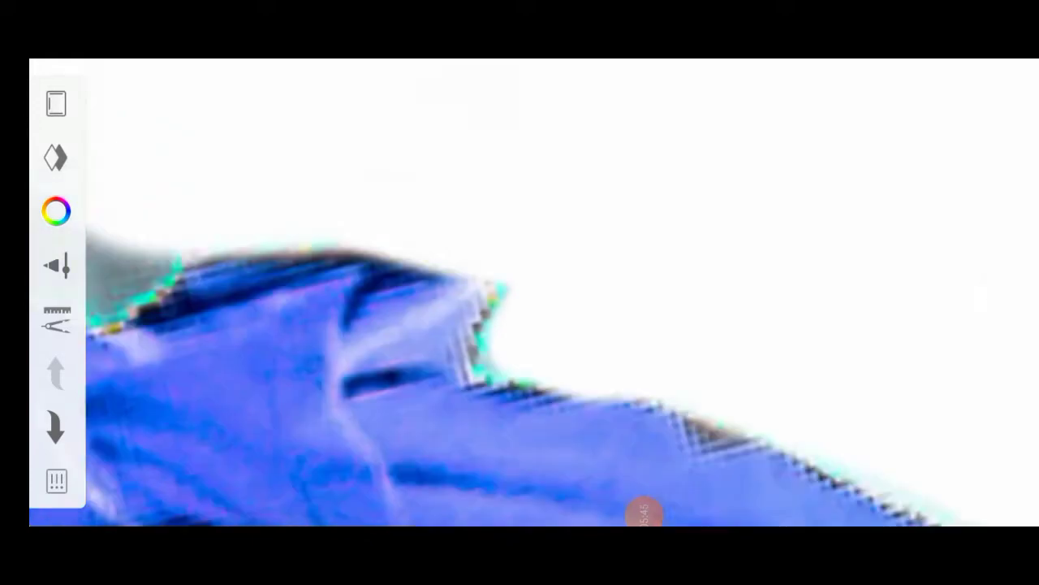
pyautogui.scroll(2, 519, 292)
pyautogui.scroll(2, 520, 293)
pyautogui.moveTo(487, 313); pyautogui.dragTo(406, 232)
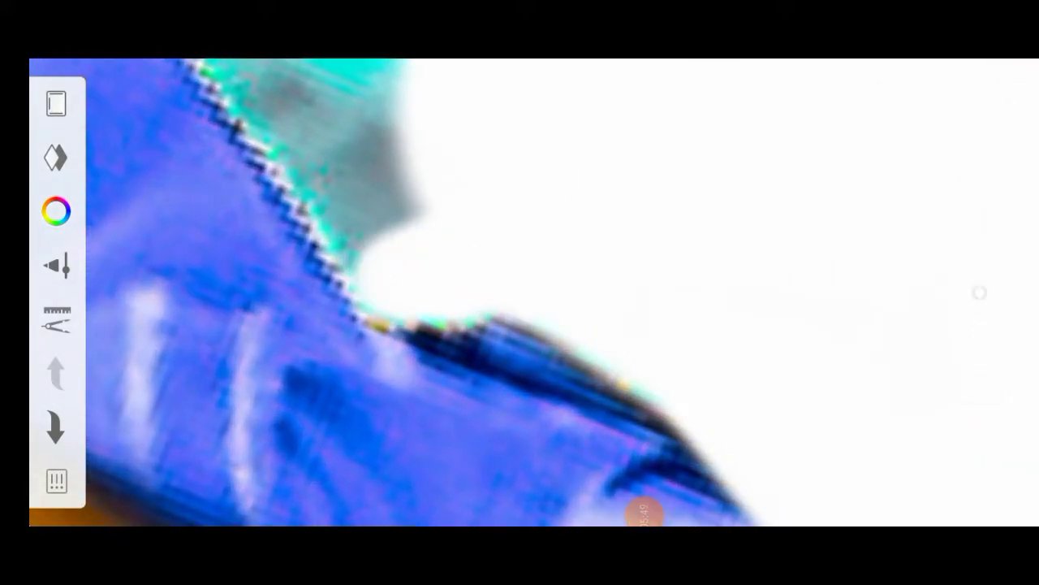
pyautogui.scroll(1, 520, 292)
# Paint white over the cyan glow along the shirt edge.
pyautogui.moveTo(301, 186); pyautogui.dragTo(487, 313)
pyautogui.scroll(-1, 520, 292)
pyautogui.moveTo(243, 170); pyautogui.dragTo(568, 317)
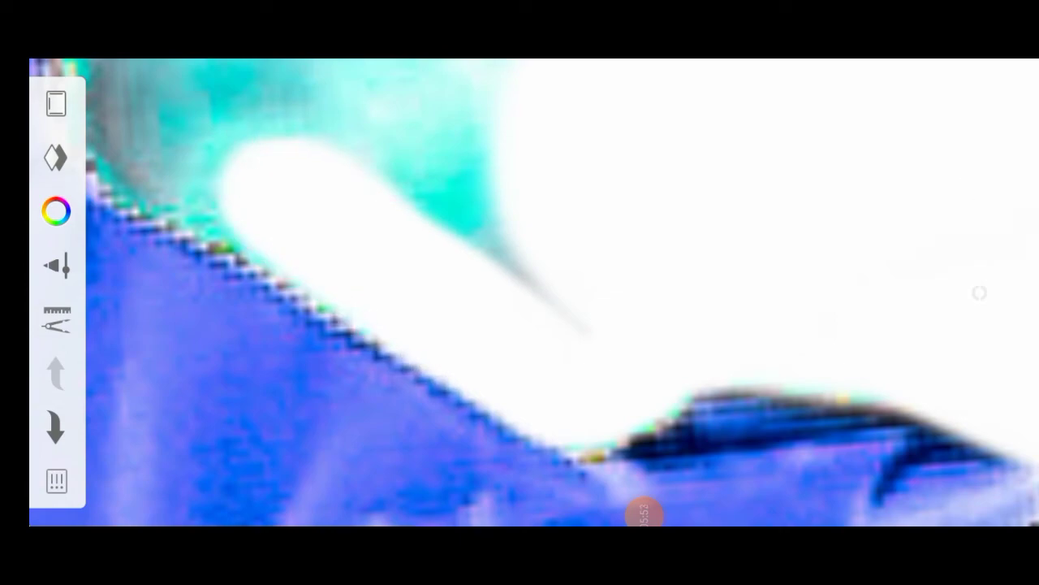
pyautogui.scroll(1, 520, 292)
pyautogui.moveTo(276, 203); pyautogui.dragTo(373, 268)
pyautogui.scroll(-1, 520, 292)
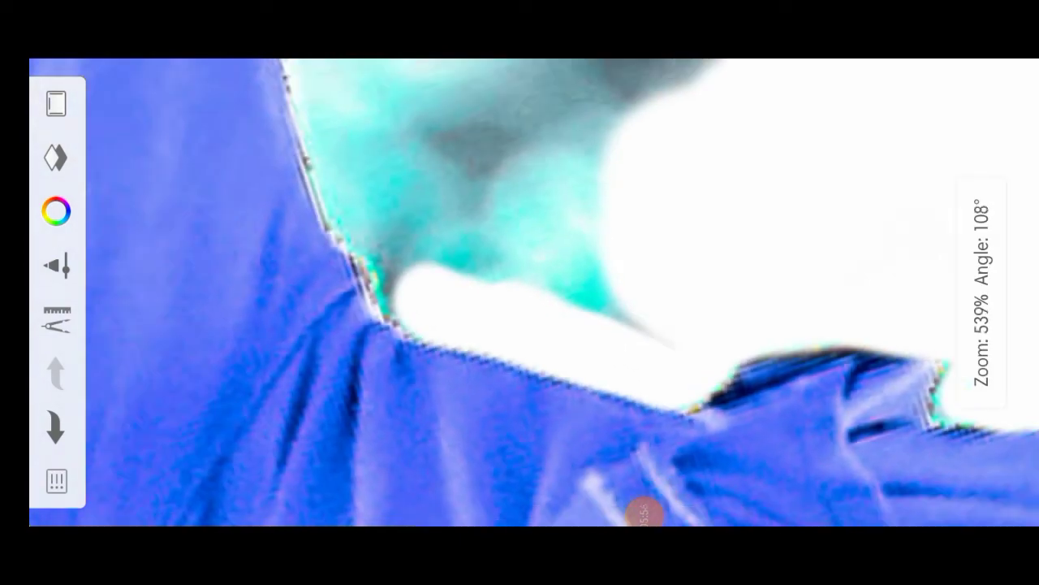
pyautogui.moveTo(487, 243); pyautogui.dragTo(650, 333)
pyautogui.scroll(-1, 520, 293)
pyautogui.scroll(2, 519, 292)
pyautogui.moveTo(552, 382)
pyautogui.mouseDown()
pyautogui.moveTo(398, 301)
pyautogui.moveTo(504, 374)
pyautogui.mouseUp()
pyautogui.scroll(1, 520, 293)
# Extend the white band further along the shirt's upper edge, clearing leftover bits.
pyautogui.moveTo(422, 358); pyautogui.dragTo(576, 422)
pyautogui.scroll(-1, 519, 293)
pyautogui.moveTo(341, 211); pyautogui.dragTo(553, 325)
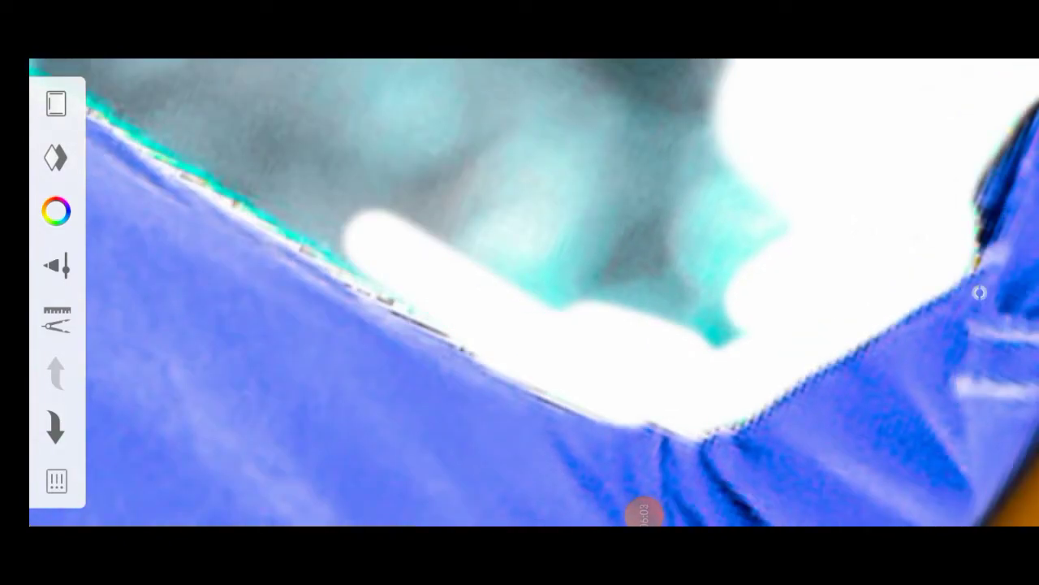
pyautogui.moveTo(268, 154); pyautogui.dragTo(406, 284)
pyautogui.scroll(-1, 519, 292)
pyautogui.moveTo(292, 195); pyautogui.dragTo(504, 284)
pyautogui.scroll(1, 520, 292)
pyautogui.moveTo(284, 178); pyautogui.dragTo(471, 260)
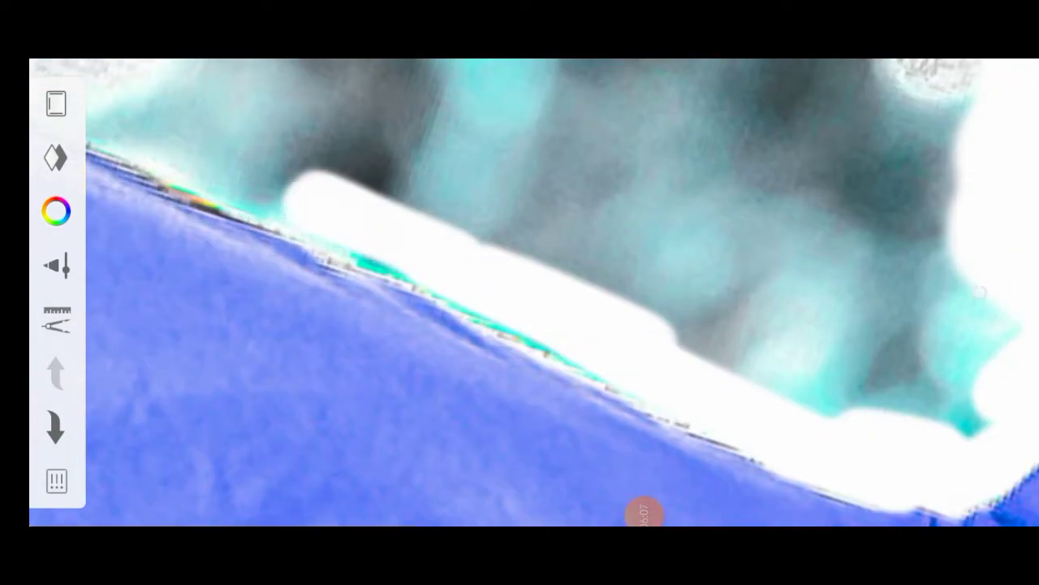
pyautogui.scroll(-1, 519, 292)
pyautogui.moveTo(293, 175); pyautogui.dragTo(454, 248)
pyautogui.scroll(-1, 520, 292)
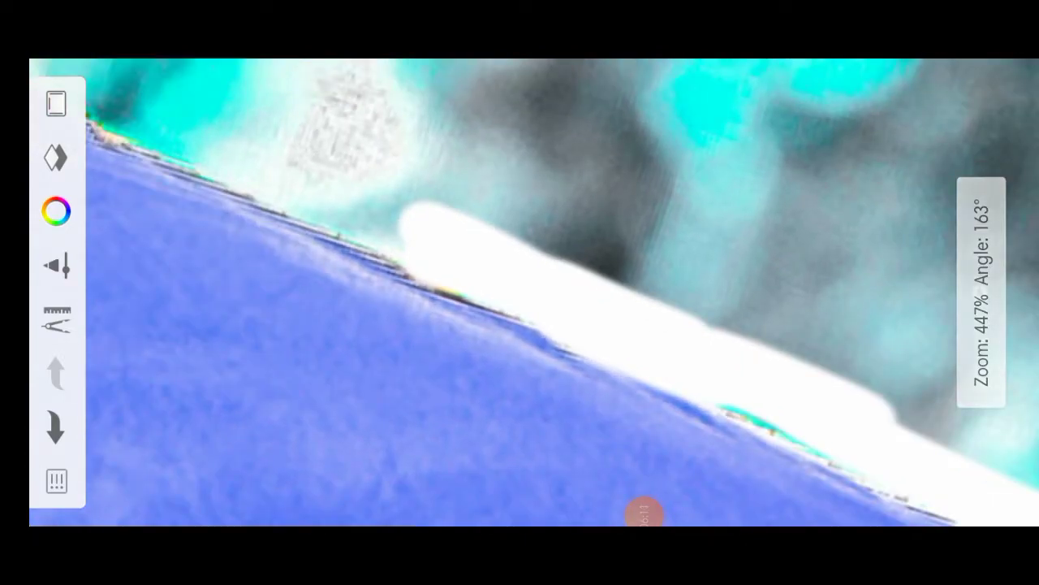
pyautogui.moveTo(268, 203); pyautogui.dragTo(406, 268)
pyautogui.scroll(-1, 520, 292)
pyautogui.moveTo(280, 171); pyautogui.dragTo(386, 207)
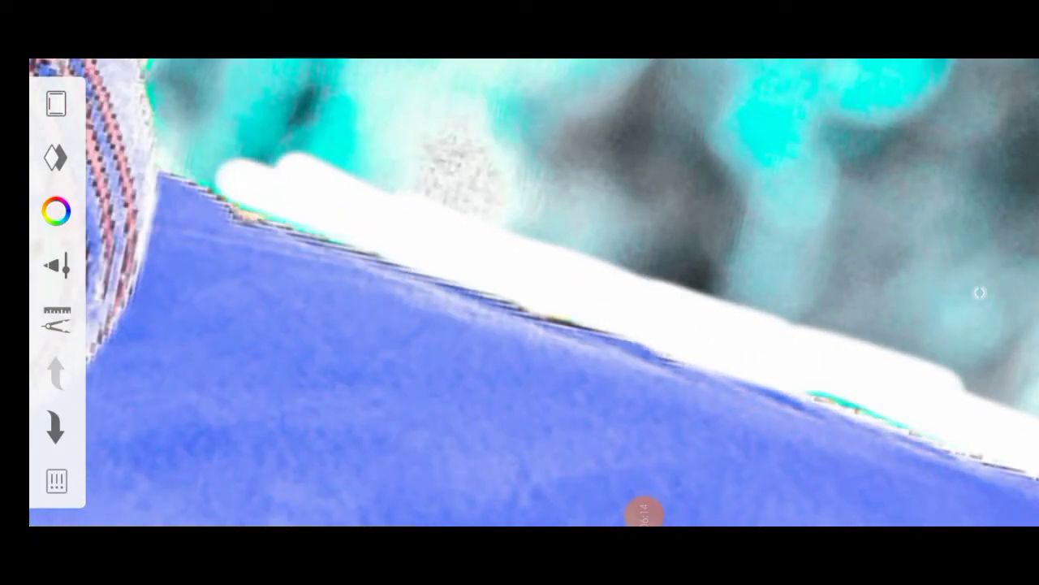
pyautogui.scroll(1, 520, 292)
# Enlarge the Hard Eraser to size 22.2.
pyautogui.scroll(-3, 520, 293)
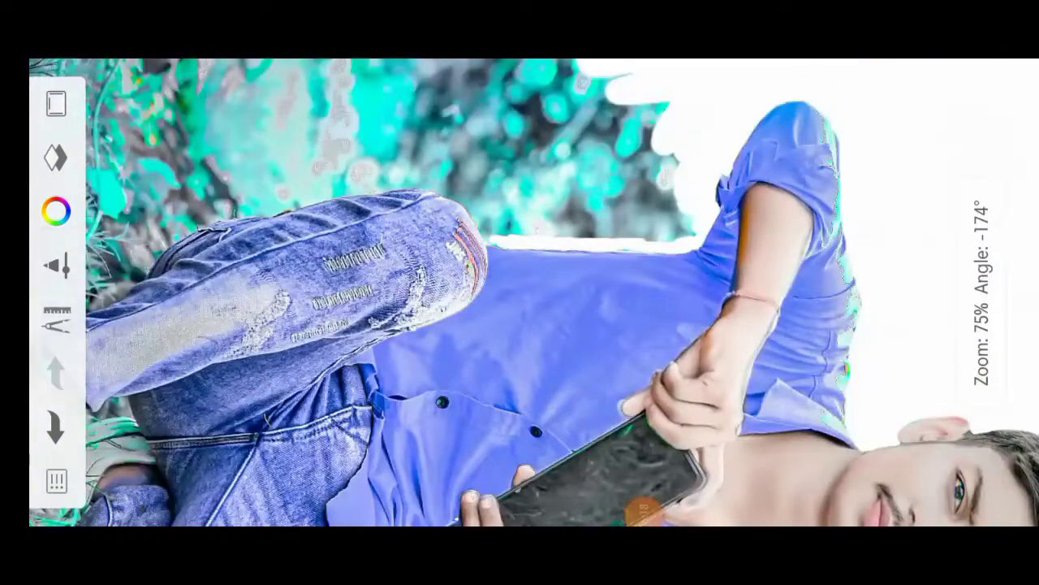
pyautogui.scroll(2, 520, 292)
pyautogui.scroll(1, 520, 292)
pyautogui.click(56, 264)
pyautogui.click(56, 265)
pyautogui.moveTo(301, 428); pyautogui.dragTo(301, 390)
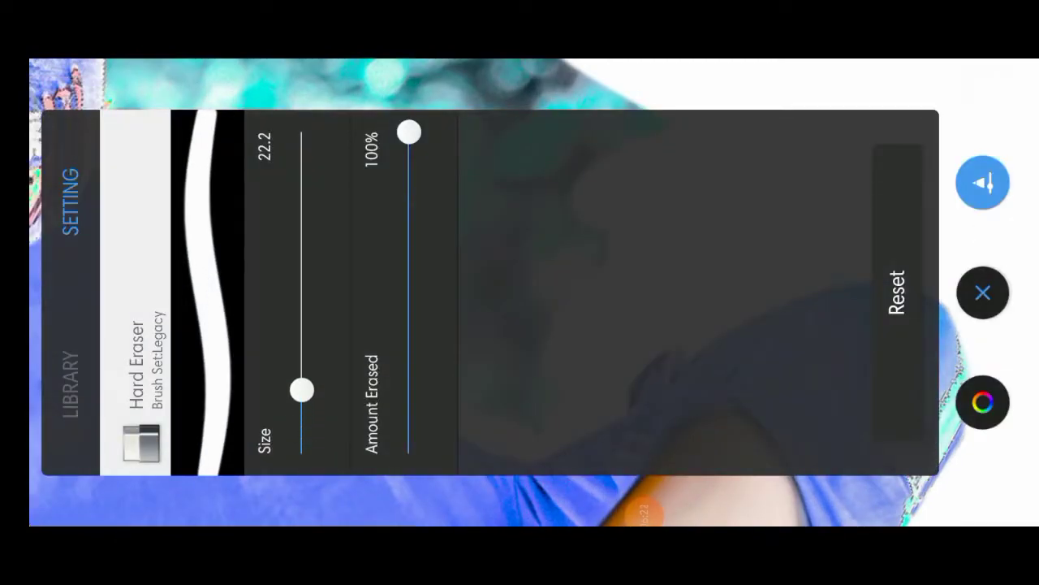
# Erase the teal bokeh above the boy's shirt.
pyautogui.scroll(1, 520, 292)
pyautogui.moveTo(593, 211)
pyautogui.mouseDown()
pyautogui.moveTo(357, 154)
pyautogui.moveTo(309, 317)
pyautogui.mouseUp()
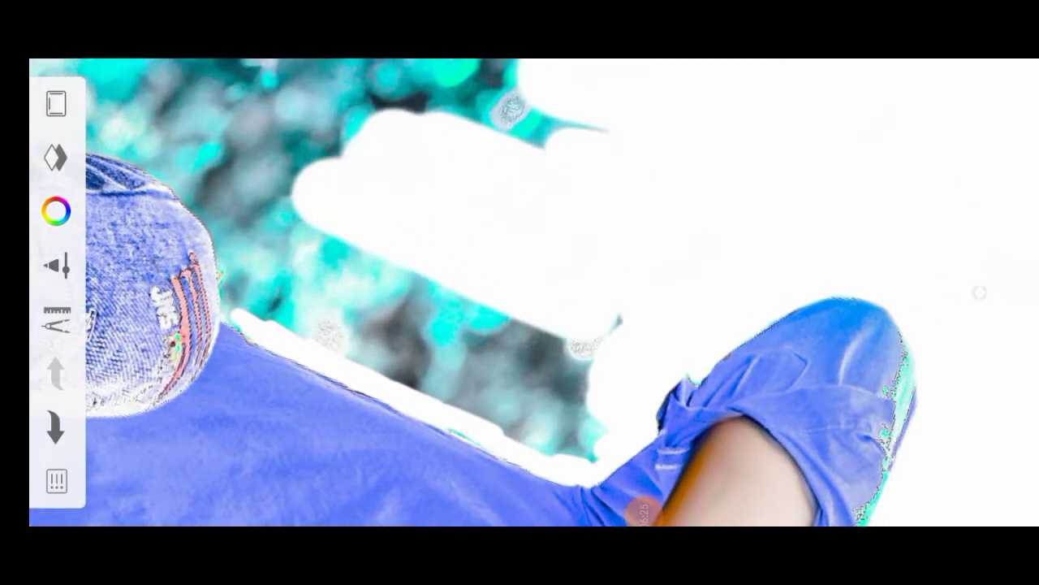
pyautogui.scroll(1, 520, 292)
pyautogui.moveTo(633, 244); pyautogui.dragTo(325, 390)
pyautogui.moveTo(568, 228); pyautogui.dragTo(260, 438)
pyautogui.scroll(1, 519, 292)
# Erase the teal bokeh in the centre, between the shirts, and near the top centre.
pyautogui.moveTo(650, 296); pyautogui.dragTo(446, 394)
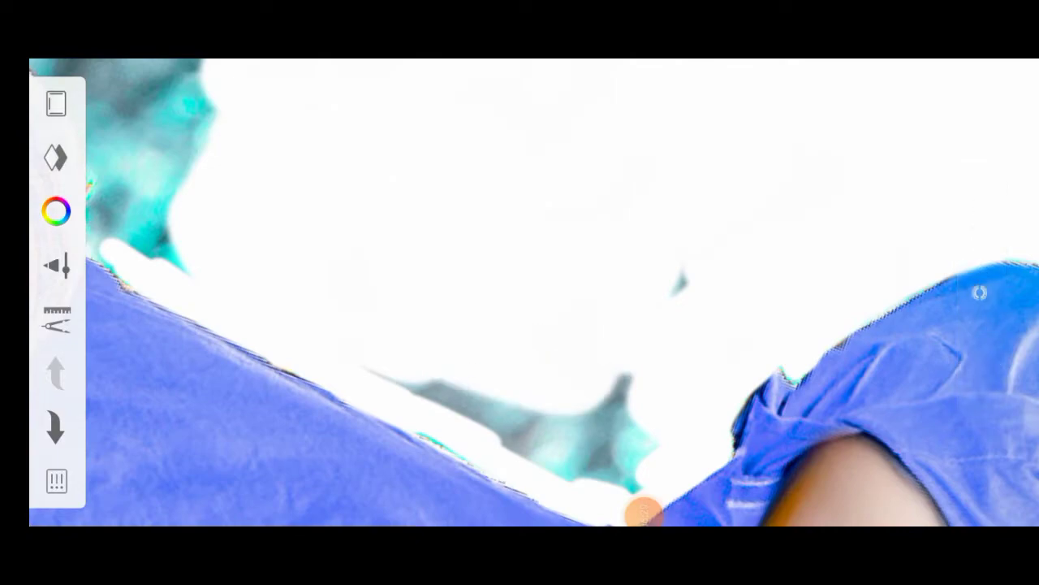
pyautogui.scroll(1, 520, 292)
pyautogui.moveTo(584, 341); pyautogui.dragTo(471, 423)
pyautogui.moveTo(593, 398); pyautogui.dragTo(423, 463)
pyautogui.scroll(1, 520, 292)
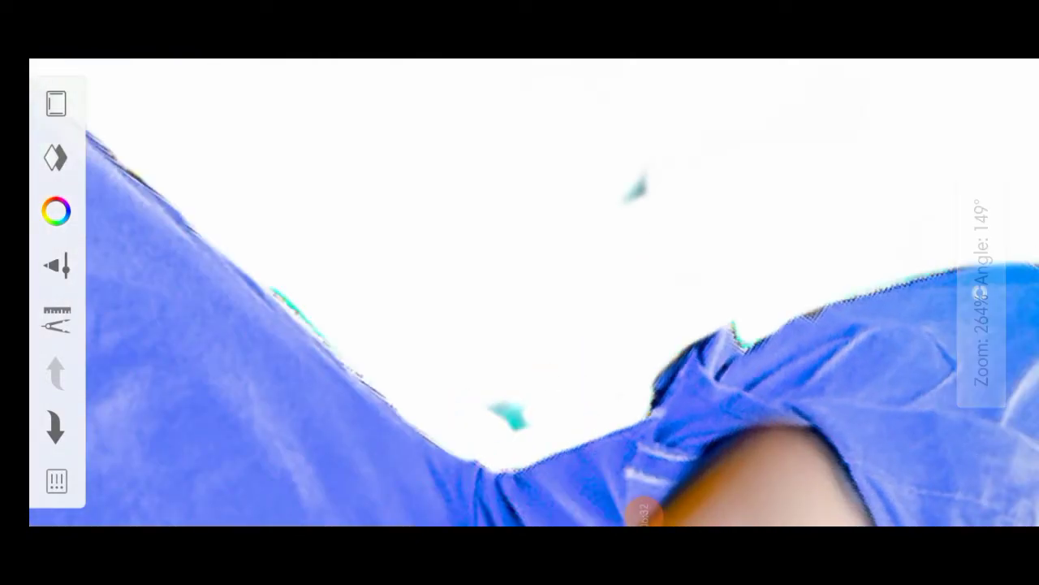
pyautogui.scroll(-1, 520, 292)
pyautogui.scroll(-1, 520, 292)
pyautogui.moveTo(585, 154); pyautogui.dragTo(357, 235)
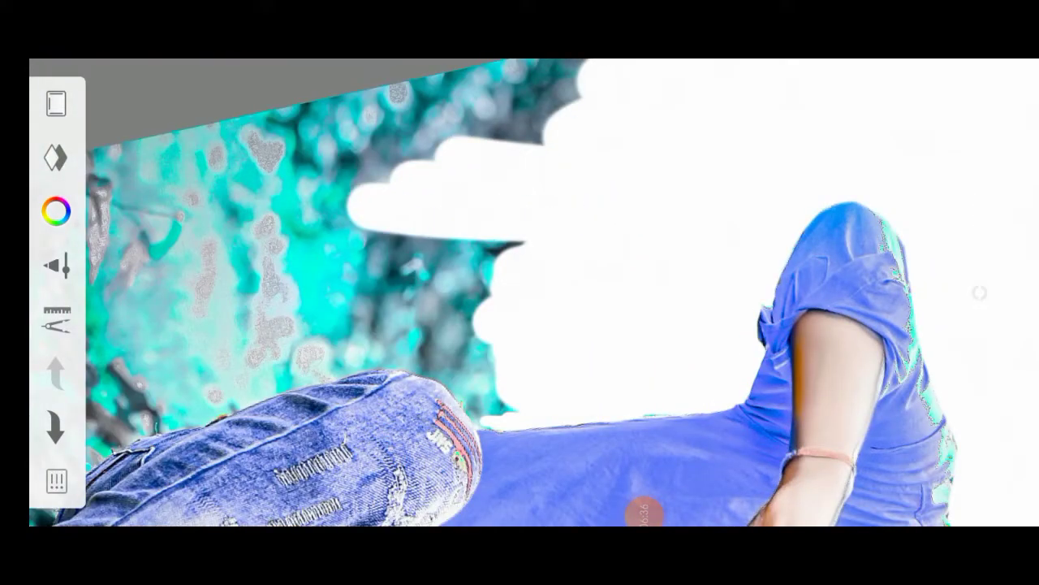
pyautogui.scroll(1, 520, 293)
# Erase the teal bokeh near the top and on the left-centre.
pyautogui.click(56, 265)
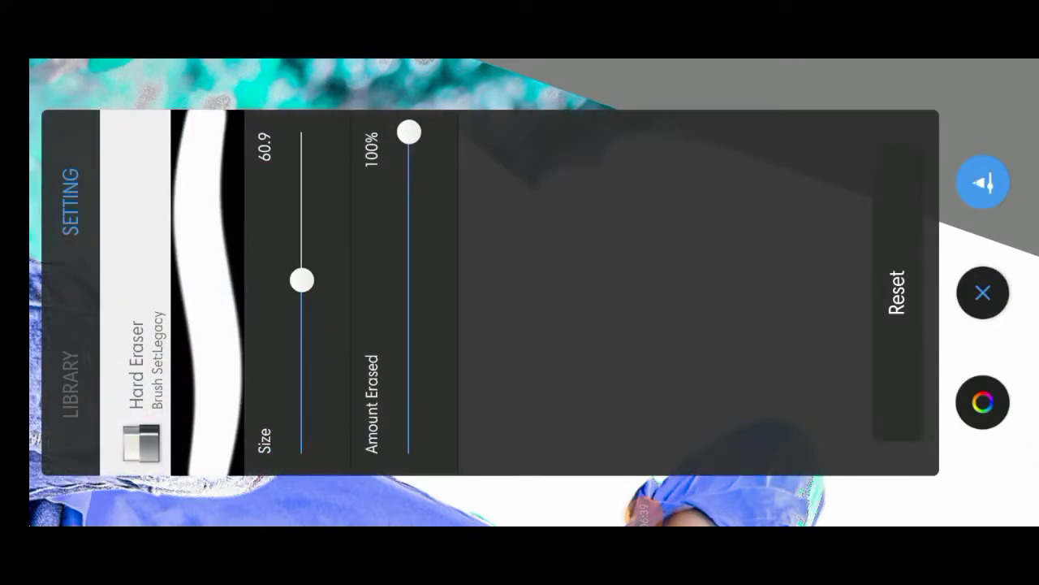
pyautogui.click(982, 292)
pyautogui.moveTo(601, 89); pyautogui.dragTo(357, 187)
pyautogui.moveTo(325, 65); pyautogui.dragTo(731, 146)
pyautogui.moveTo(454, 106); pyautogui.dragTo(244, 268)
pyautogui.moveTo(422, 114); pyautogui.dragTo(194, 300)
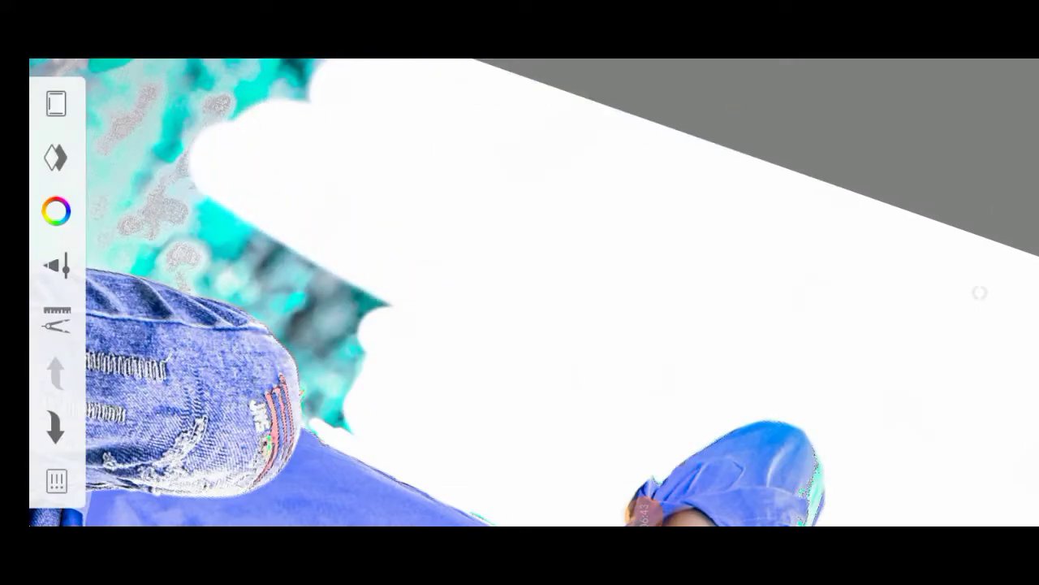
# Erase the teal background on the left beside the jeans.
pyautogui.scroll(1, 520, 292)
pyautogui.moveTo(455, 138); pyautogui.dragTo(203, 324)
pyautogui.moveTo(471, 187); pyautogui.dragTo(178, 349)
pyautogui.scroll(-1, 519, 292)
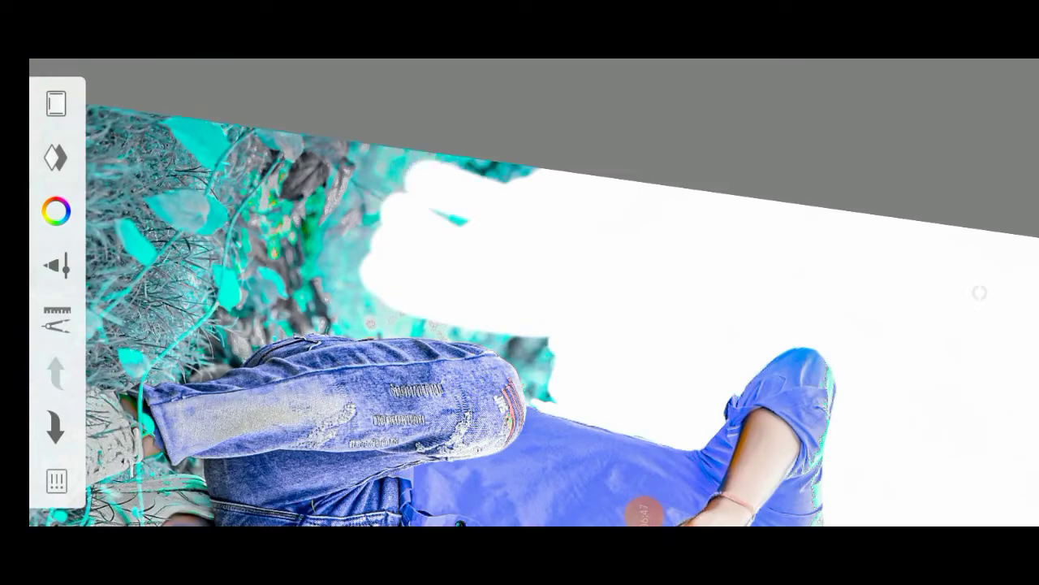
pyautogui.scroll(2, 520, 293)
pyautogui.moveTo(568, 244); pyautogui.dragTo(162, 382)
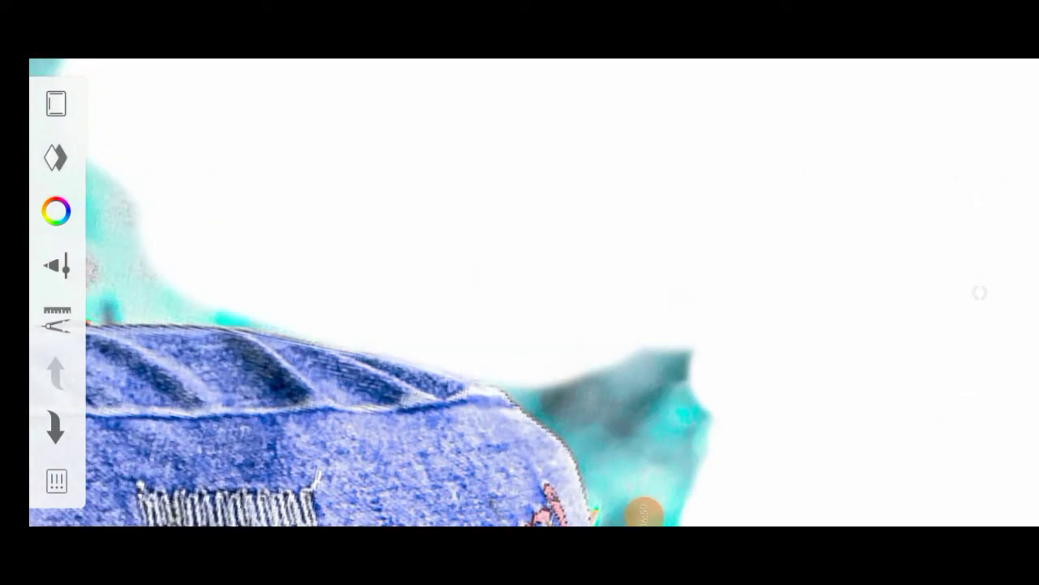
pyautogui.moveTo(243, 179); pyautogui.dragTo(97, 300)
# Shrink the Hard Eraser to 9.4 and erase the teal above the jeans.
pyautogui.click(56, 265)
pyautogui.moveTo(302, 278); pyautogui.dragTo(301, 430)
pyautogui.click(983, 292)
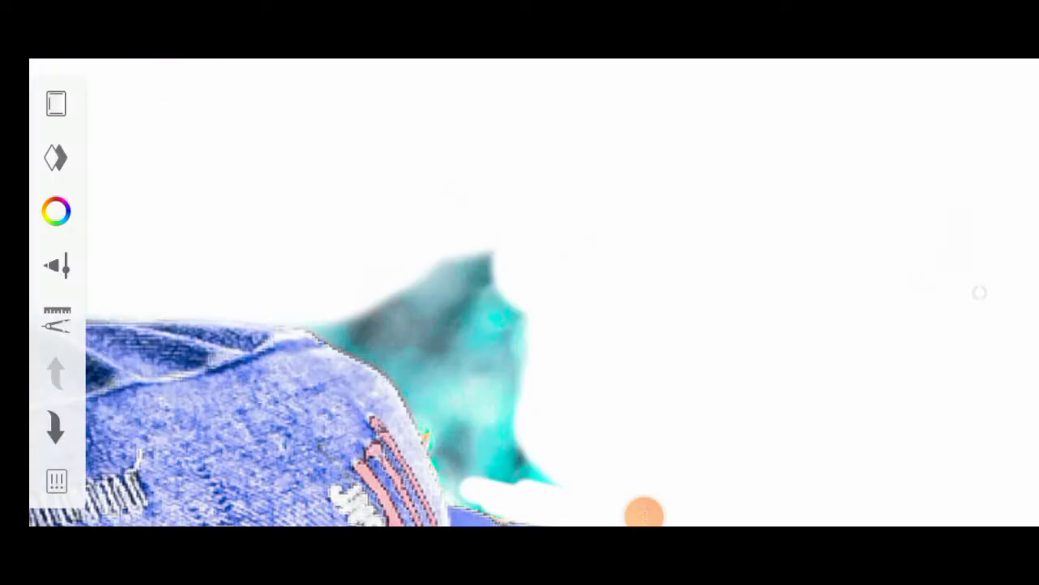
pyautogui.scroll(2, 520, 324)
pyautogui.moveTo(601, 309); pyautogui.dragTo(423, 373)
pyautogui.moveTo(553, 358); pyautogui.dragTo(349, 422)
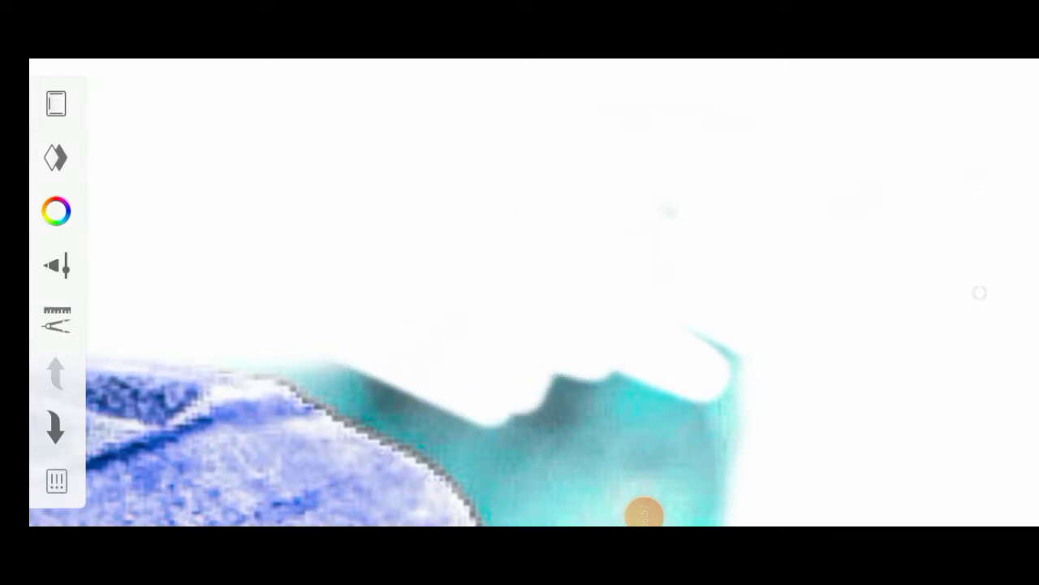
# Erase the teal along the jeans' edge and between the jeans and shirt.
pyautogui.scroll(1, 520, 325)
pyautogui.scroll(1, 519, 325)
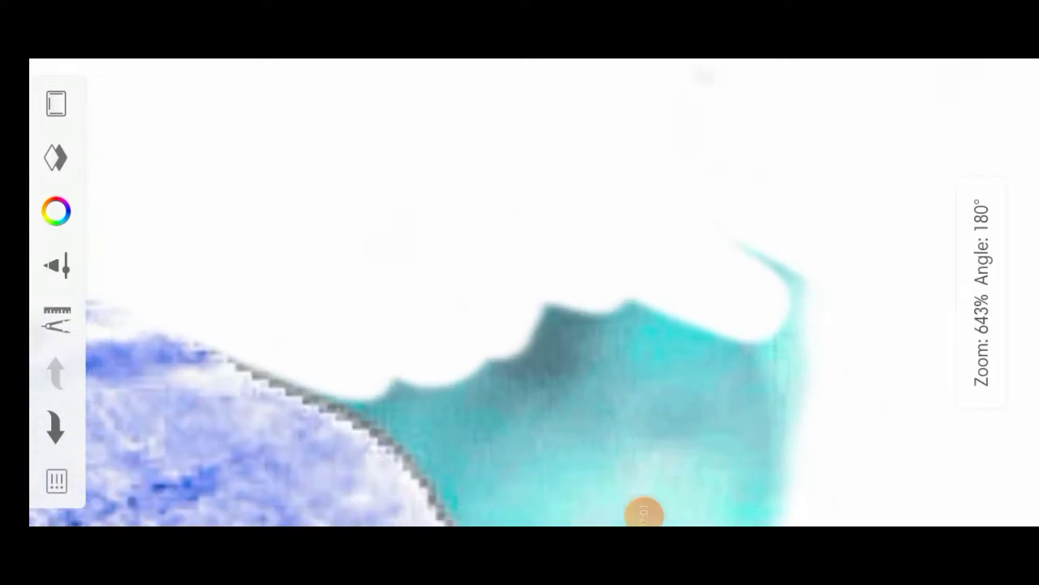
pyautogui.scroll(1, 519, 324)
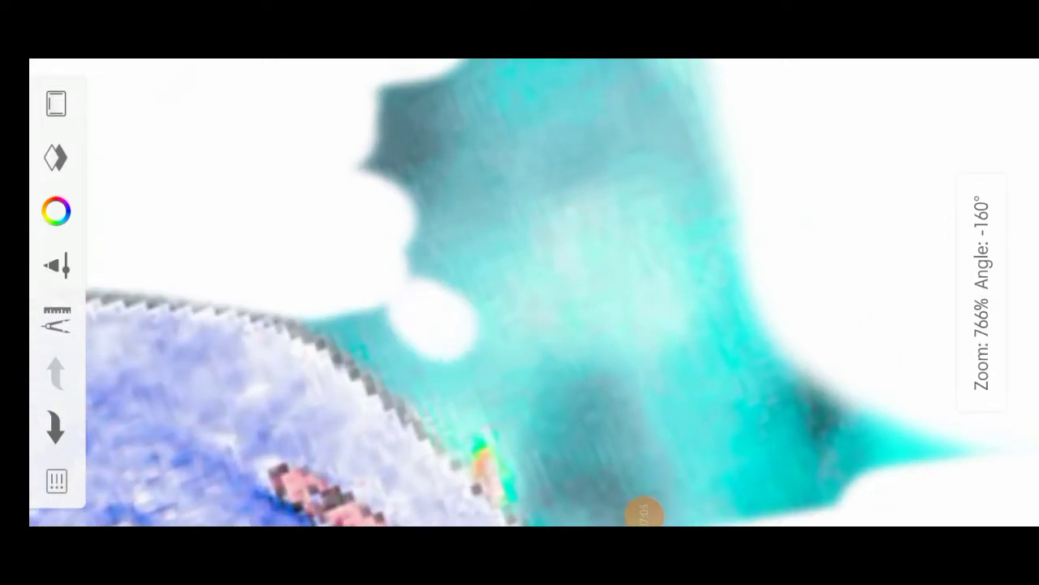
pyautogui.moveTo(429, 324); pyautogui.dragTo(496, 389)
pyautogui.scroll(1, 519, 325)
pyautogui.moveTo(341, 325); pyautogui.dragTo(568, 423)
pyautogui.scroll(1, 520, 325)
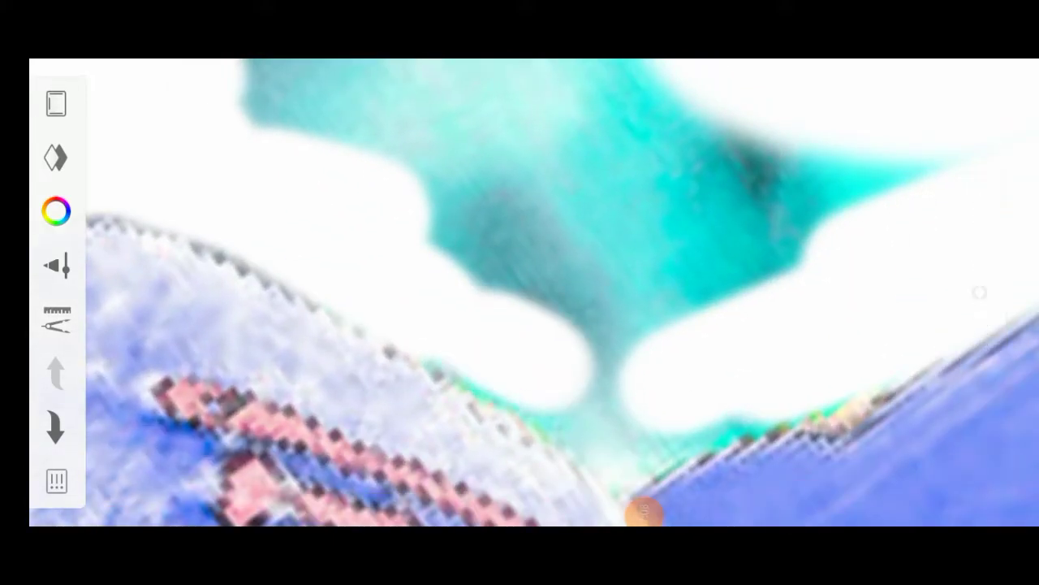
pyautogui.moveTo(447, 284); pyautogui.dragTo(593, 431)
pyautogui.scroll(1, 520, 325)
pyautogui.moveTo(503, 260); pyautogui.dragTo(617, 406)
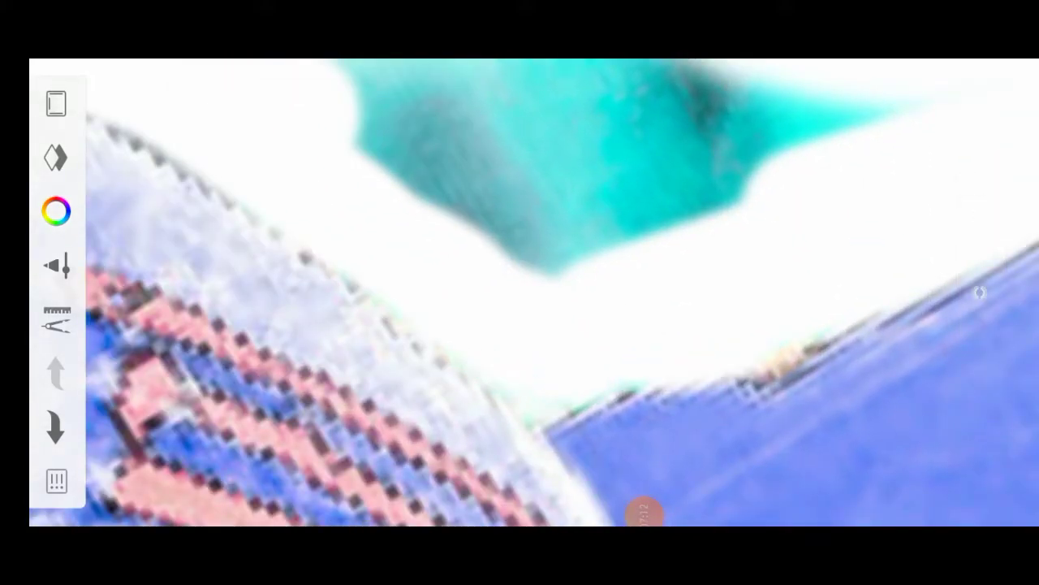
pyautogui.scroll(-3, 520, 324)
# Erase the upper teal patch by the knee, then zoom out to the whole photo.
pyautogui.click(56, 156)
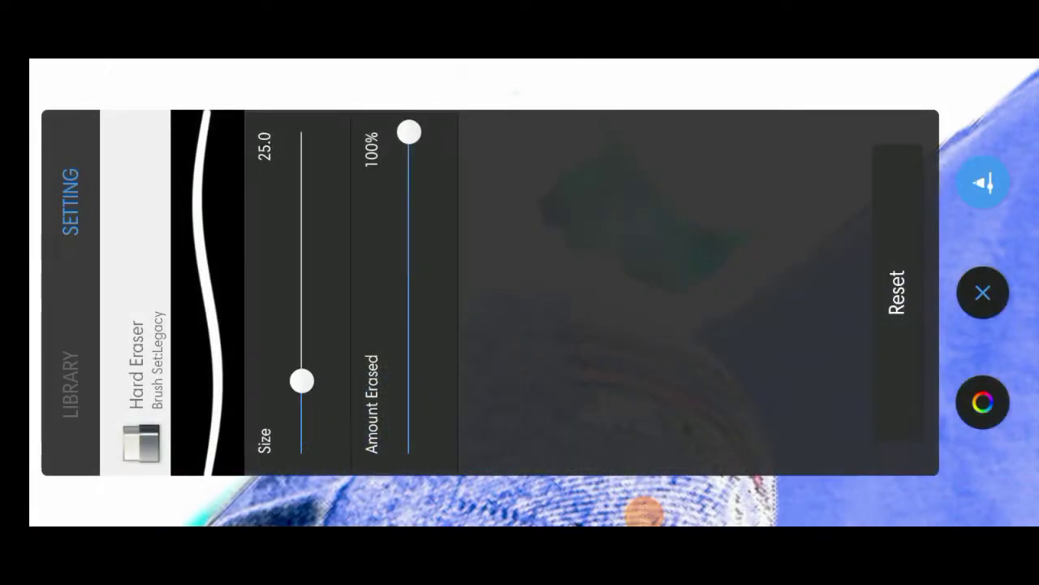
pyautogui.click(983, 293)
pyautogui.moveTo(544, 183); pyautogui.dragTo(666, 154)
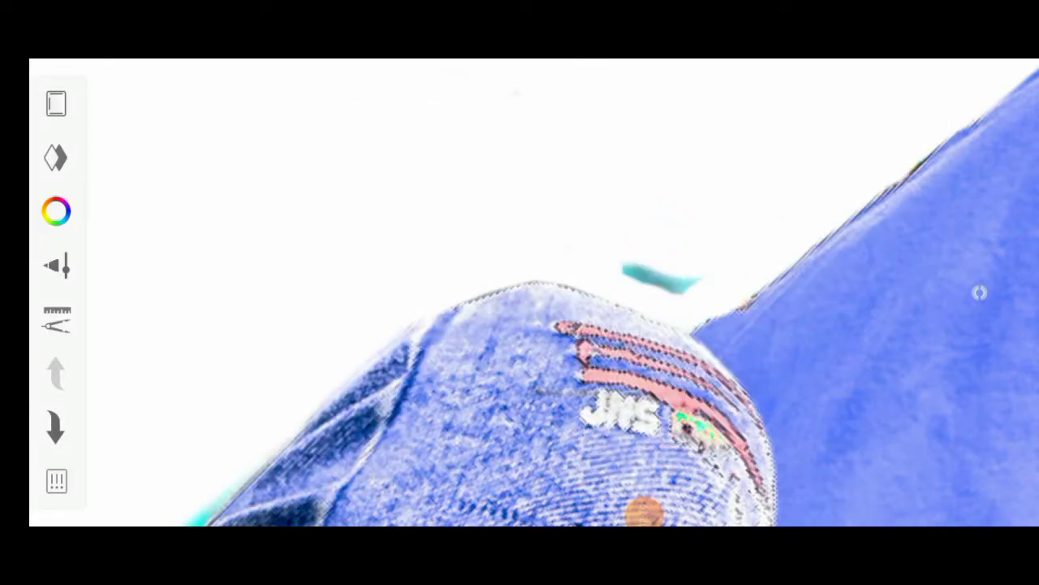
pyautogui.scroll(-5, 520, 293)
pyautogui.scroll(-2, 520, 292)
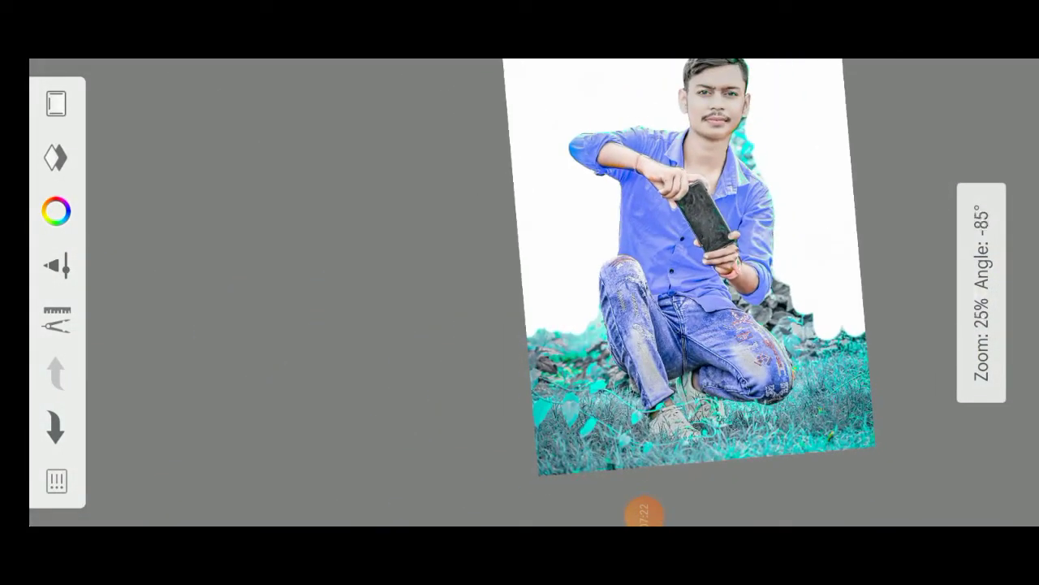
pyautogui.moveTo(617, 406); pyautogui.dragTo(691, 309)
# Erase the teal background beside the boy's shoulder.
pyautogui.scroll(1, 519, 292)
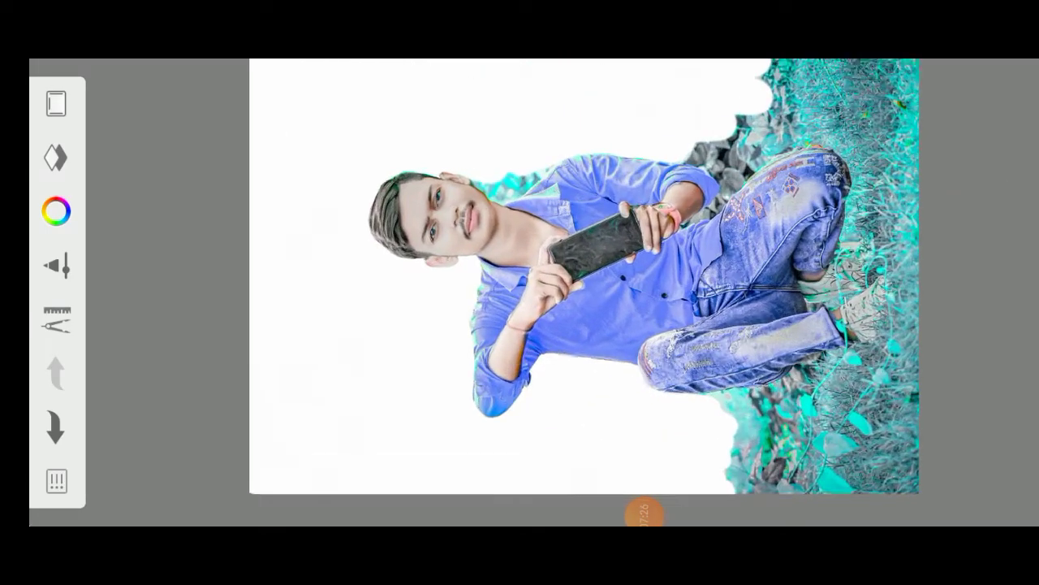
pyautogui.scroll(2, 520, 292)
pyautogui.scroll(5, 520, 293)
pyautogui.scroll(3, 520, 293)
pyautogui.scroll(5, 520, 292)
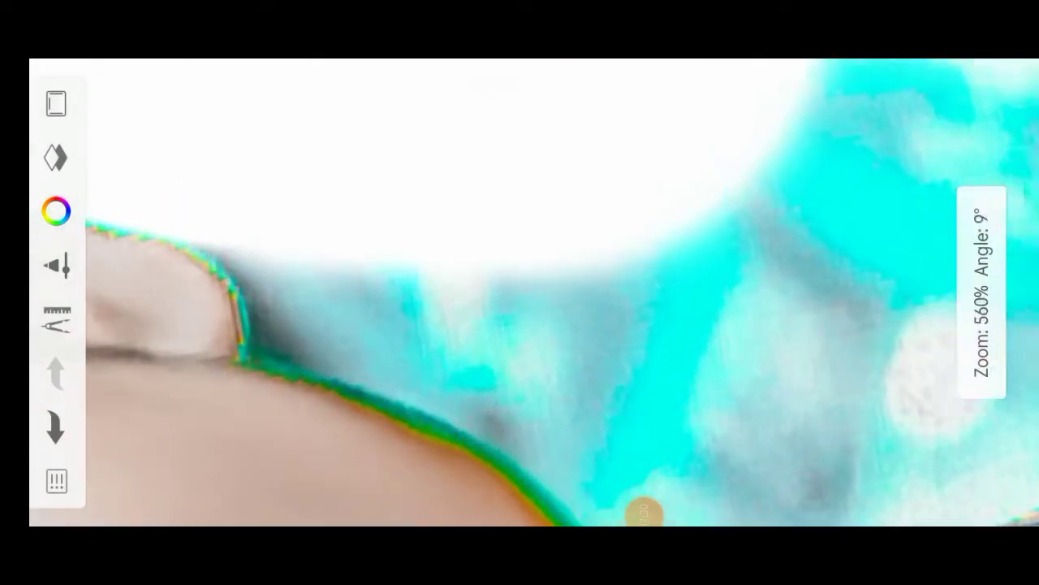
pyautogui.moveTo(779, 309)
pyautogui.mouseDown()
pyautogui.moveTo(438, 325)
pyautogui.moveTo(617, 463)
pyautogui.moveTo(423, 341)
pyautogui.mouseUp()
pyautogui.scroll(1, 520, 293)
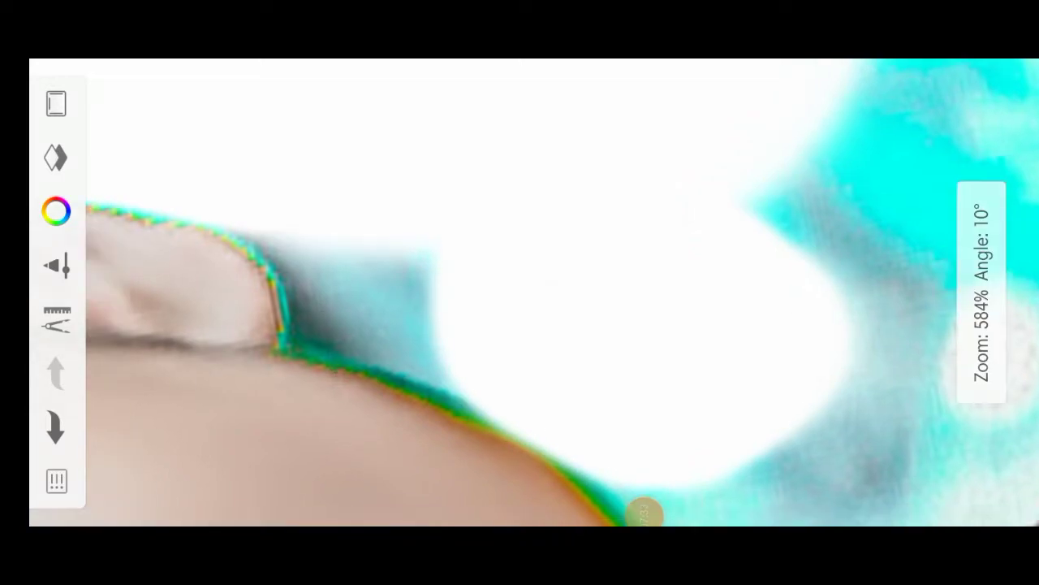
# Erase the teal shadow along the neck edge.
pyautogui.click(56, 157)
pyautogui.click(984, 292)
pyautogui.scroll(3, 519, 293)
pyautogui.scroll(1, 520, 293)
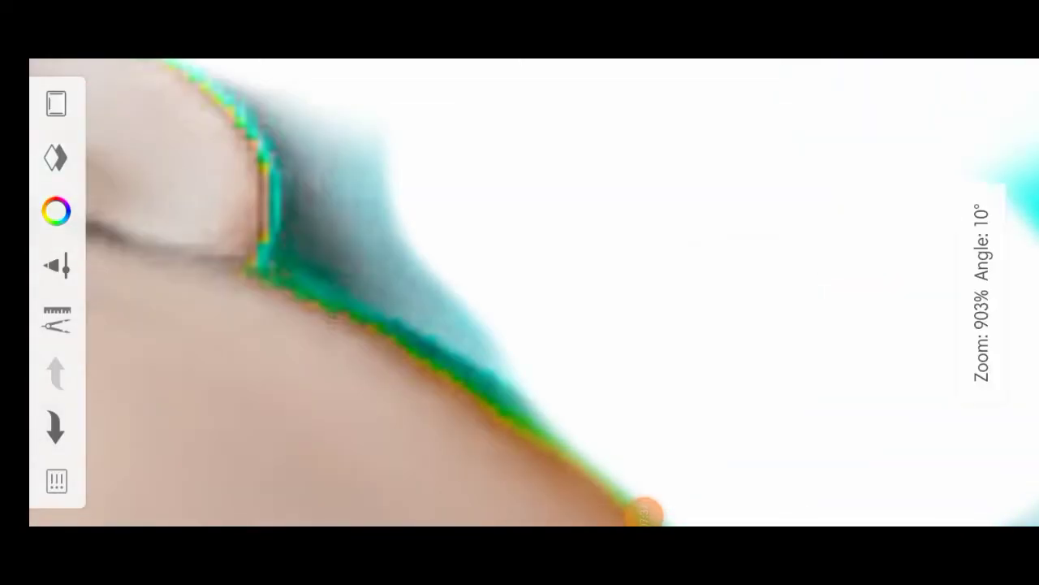
pyautogui.moveTo(568, 430); pyautogui.dragTo(398, 235)
pyautogui.scroll(-2, 520, 292)
pyautogui.scroll(-2, 520, 292)
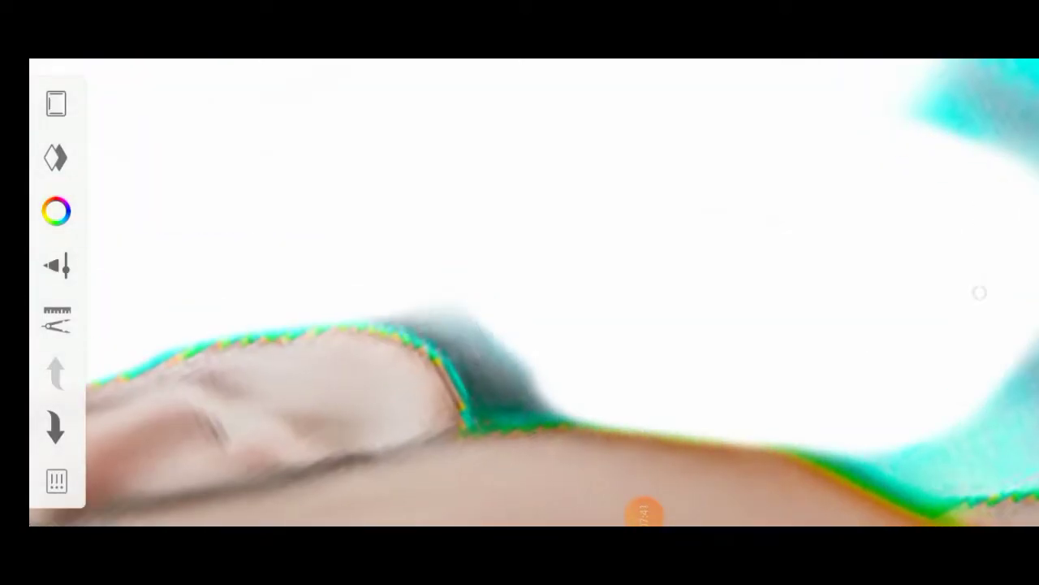
pyautogui.scroll(1, 520, 293)
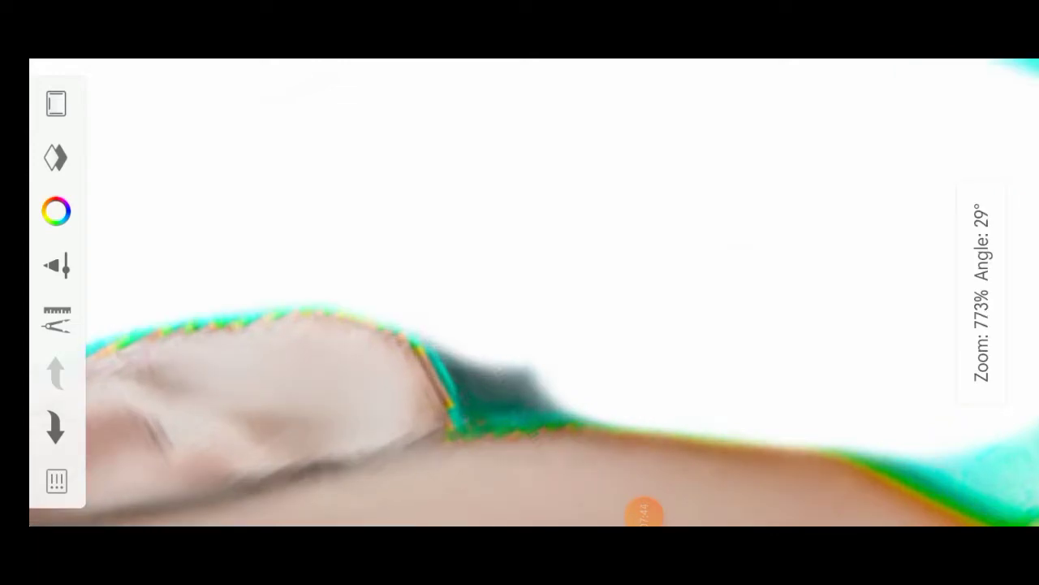
# Shrink the Hard Eraser to 3.0 and erase a small teal spot by the neck.
pyautogui.click(56, 157)
pyautogui.moveTo(300, 409); pyautogui.dragTo(300, 448)
pyautogui.click(983, 292)
pyautogui.scroll(3, 520, 292)
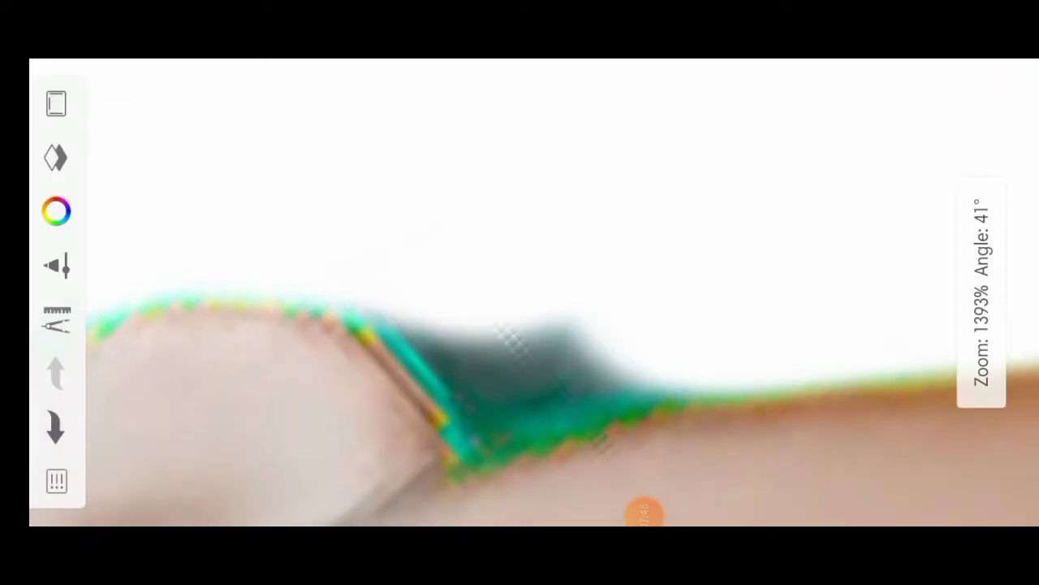
pyautogui.scroll(1, 520, 292)
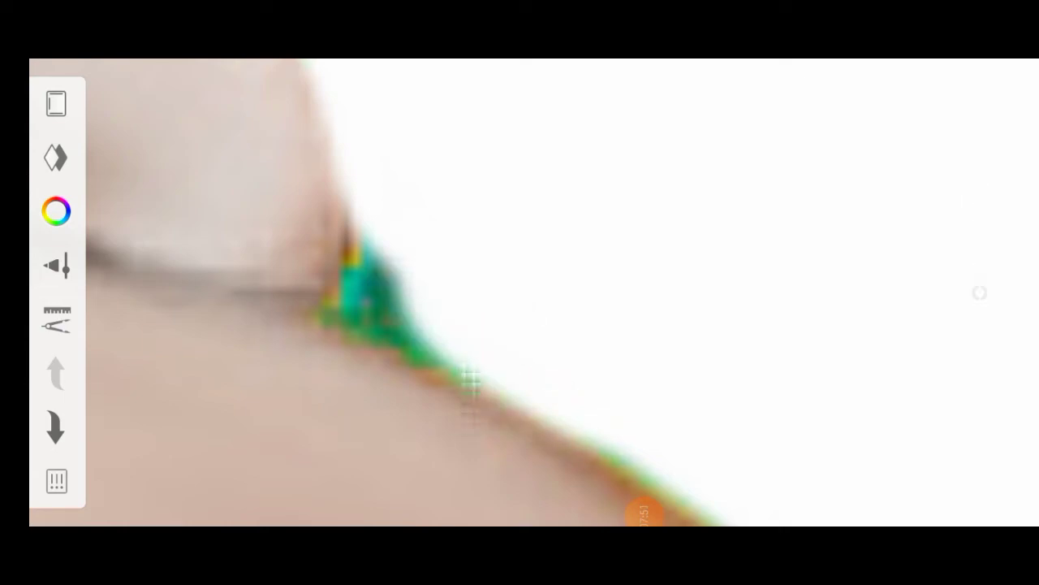
pyautogui.click(56, 265)
pyautogui.click(984, 292)
pyautogui.moveTo(519, 424); pyautogui.dragTo(536, 430)
# Erase the teal area beside the neck and collar.
pyautogui.scroll(1, 519, 292)
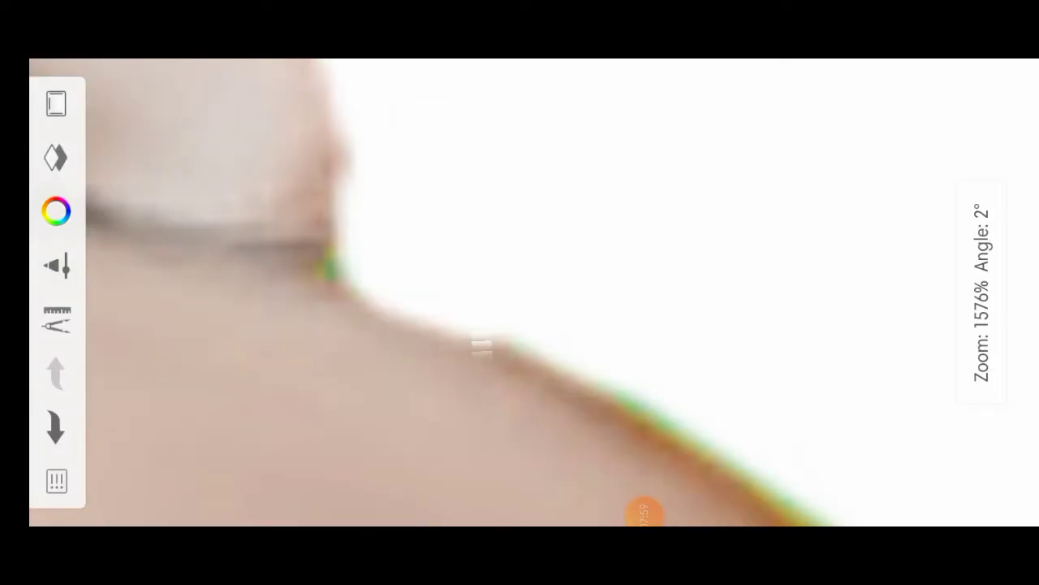
pyautogui.scroll(-1, 519, 292)
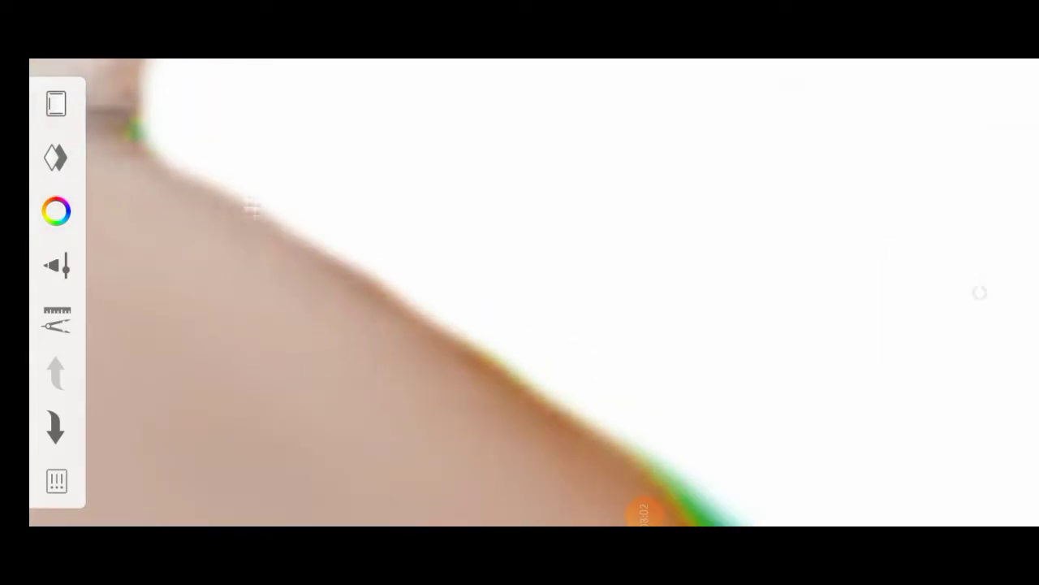
pyautogui.scroll(-2, 519, 292)
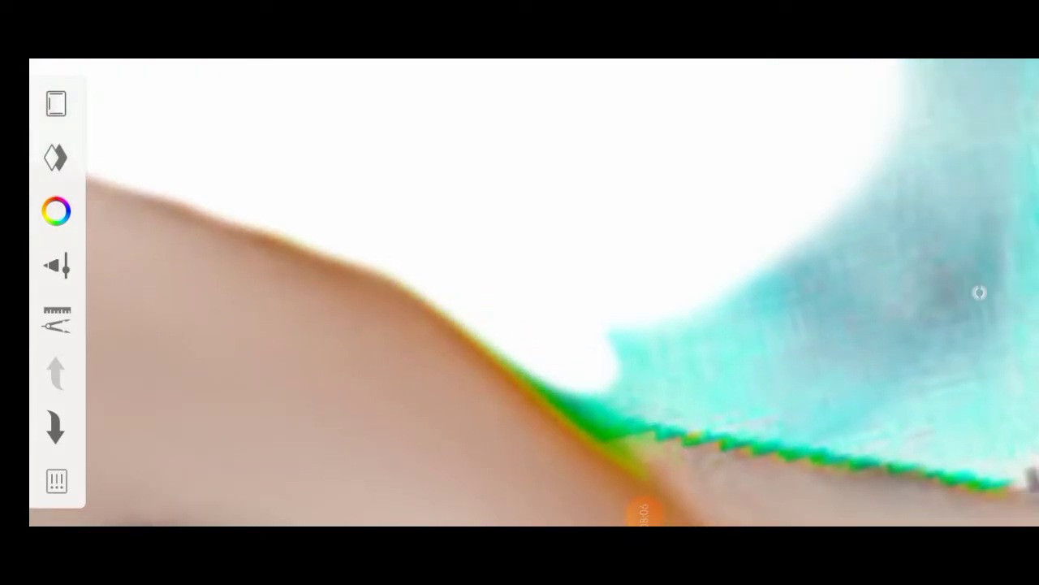
pyautogui.scroll(-1, 520, 292)
pyautogui.scroll(-1, 520, 293)
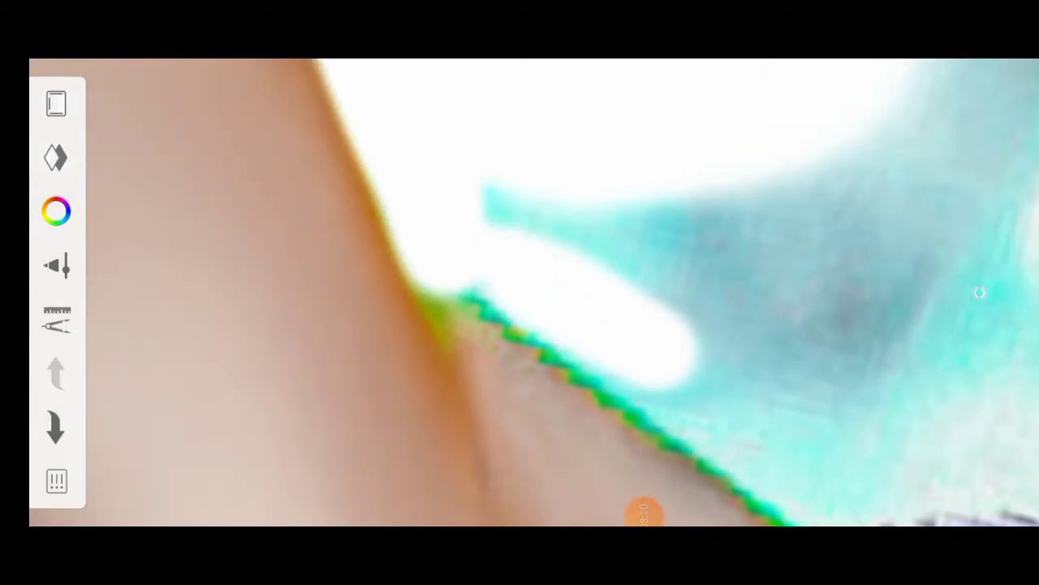
pyautogui.scroll(-1, 520, 293)
pyautogui.scroll(-1, 520, 292)
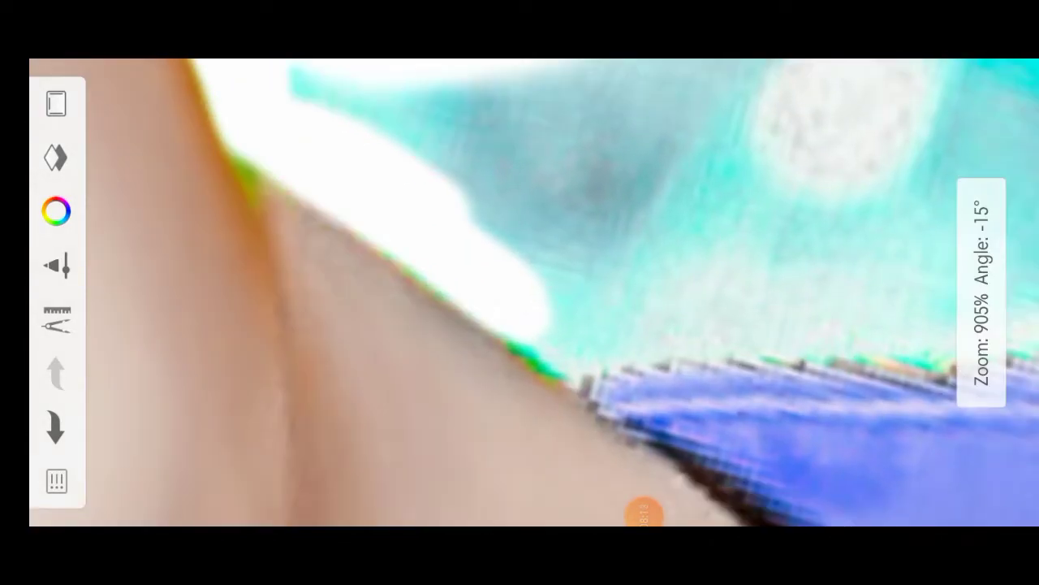
pyautogui.scroll(-3, 520, 293)
pyautogui.scroll(-1, 519, 292)
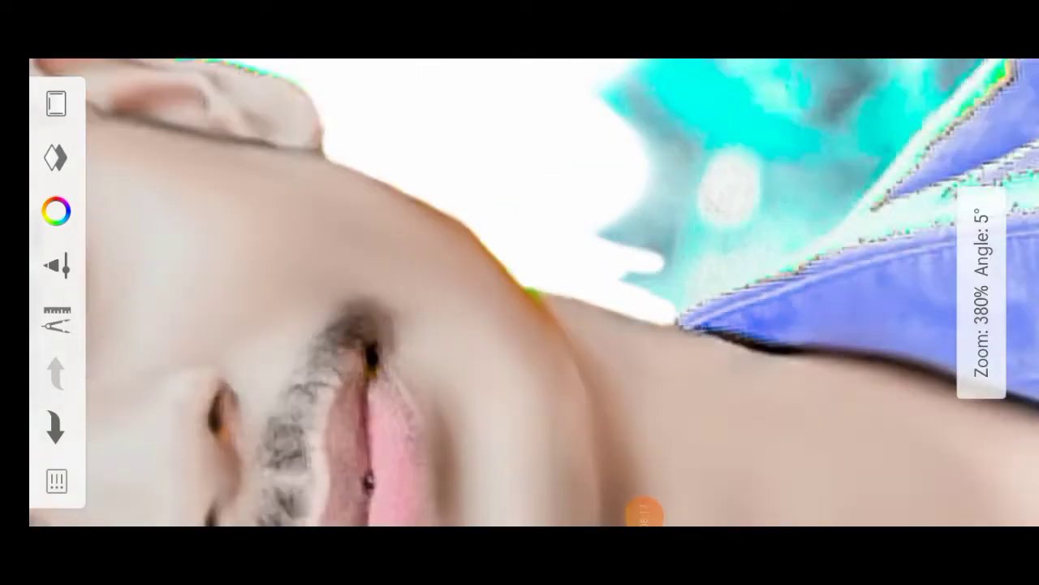
pyautogui.scroll(-3, 519, 293)
pyautogui.scroll(5, 520, 292)
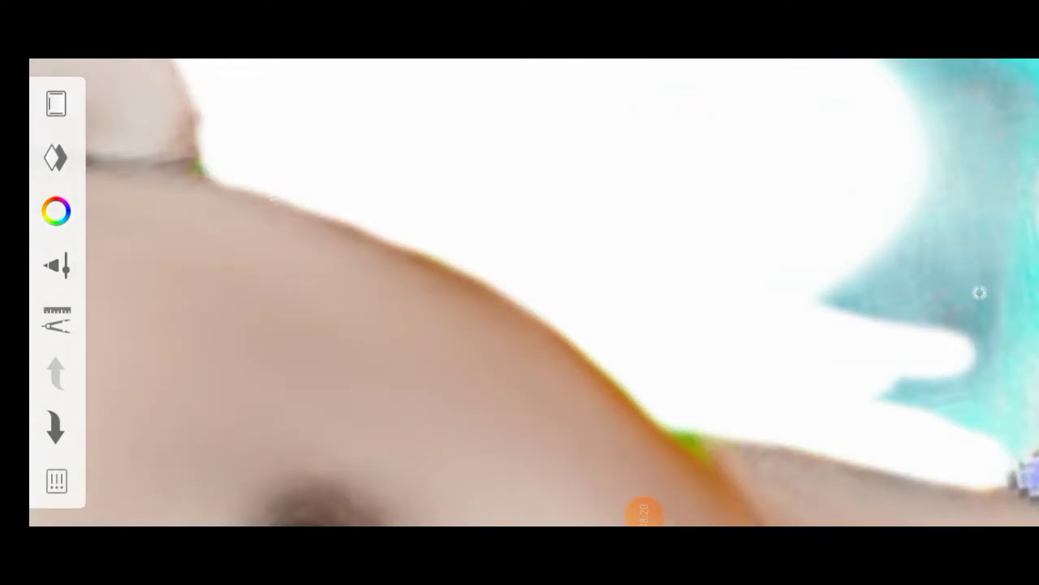
pyautogui.scroll(-4, 520, 292)
pyautogui.scroll(3, 519, 293)
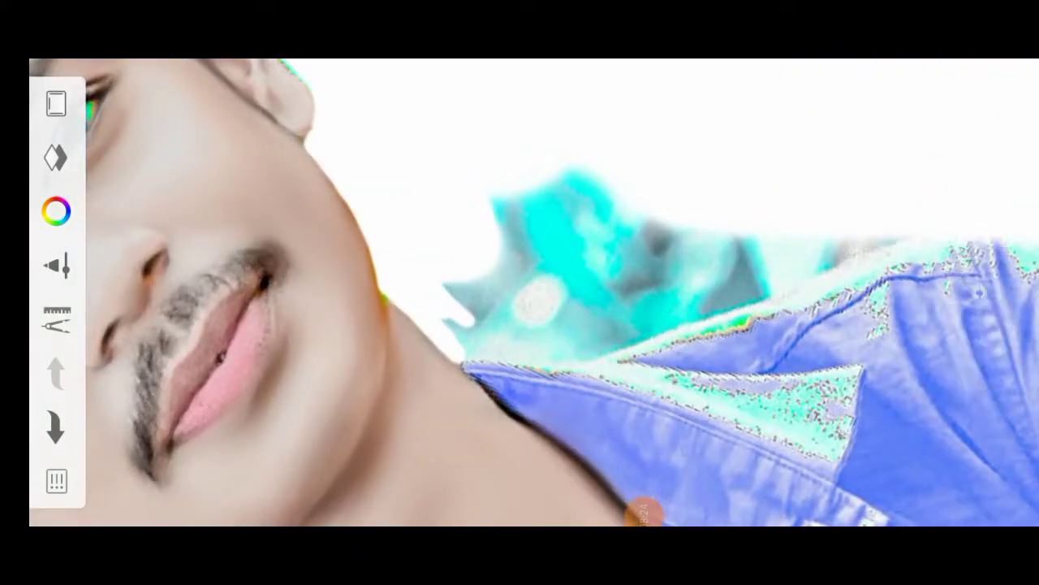
pyautogui.scroll(1, 520, 293)
pyautogui.moveTo(487, 203); pyautogui.dragTo(284, 213)
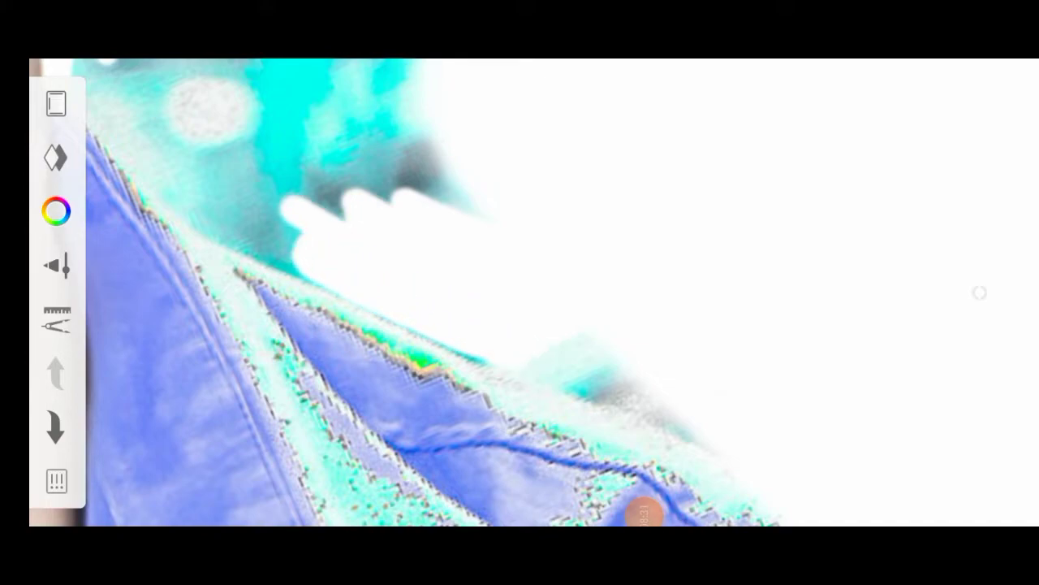
# Erase the background along the shirt's shoulder edge.
pyautogui.scroll(1, 520, 292)
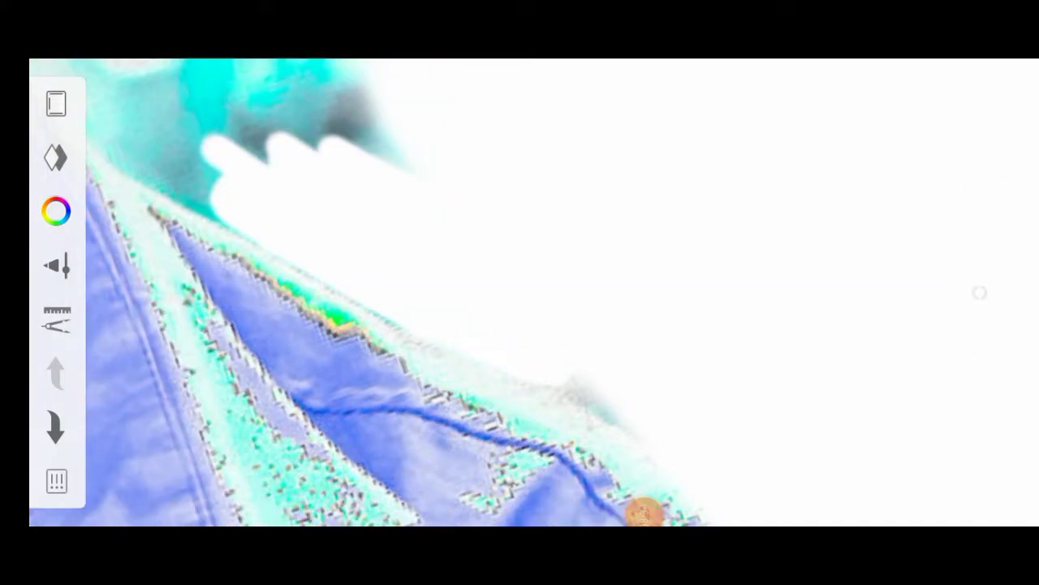
pyautogui.scroll(1, 520, 293)
pyautogui.scroll(-3, 520, 293)
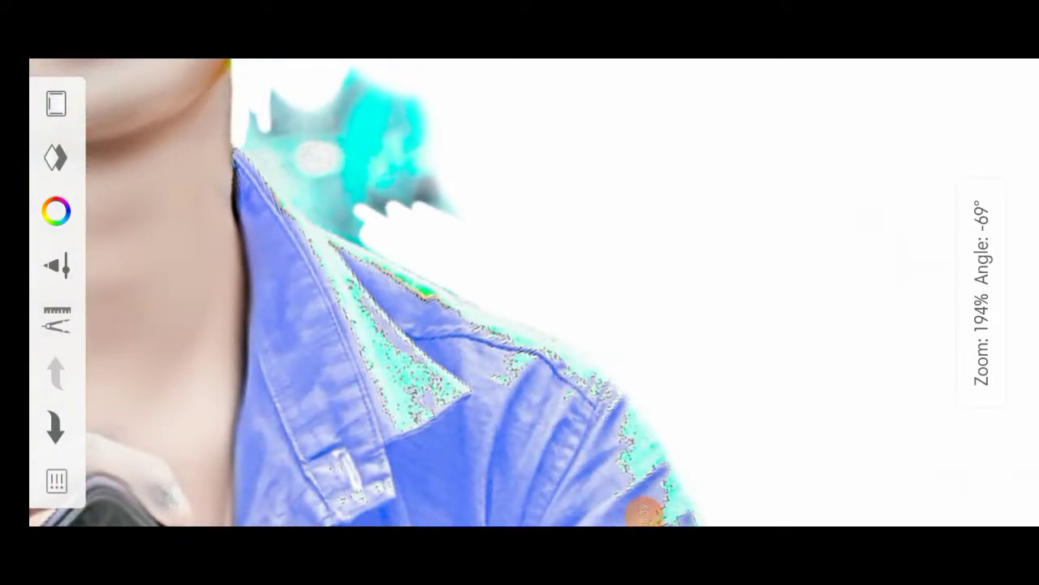
pyautogui.scroll(3, 520, 292)
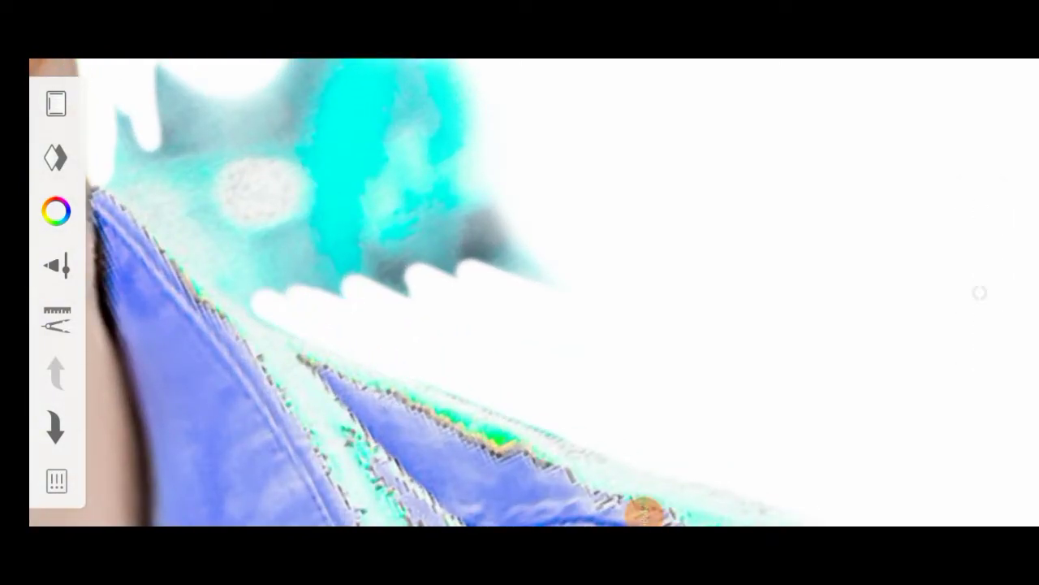
pyautogui.moveTo(424, 489); pyautogui.dragTo(735, 524)
pyautogui.scroll(-2, 520, 292)
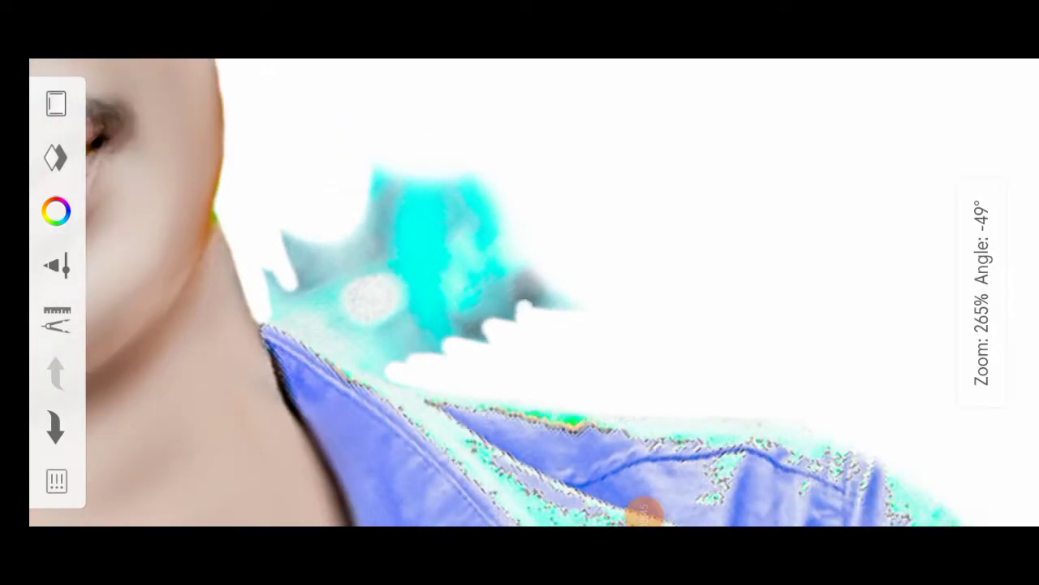
pyautogui.scroll(1, 520, 293)
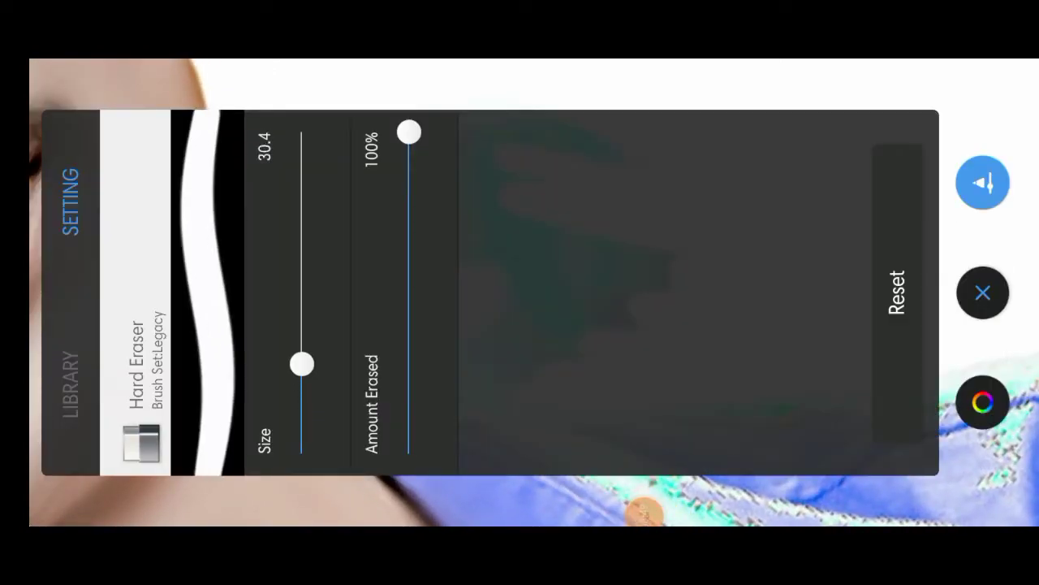
# Erase the cyan background above the shoulder and beside the chin.
pyautogui.moveTo(674, 211)
pyautogui.mouseDown()
pyautogui.moveTo(455, 130)
pyautogui.moveTo(650, 268)
pyautogui.moveTo(349, 341)
pyautogui.mouseUp()
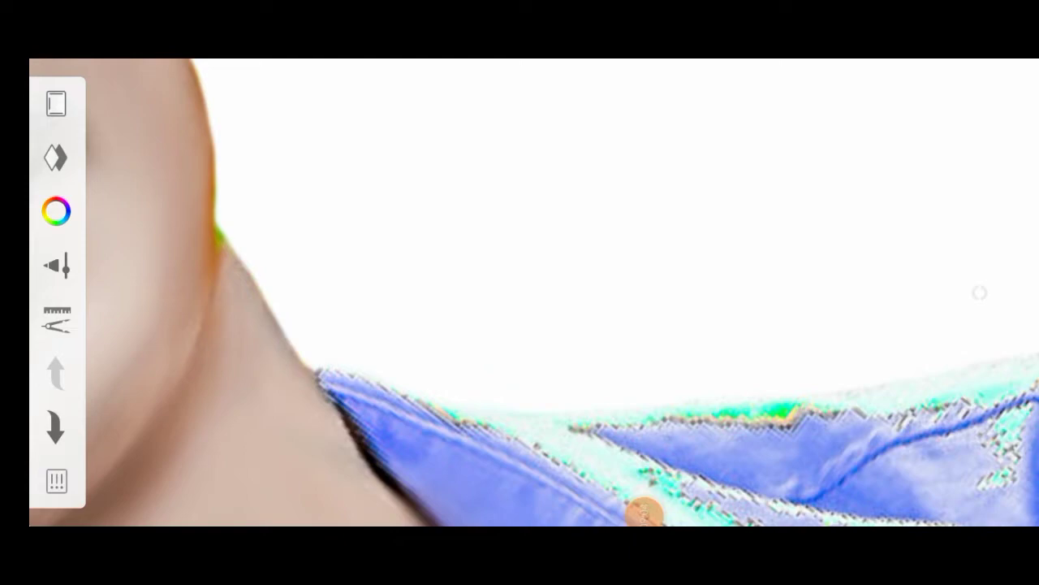
pyautogui.scroll(-2, 519, 292)
pyautogui.moveTo(292, 260); pyautogui.dragTo(390, 305)
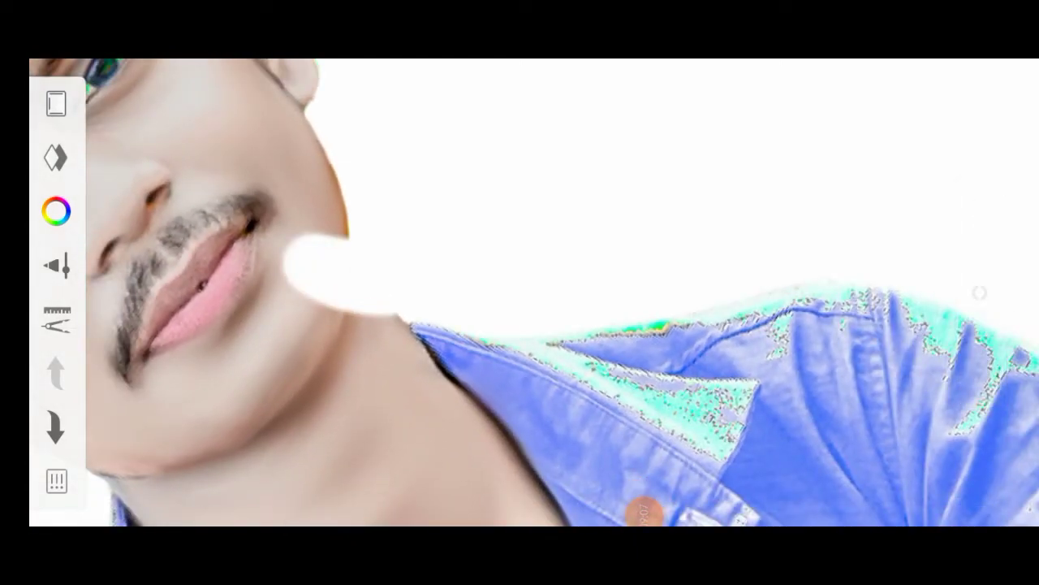
pyautogui.click(980, 292)
# Erase the grey rocks behind the boy and above the scarf.
pyautogui.scroll(-3, 520, 292)
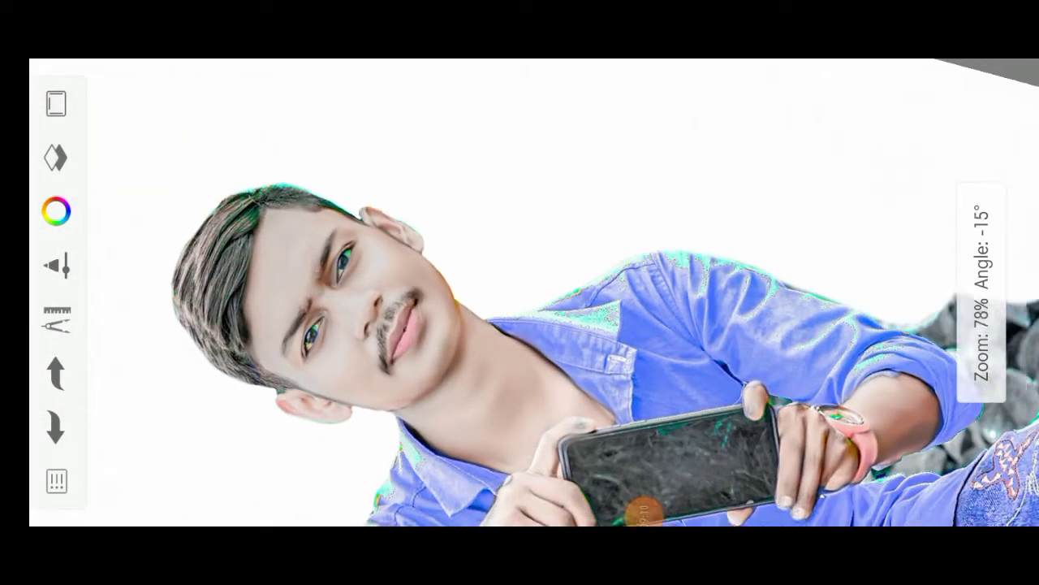
pyautogui.scroll(-2, 520, 292)
pyautogui.scroll(-1, 520, 292)
pyautogui.scroll(-1, 520, 292)
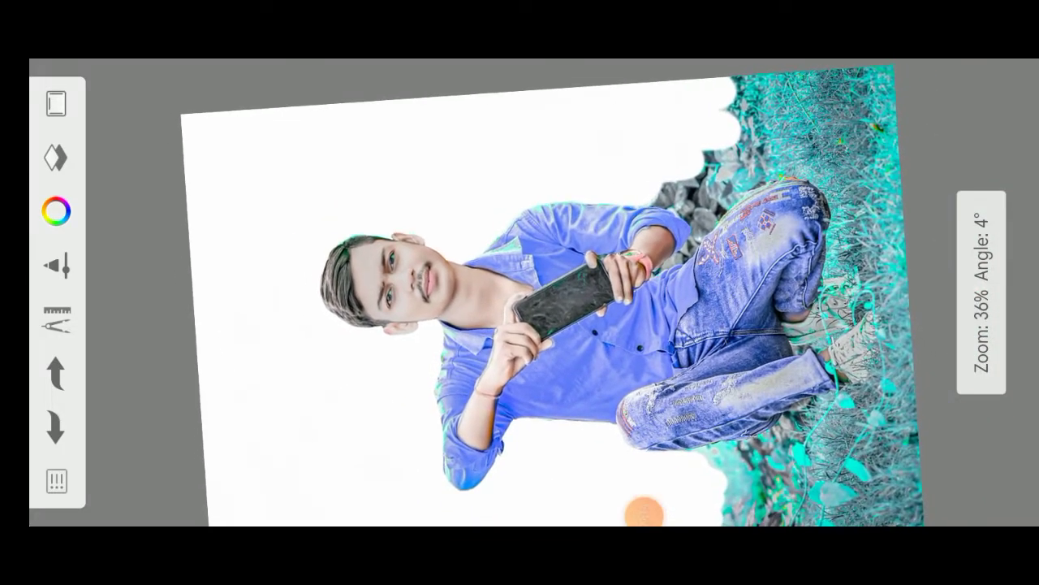
pyautogui.scroll(1, 520, 292)
pyautogui.scroll(3, 519, 292)
pyautogui.scroll(1, 520, 293)
pyautogui.moveTo(812, 243)
pyautogui.mouseDown()
pyautogui.moveTo(609, 268)
pyautogui.moveTo(487, 333)
pyautogui.mouseUp()
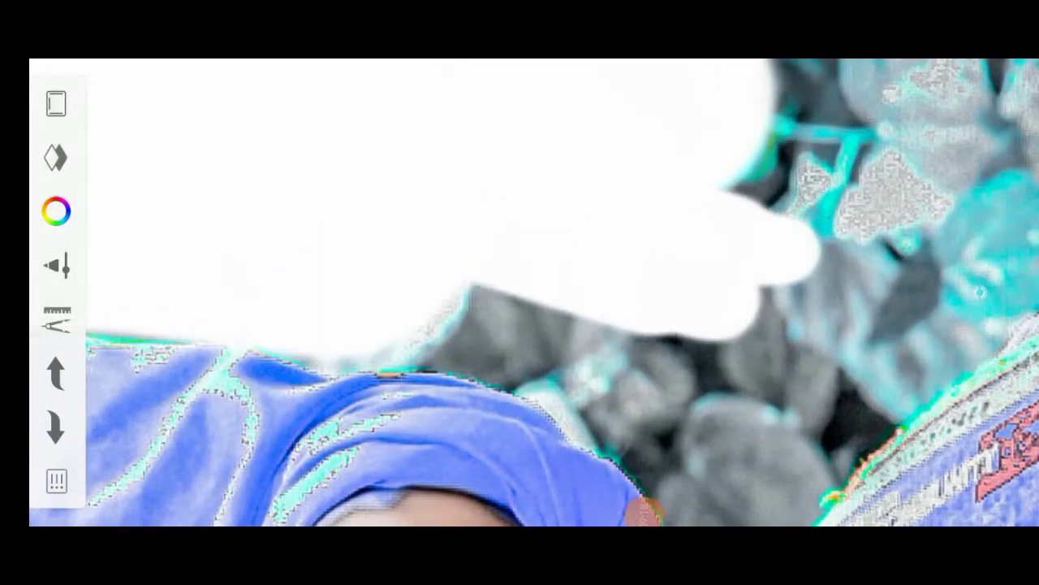
pyautogui.scroll(2, 519, 292)
pyautogui.moveTo(687, 308)
pyautogui.mouseDown()
pyautogui.moveTo(369, 382)
pyautogui.moveTo(686, 414)
pyautogui.mouseUp()
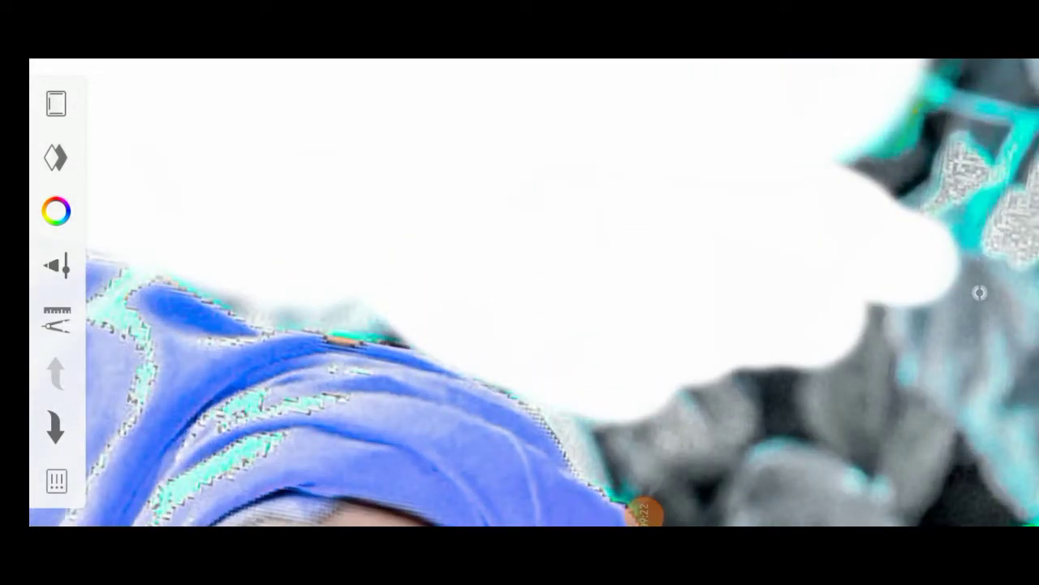
# Extend the erased area down over the rocks between the arm and knee.
pyautogui.scroll(1, 520, 292)
pyautogui.scroll(1, 520, 292)
pyautogui.scroll(1, 519, 292)
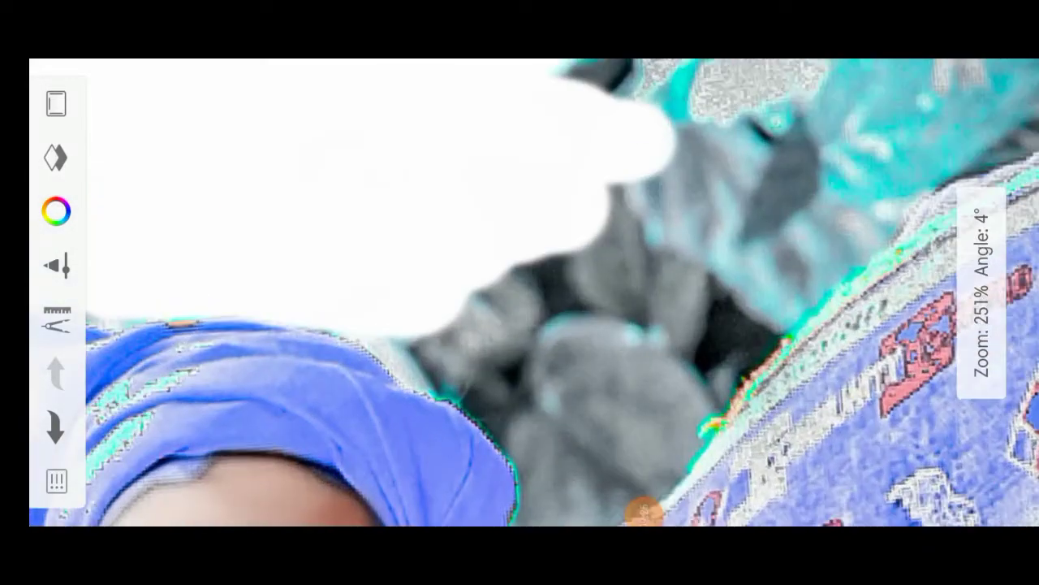
pyautogui.moveTo(561, 284); pyautogui.dragTo(536, 381)
pyautogui.scroll(-2, 520, 293)
pyautogui.scroll(-1, 519, 293)
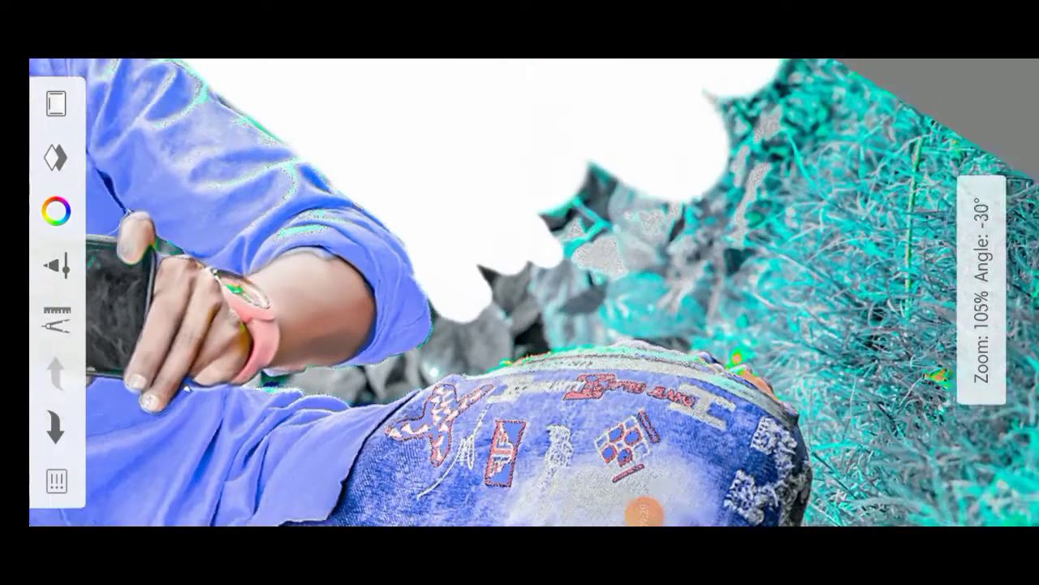
pyautogui.scroll(2, 520, 292)
pyautogui.moveTo(455, 243); pyautogui.dragTo(666, 381)
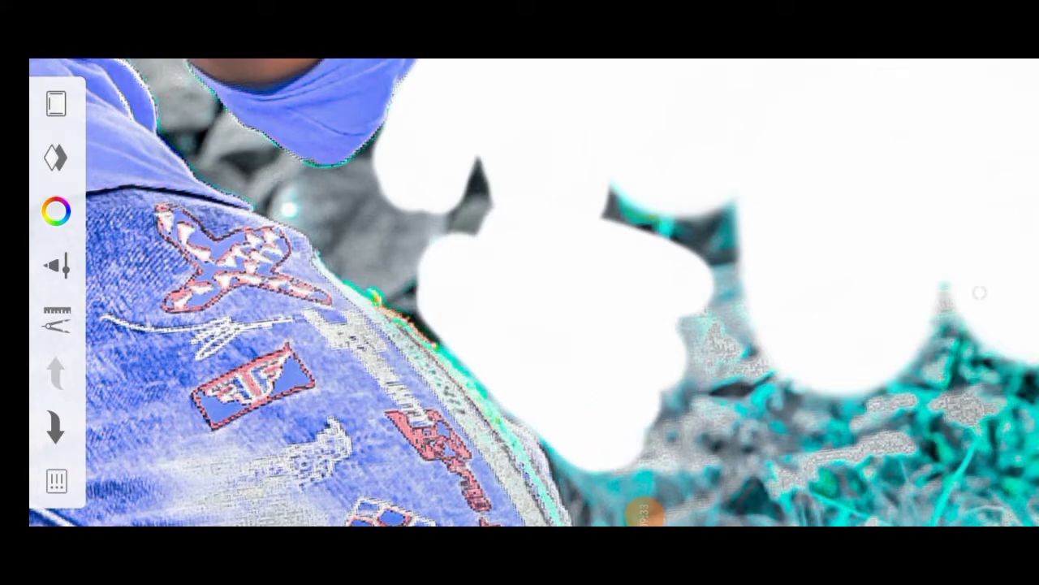
# Erase the background beside the knee and the grey rocks next to the jeans.
pyautogui.scroll(-1, 520, 292)
pyautogui.moveTo(569, 293); pyautogui.dragTo(674, 382)
pyautogui.scroll(-1, 520, 292)
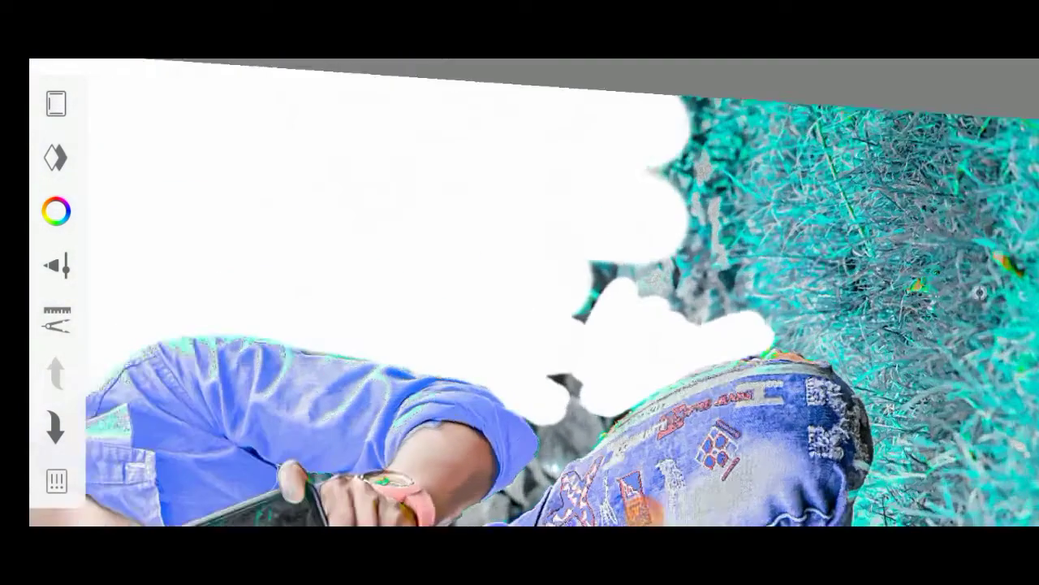
pyautogui.scroll(1, 520, 292)
pyautogui.moveTo(504, 244)
pyautogui.mouseDown()
pyautogui.moveTo(544, 324)
pyautogui.moveTo(568, 325)
pyautogui.mouseUp()
pyautogui.scroll(1, 520, 293)
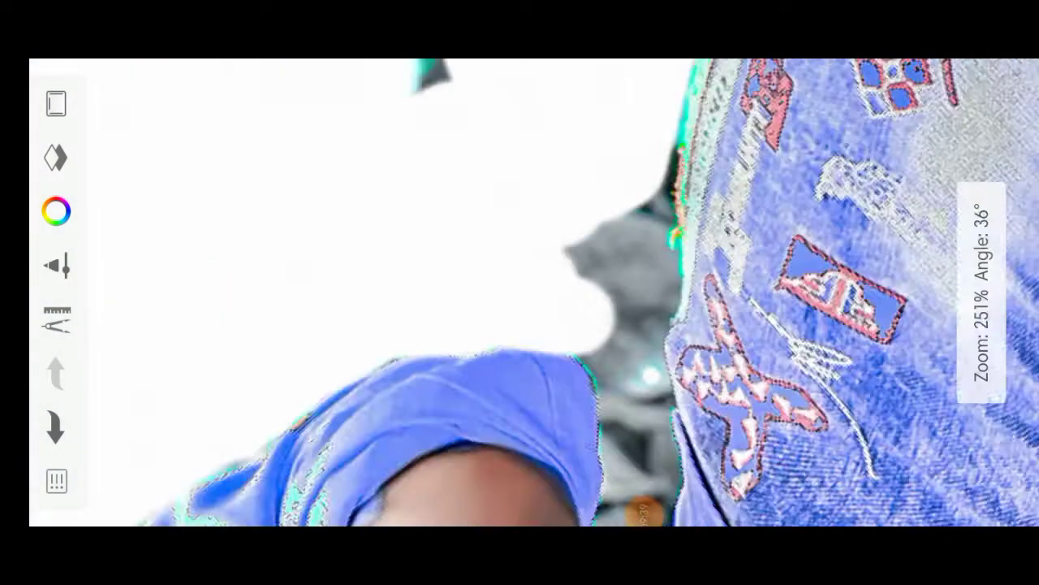
pyautogui.scroll(-1, 519, 293)
pyautogui.scroll(-2, 520, 293)
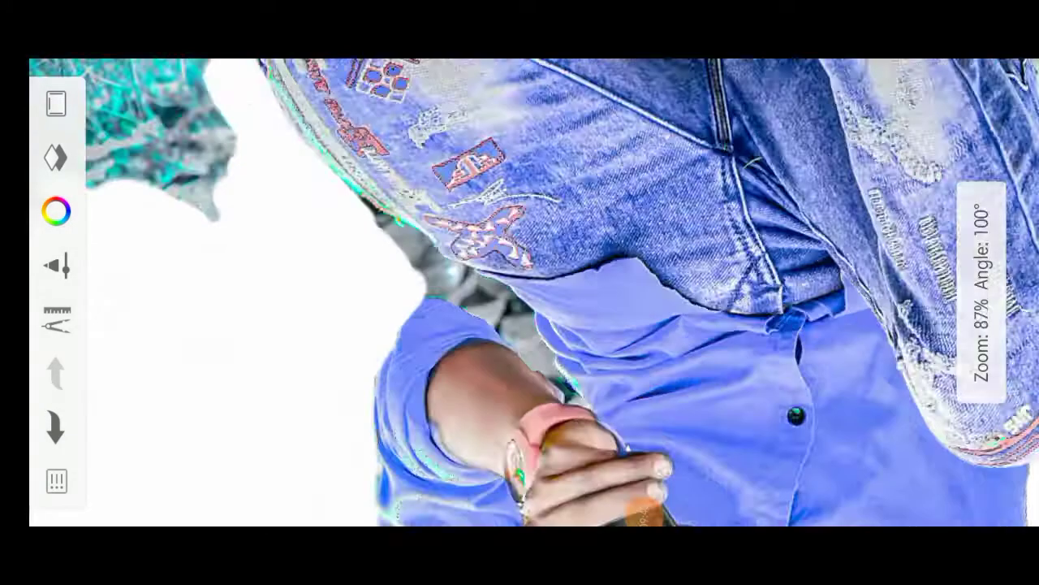
pyautogui.scroll(3, 519, 292)
# Shrink the Hard Eraser, then erase the grey gap between scarf and jeans along the fabric edge.
pyautogui.click(56, 266)
pyautogui.moveTo(301, 364); pyautogui.dragTo(302, 441)
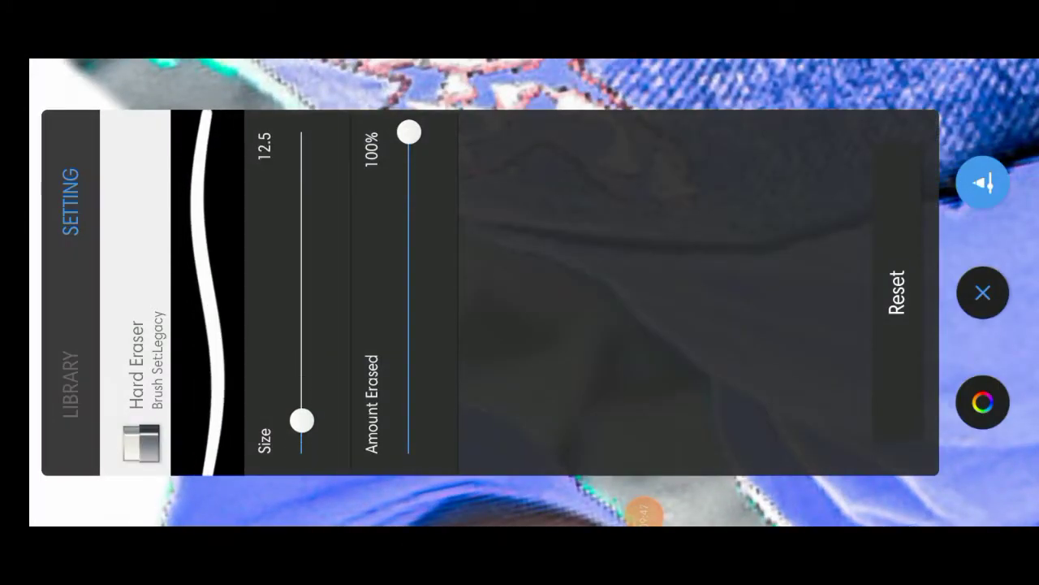
pyautogui.click(982, 292)
pyautogui.scroll(2, 520, 292)
pyautogui.moveTo(309, 219); pyautogui.dragTo(618, 349)
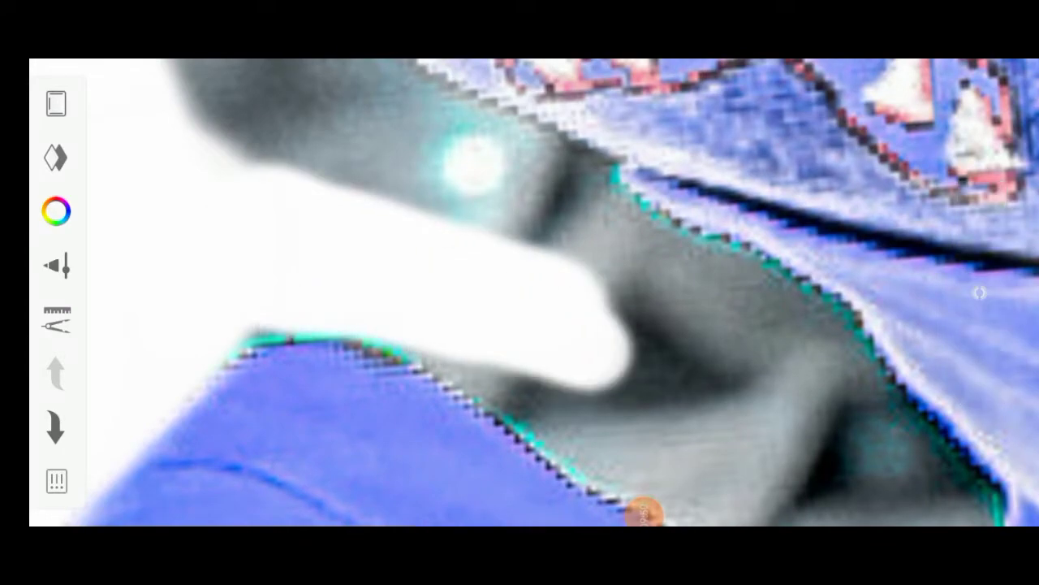
pyautogui.scroll(2, 520, 293)
pyautogui.moveTo(487, 268); pyautogui.dragTo(633, 357)
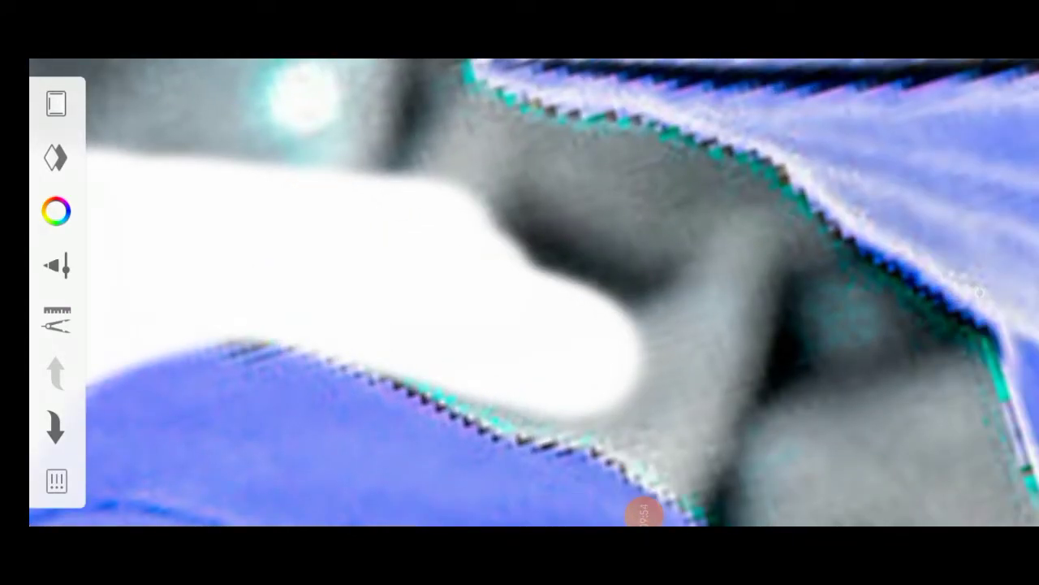
# Zoom in and erase the remaining narrow grey gap near the scarf edge.
pyautogui.scroll(1, 519, 292)
pyautogui.scroll(2, 520, 292)
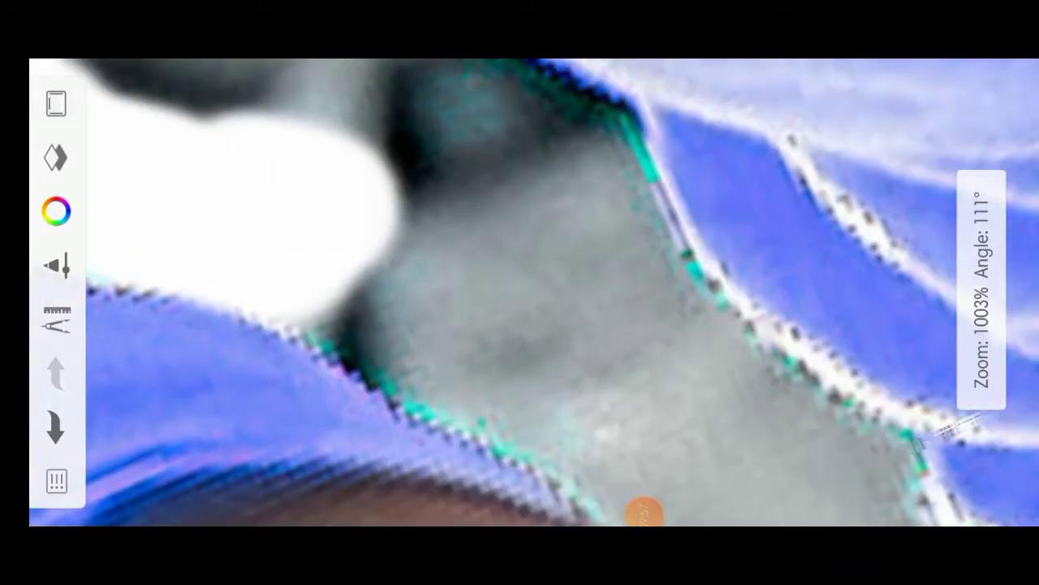
pyautogui.scroll(1, 520, 292)
pyautogui.moveTo(579, 325); pyautogui.dragTo(638, 406)
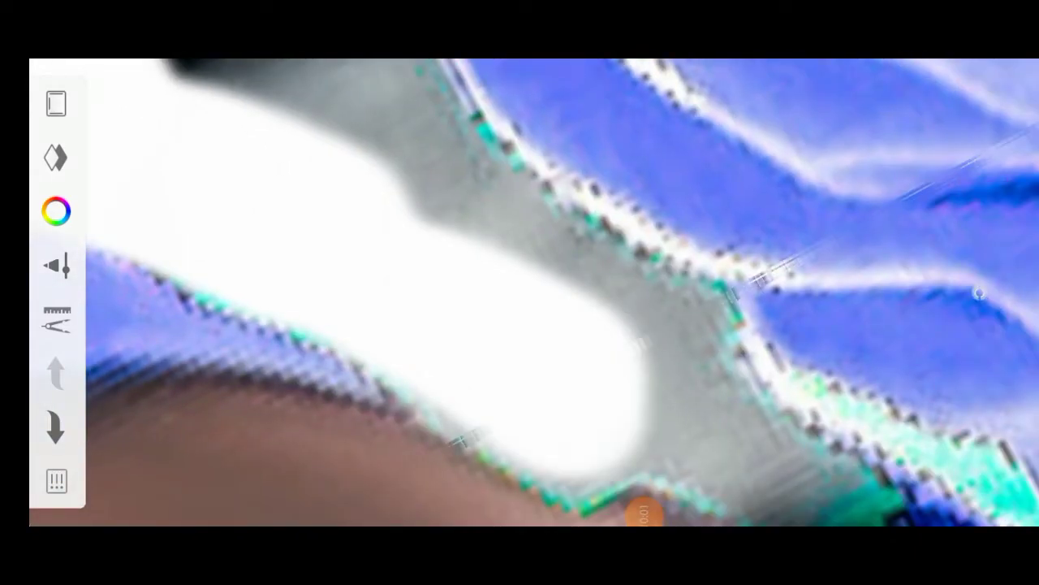
pyautogui.scroll(-1, 519, 293)
pyautogui.moveTo(487, 325); pyautogui.dragTo(552, 358)
pyautogui.scroll(-3, 520, 293)
pyautogui.scroll(2, 520, 292)
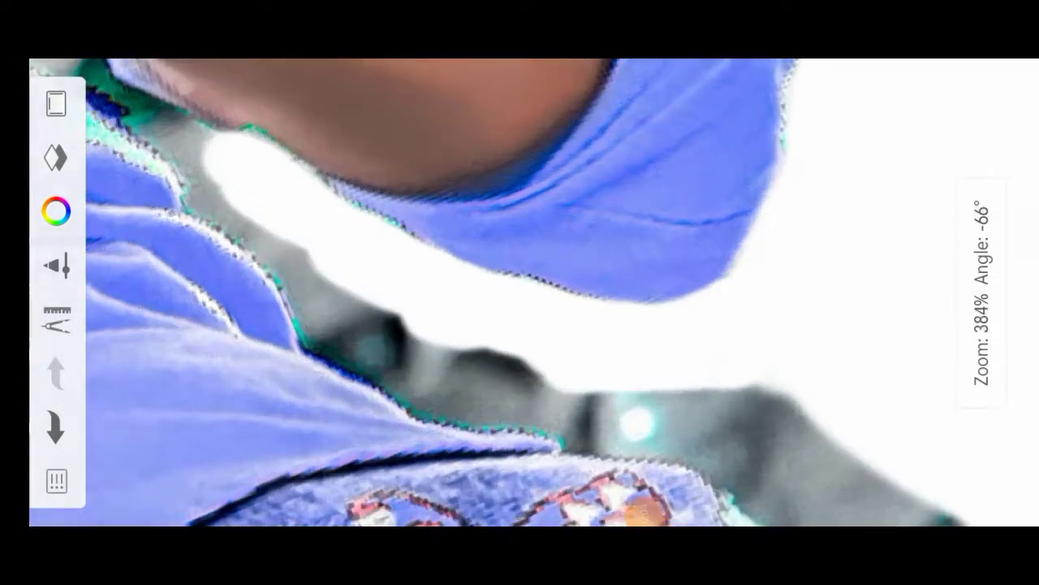
pyautogui.scroll(1, 520, 292)
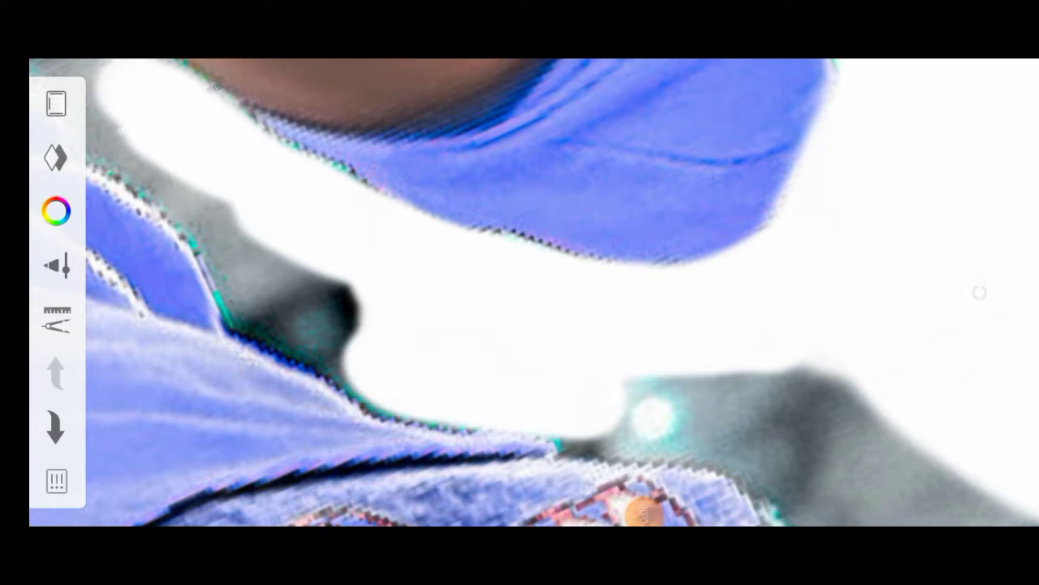
pyautogui.scroll(1, 519, 292)
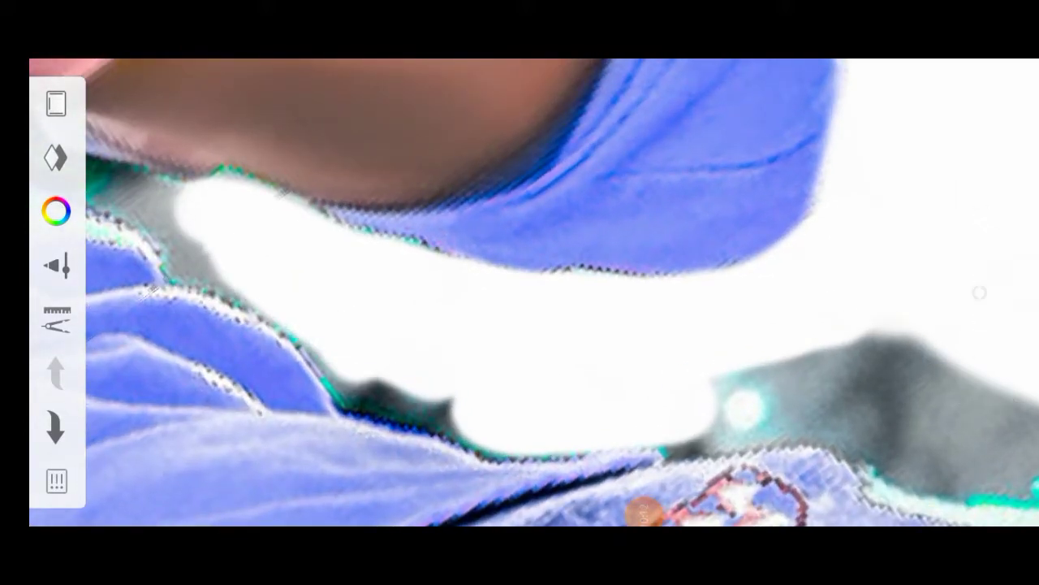
pyautogui.scroll(2, 519, 293)
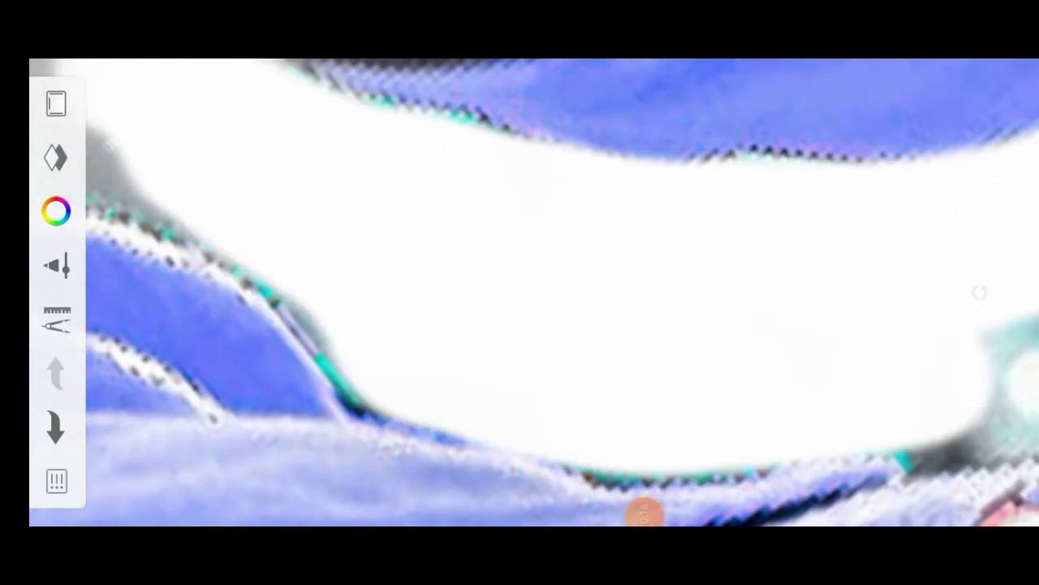
pyautogui.scroll(1, 520, 292)
pyautogui.scroll(-1, 520, 292)
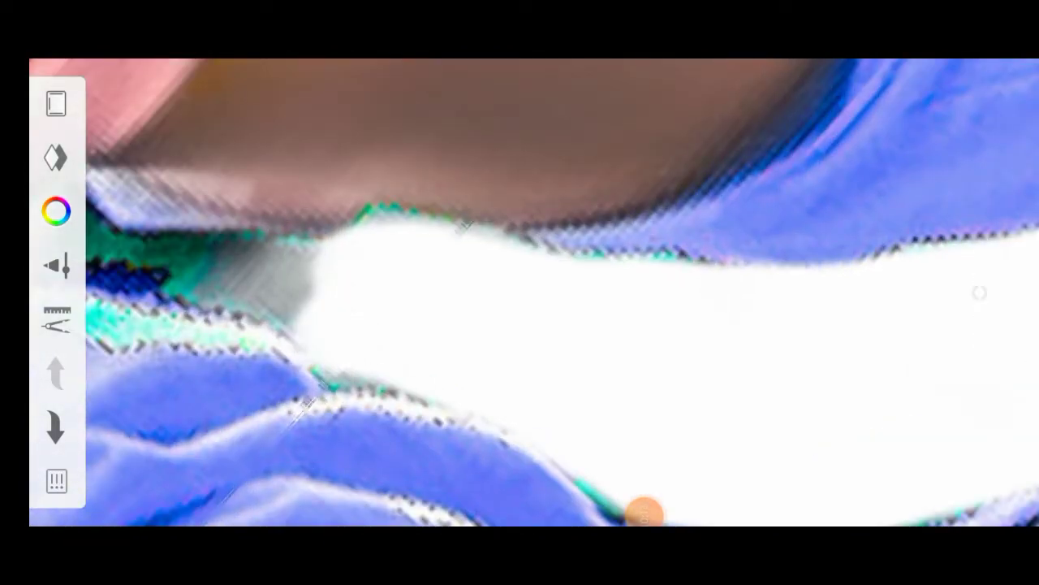
pyautogui.scroll(-5, 520, 293)
pyautogui.scroll(-2, 520, 292)
pyautogui.scroll(3, 520, 292)
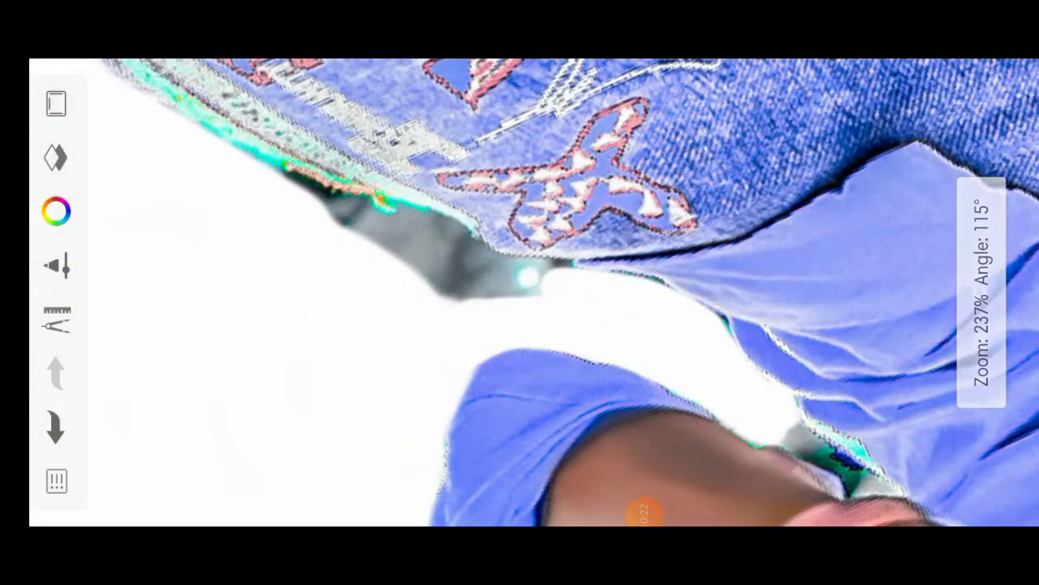
pyautogui.scroll(-2, 520, 292)
pyautogui.scroll(5, 519, 292)
pyautogui.scroll(5, 519, 293)
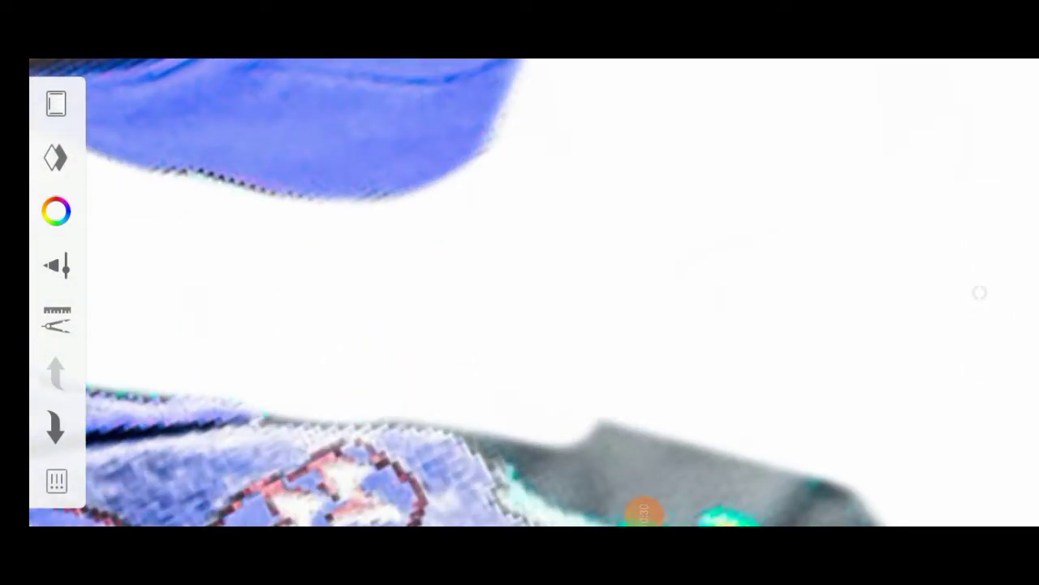
pyautogui.scroll(-2, 519, 293)
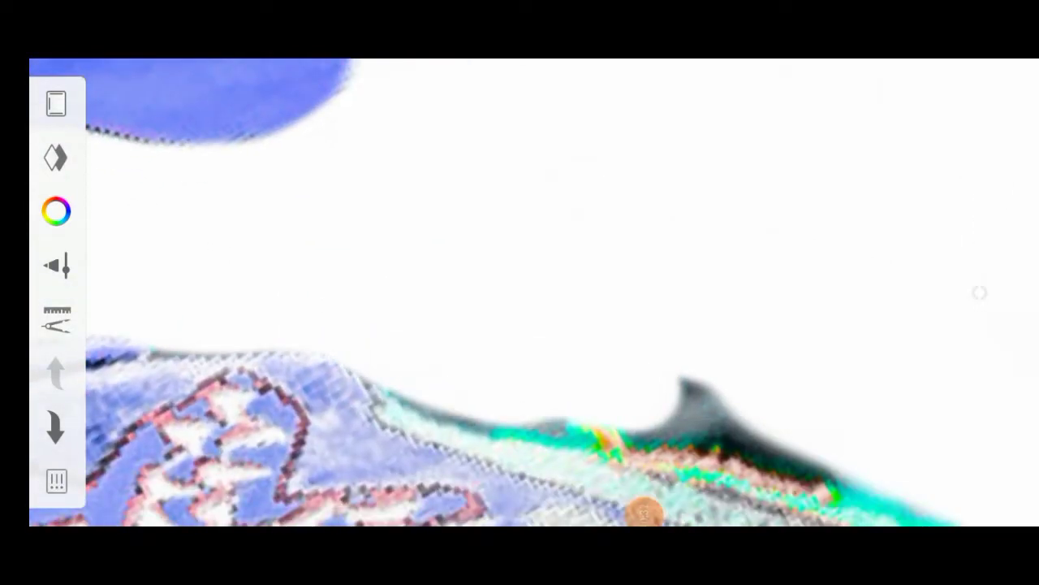
pyautogui.scroll(1, 520, 292)
pyautogui.scroll(1, 519, 292)
pyautogui.scroll(1, 520, 292)
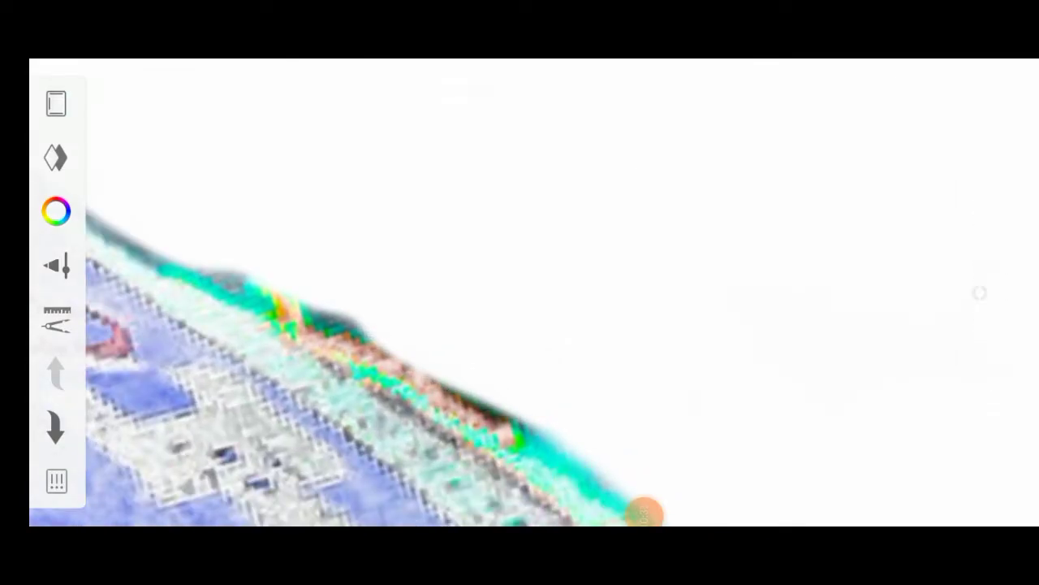
pyautogui.scroll(-1, 520, 292)
pyautogui.scroll(-3, 519, 293)
pyautogui.scroll(-3, 519, 293)
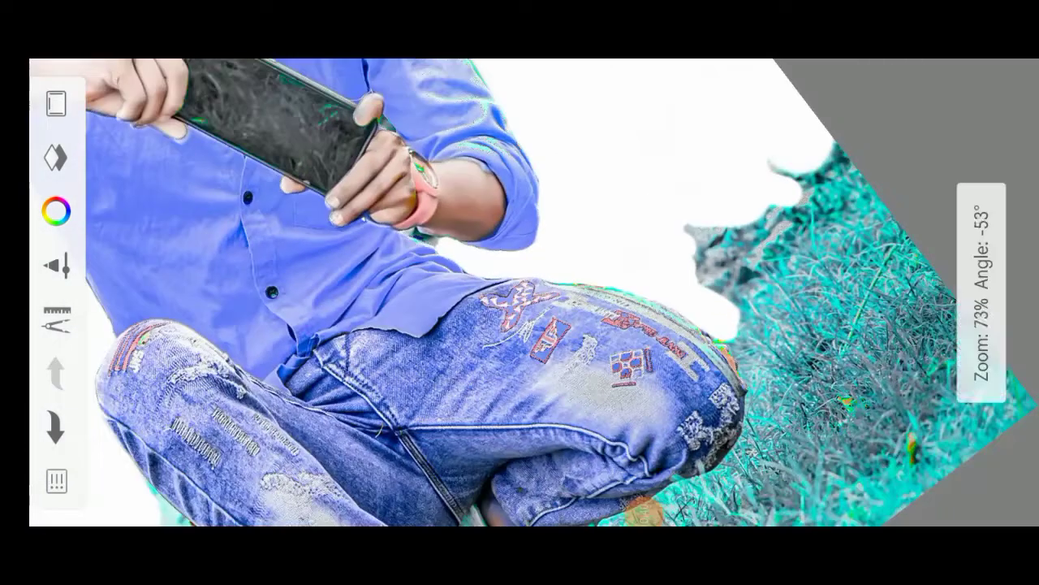
pyautogui.scroll(-2, 520, 292)
pyautogui.scroll(3, 520, 293)
pyautogui.scroll(5, 520, 292)
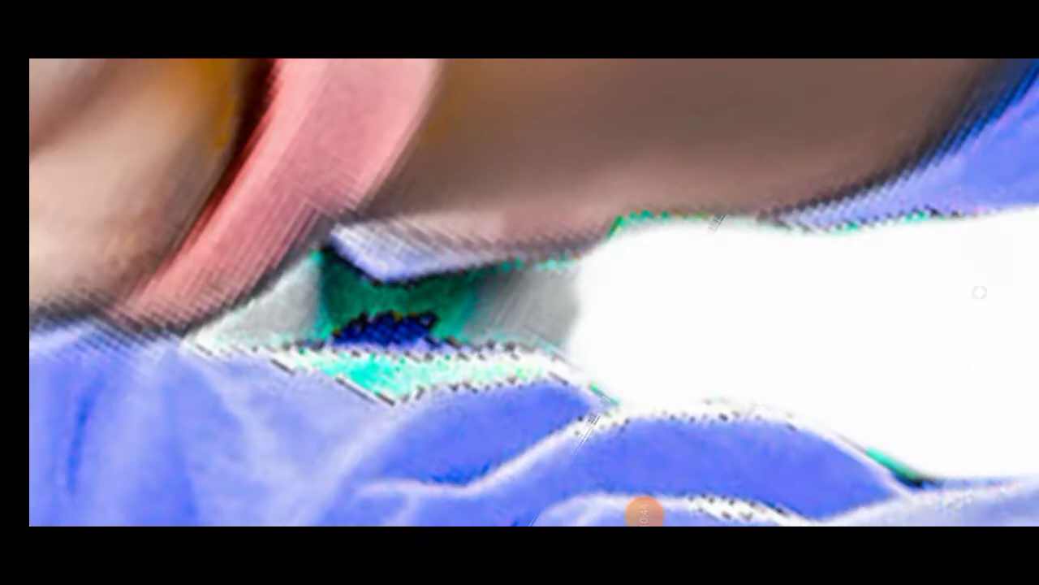
# Erase the background beside the boy's wrist with the size 9.0 Hard Eraser.
pyautogui.click(983, 184)
pyautogui.click(982, 292)
pyautogui.scroll(-3, 520, 293)
pyautogui.moveTo(642, 244); pyautogui.dragTo(439, 341)
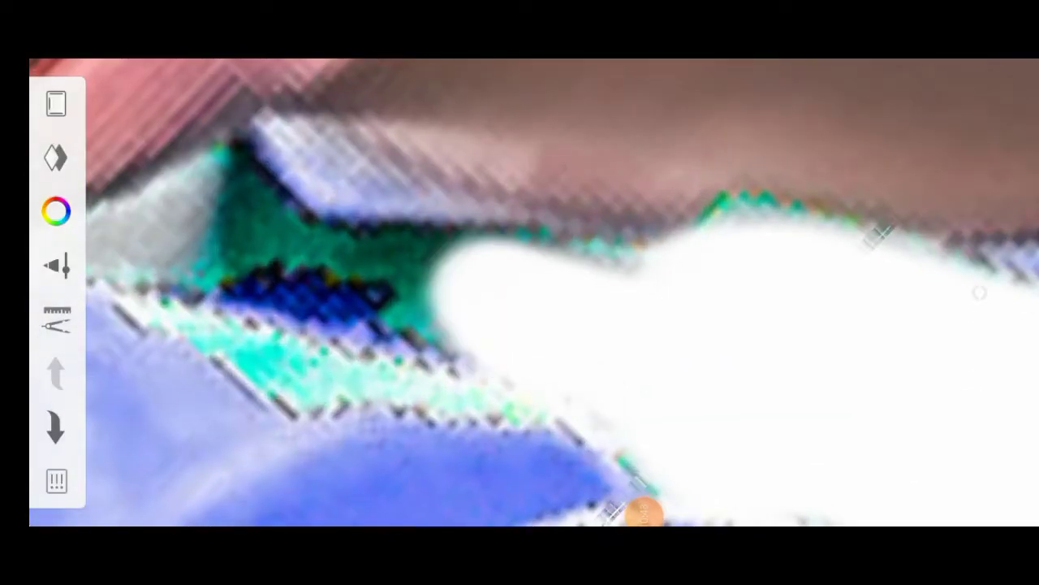
pyautogui.scroll(2, 520, 292)
pyautogui.scroll(3, 520, 293)
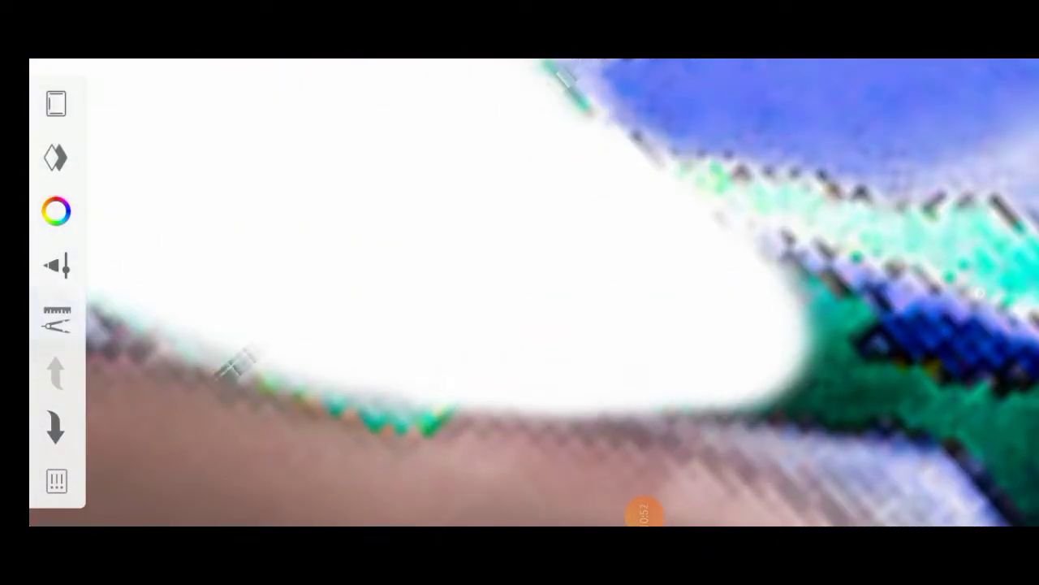
pyautogui.scroll(3, 520, 292)
pyautogui.scroll(2, 519, 292)
pyautogui.scroll(1, 520, 292)
# Reduce the Hard Eraser to size 7.3 and erase the leftover background between arm and shirt.
pyautogui.click(983, 183)
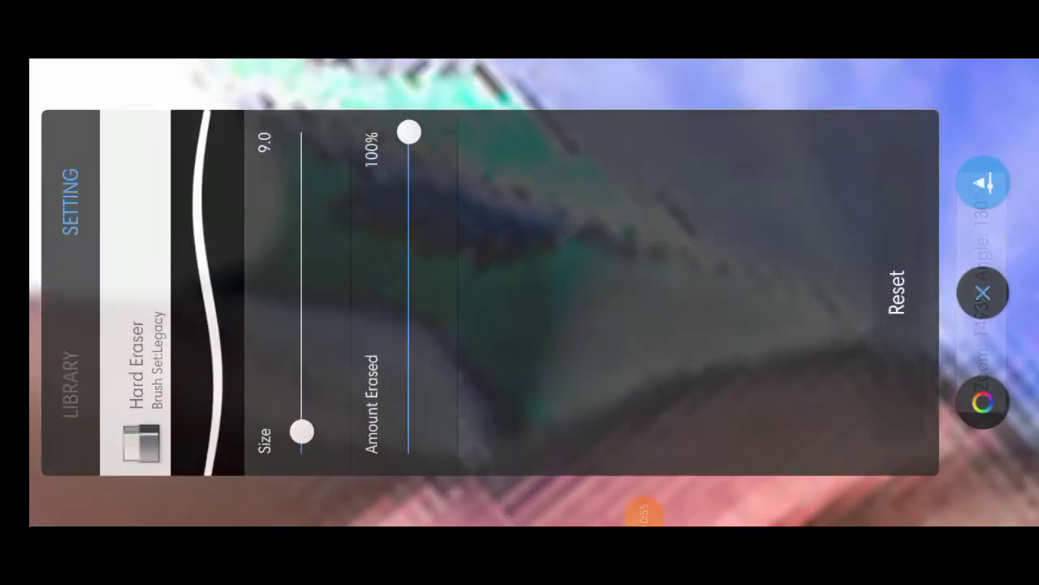
pyautogui.moveTo(301, 432); pyautogui.dragTo(302, 438)
pyautogui.moveTo(455, 276)
pyautogui.mouseDown()
pyautogui.moveTo(487, 281)
pyautogui.moveTo(243, 268)
pyautogui.moveTo(284, 313)
pyautogui.mouseUp()
pyautogui.moveTo(634, 284); pyautogui.dragTo(980, 292)
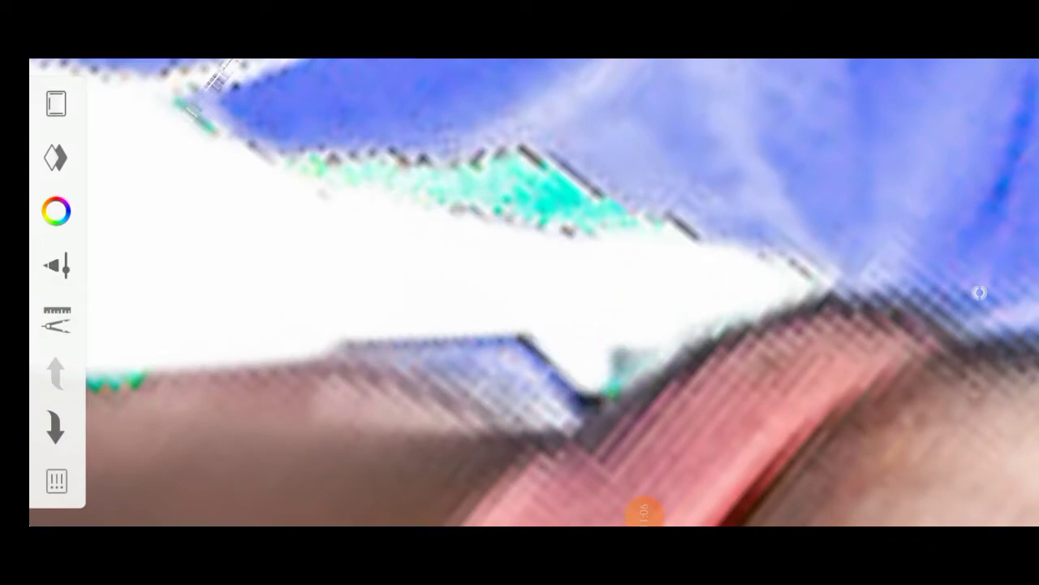
pyautogui.scroll(-3, 520, 292)
pyautogui.scroll(-5, 520, 292)
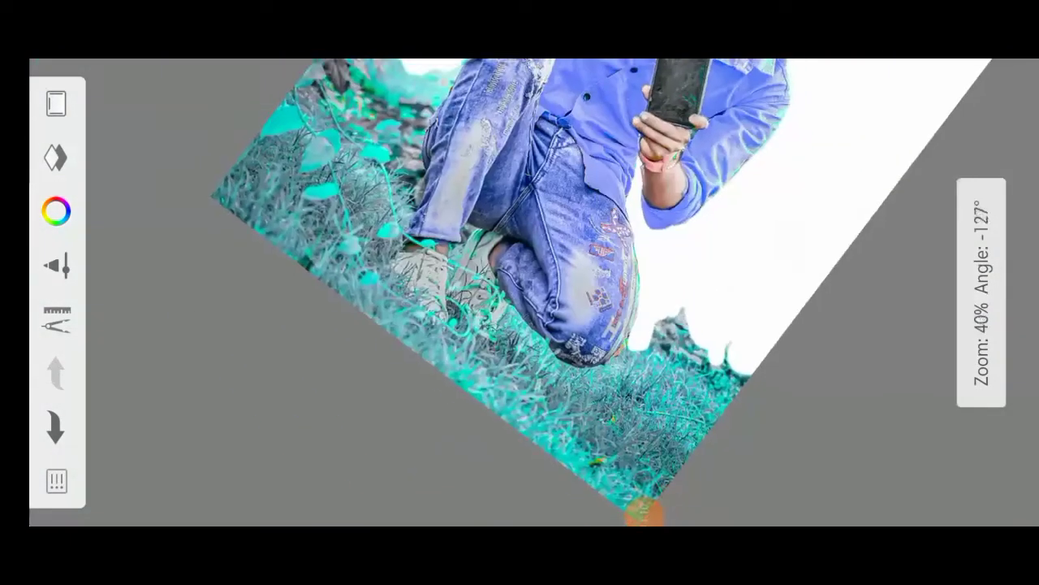
pyautogui.scroll(-2, 520, 292)
pyautogui.scroll(1, 519, 293)
pyautogui.scroll(3, 520, 292)
pyautogui.scroll(4, 520, 292)
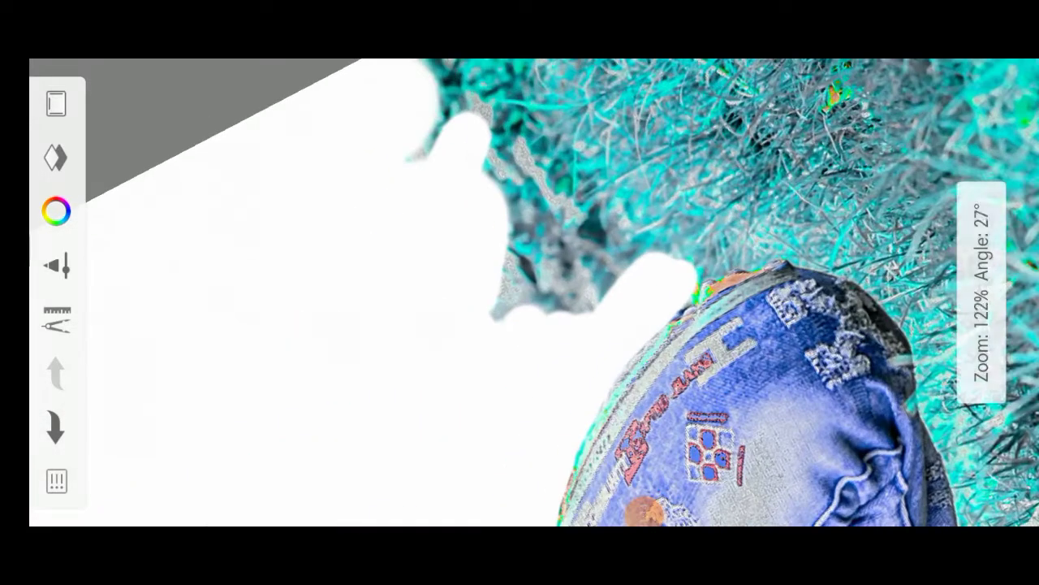
# Enlarge the Hard Eraser to size 34.5 at full erasing strength.
pyautogui.click(56, 265)
pyautogui.moveTo(301, 448); pyautogui.dragTo(302, 350)
pyautogui.moveTo(409, 132)
pyautogui.mouseDown()
pyautogui.moveTo(408, 359)
pyautogui.moveTo(408, 132)
pyautogui.mouseUp()
pyautogui.click(983, 293)
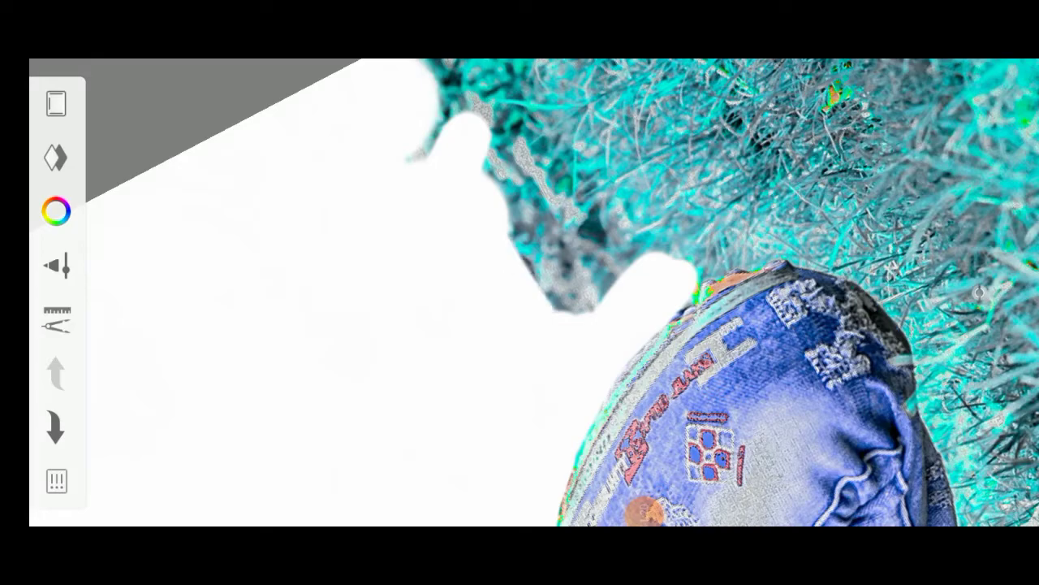
pyautogui.scroll(-5, 520, 293)
pyautogui.scroll(-1, 520, 292)
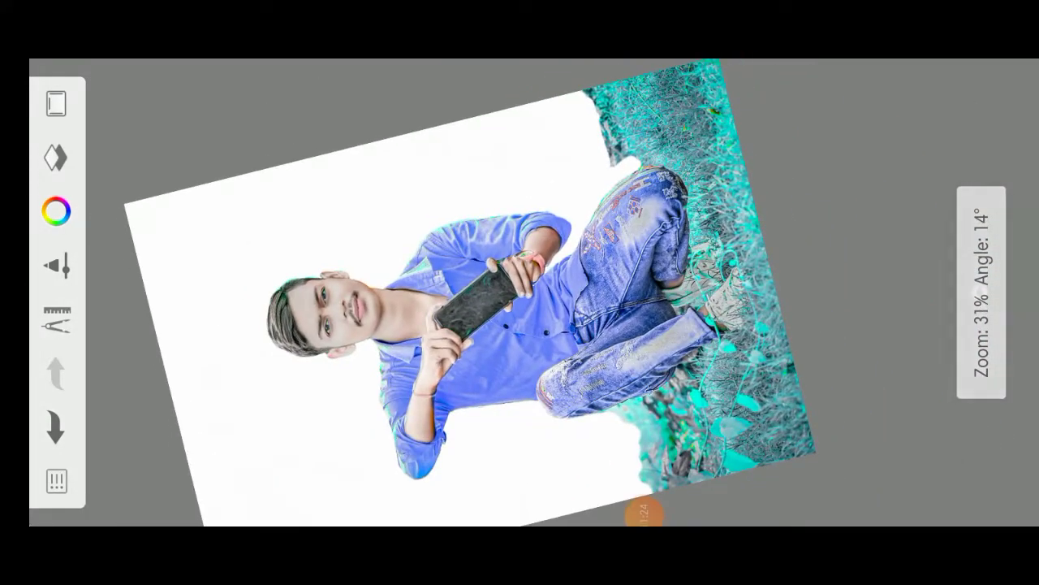
pyautogui.scroll(1, 519, 292)
pyautogui.scroll(3, 520, 293)
# Erase the teal foliage beside the boy's legs and jeans down to the grass line.
pyautogui.moveTo(503, 382)
pyautogui.mouseDown()
pyautogui.moveTo(373, 308)
pyautogui.moveTo(325, 357)
pyautogui.moveTo(293, 422)
pyautogui.mouseUp()
pyautogui.scroll(2, 520, 292)
pyautogui.moveTo(528, 390); pyautogui.dragTo(341, 324)
pyautogui.scroll(-1, 520, 293)
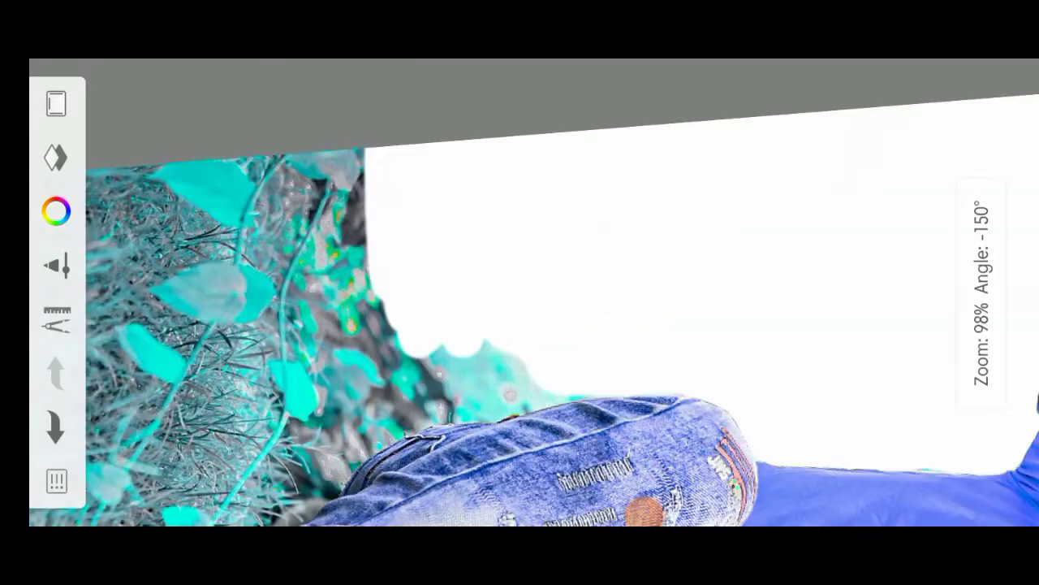
pyautogui.scroll(2, 519, 292)
pyautogui.scroll(2, 520, 293)
pyautogui.moveTo(504, 406); pyautogui.dragTo(325, 268)
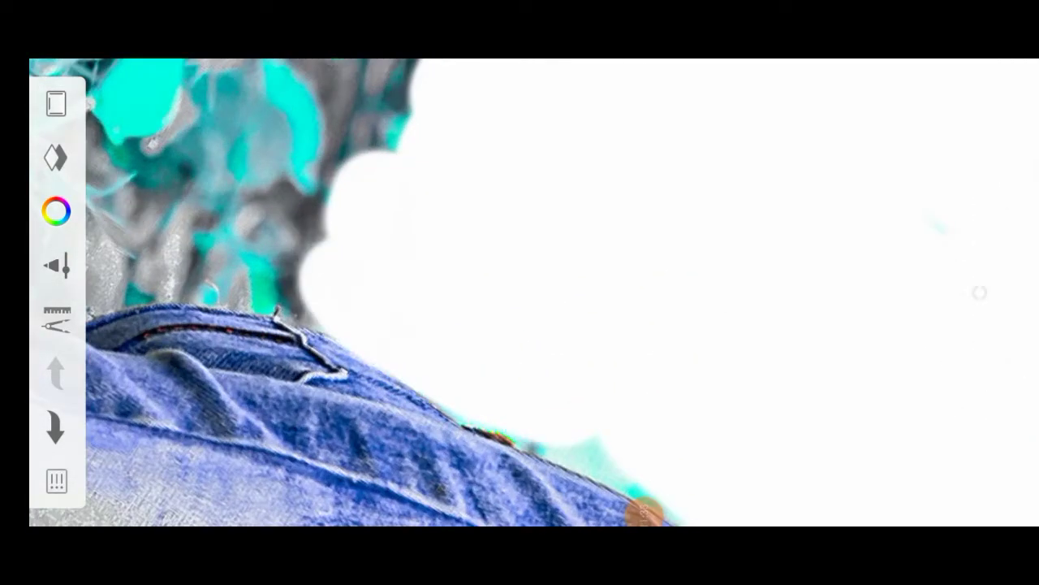
pyautogui.scroll(2, 520, 293)
pyautogui.scroll(-3, 519, 292)
pyautogui.scroll(-3, 519, 293)
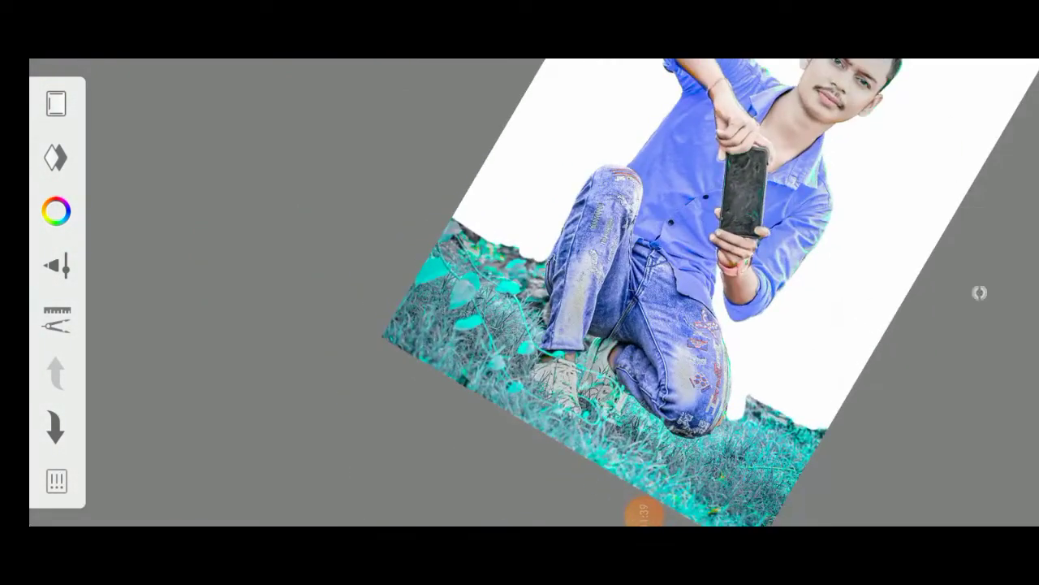
pyautogui.scroll(1, 519, 292)
pyautogui.scroll(-1, 520, 293)
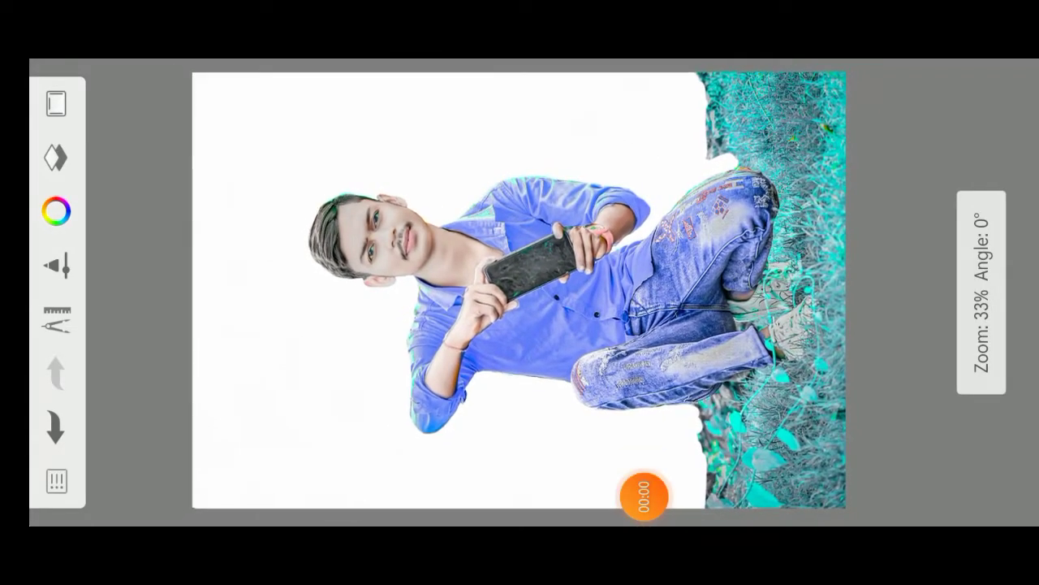
# Set the Hard Eraser's Amount Erased to 37% and Size to 37.8.
pyautogui.click(56, 265)
pyautogui.click(56, 264)
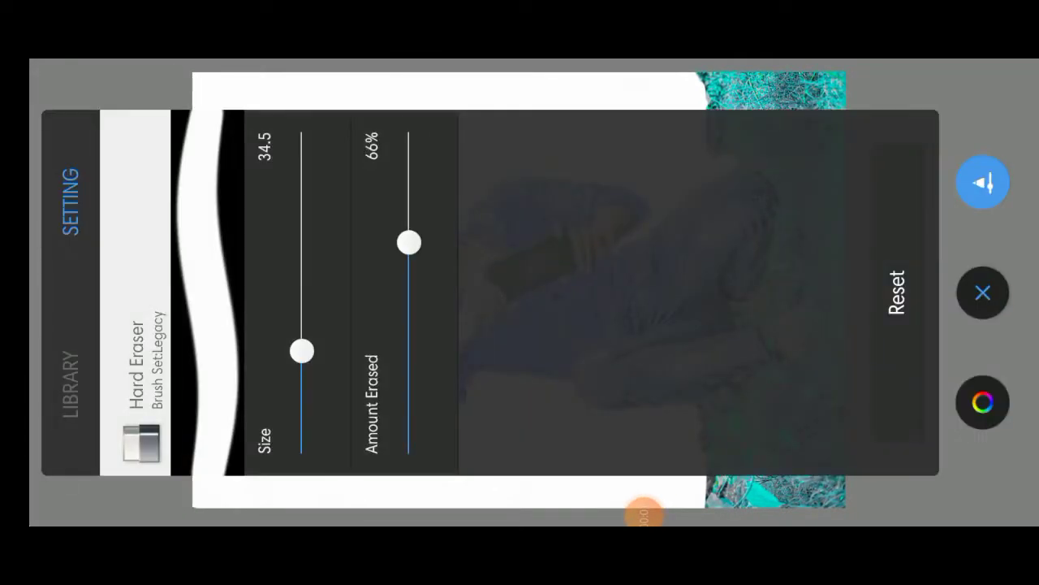
pyautogui.moveTo(409, 242); pyautogui.dragTo(408, 336)
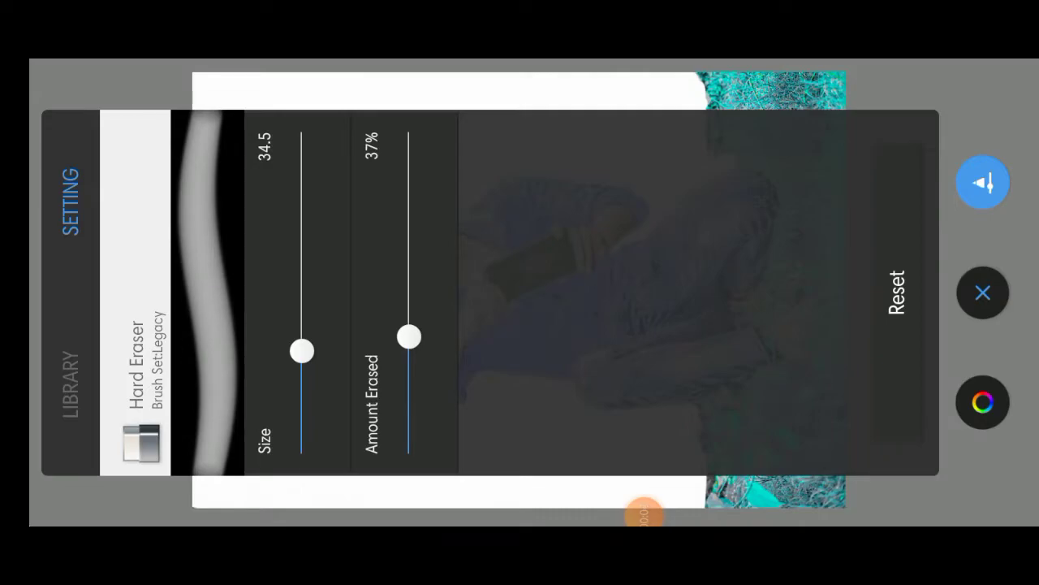
pyautogui.moveTo(301, 408); pyautogui.dragTo(301, 339)
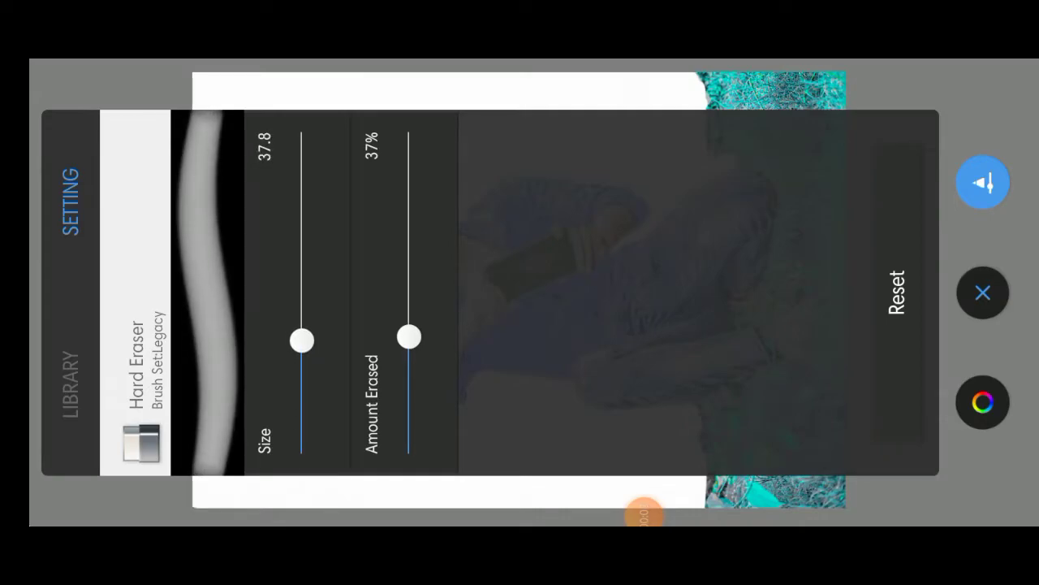
pyautogui.click(983, 292)
# Softly erase the background near the grass edge and beside the jeans.
pyautogui.scroll(2, 520, 292)
pyautogui.scroll(2, 520, 292)
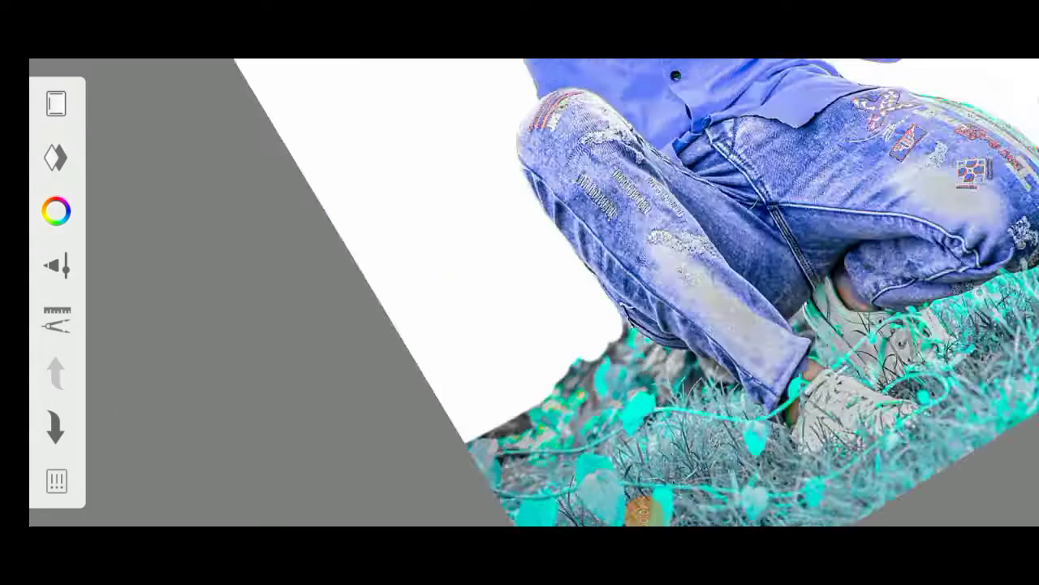
pyautogui.scroll(2, 519, 292)
pyautogui.scroll(1, 519, 292)
pyautogui.scroll(2, 520, 292)
pyautogui.moveTo(568, 357)
pyautogui.mouseDown()
pyautogui.moveTo(325, 211)
pyautogui.moveTo(584, 406)
pyautogui.mouseUp()
pyautogui.moveTo(406, 325)
pyautogui.mouseDown()
pyautogui.moveTo(260, 178)
pyautogui.moveTo(406, 333)
pyautogui.mouseUp()
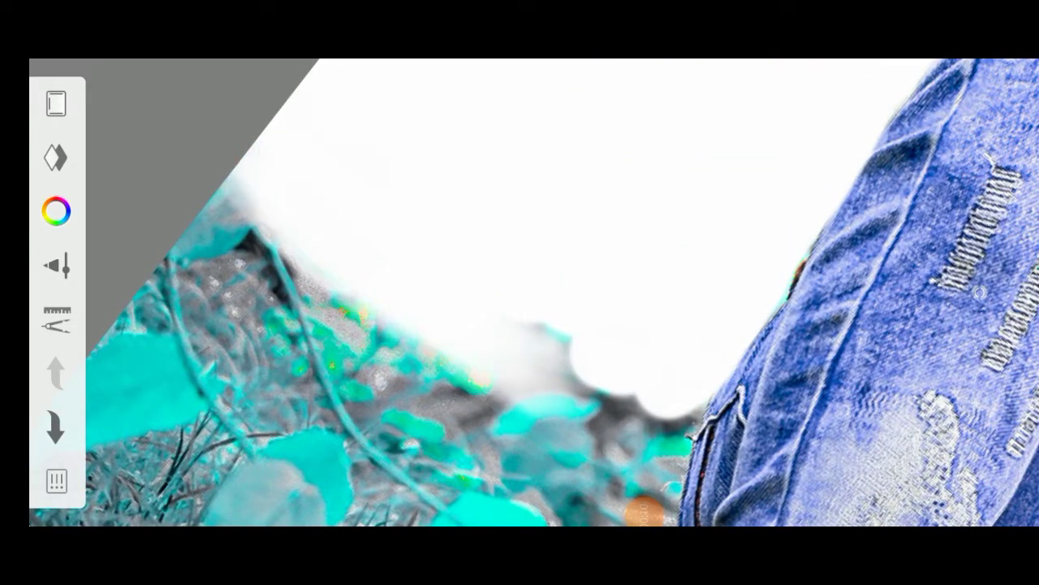
pyautogui.moveTo(625, 382); pyautogui.dragTo(459, 430)
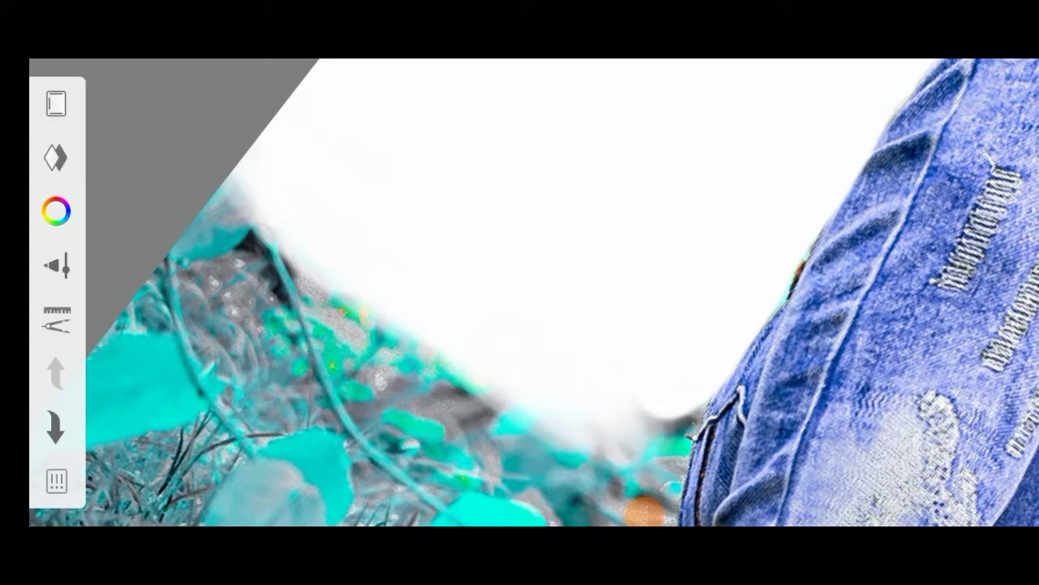
pyautogui.moveTo(519, 293); pyautogui.dragTo(487, 342)
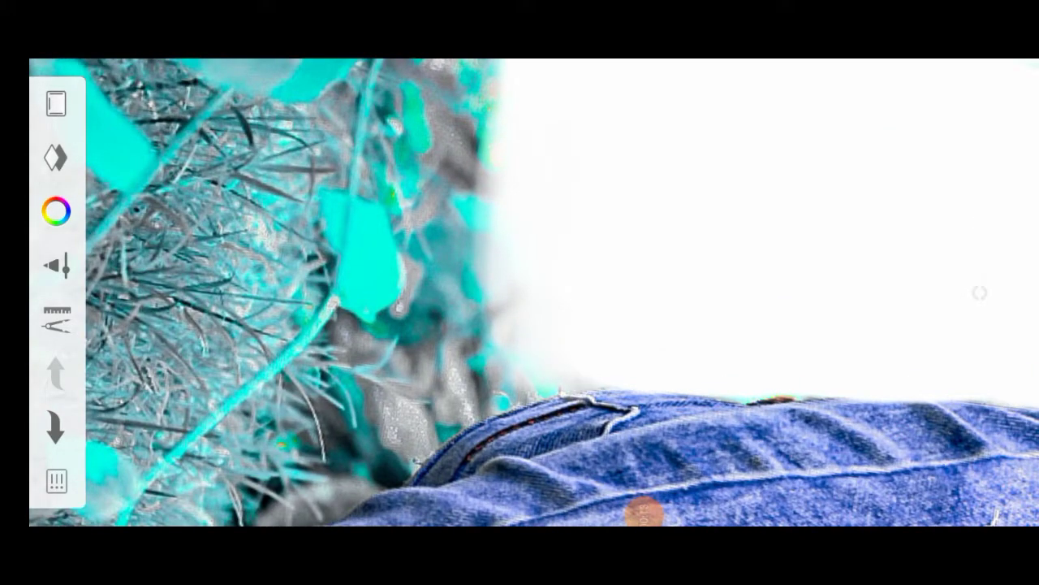
pyautogui.moveTo(520, 292); pyautogui.dragTo(617, 244)
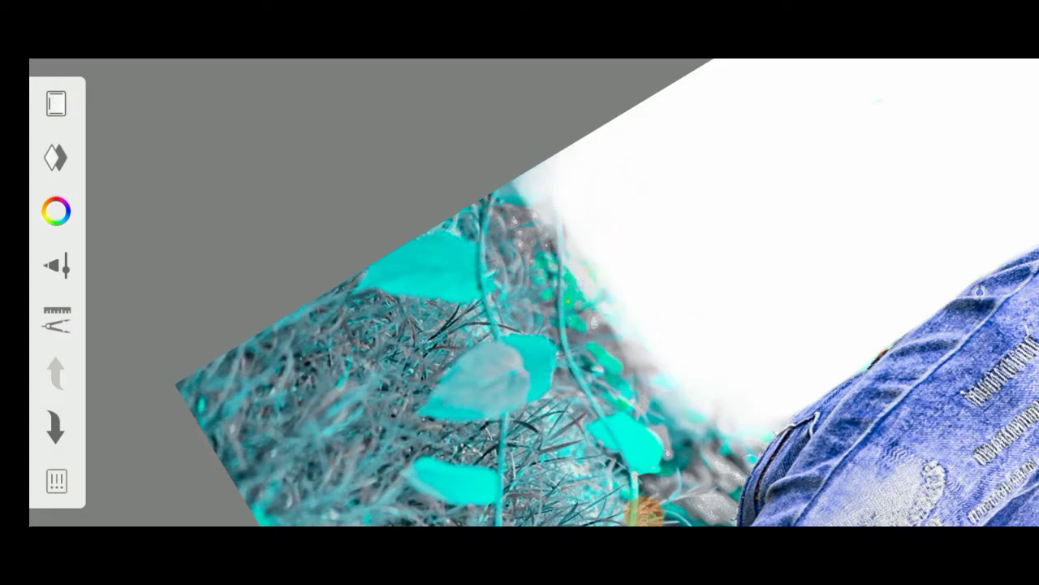
pyautogui.moveTo(520, 293)
pyautogui.mouseDown()
pyautogui.moveTo(588, 258)
pyautogui.moveTo(520, 292)
pyautogui.moveTo(577, 244)
pyautogui.mouseUp()
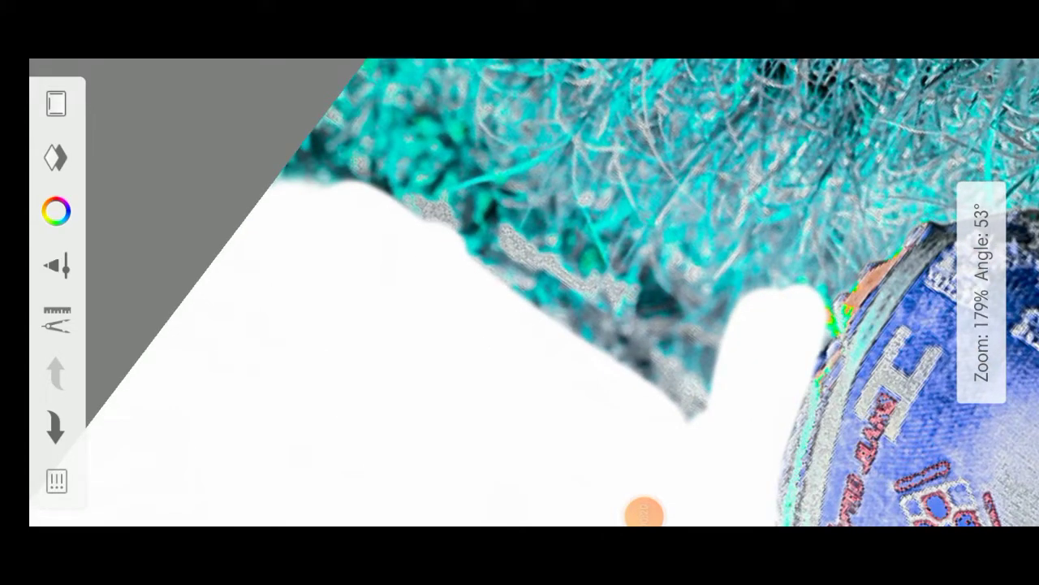
# Fade the grass along the upper white edge behind the boy's knee.
pyautogui.moveTo(666, 341)
pyautogui.mouseDown()
pyautogui.moveTo(430, 163)
pyautogui.moveTo(682, 366)
pyautogui.moveTo(694, 398)
pyautogui.mouseUp()
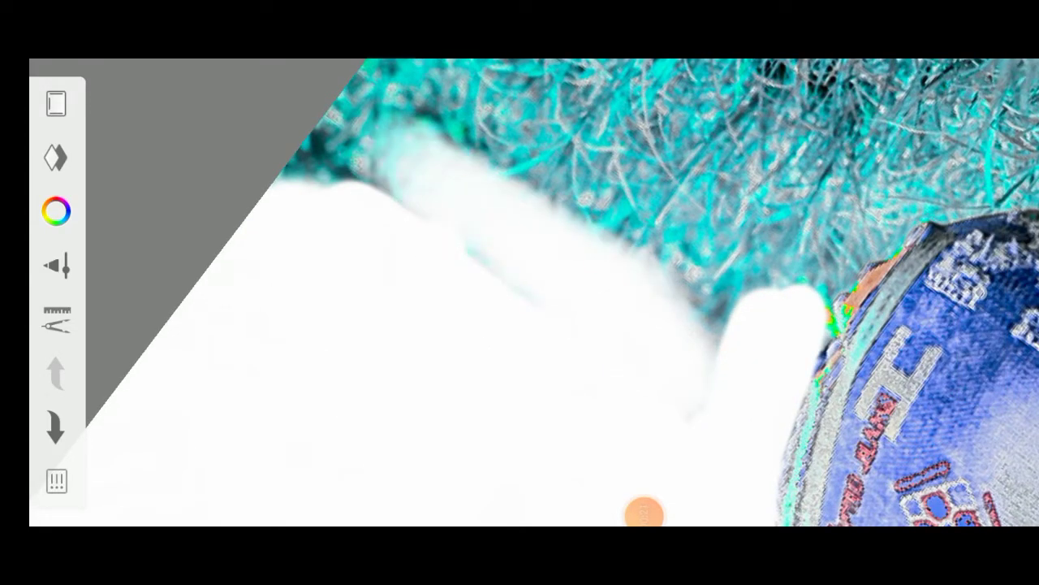
pyautogui.moveTo(715, 309)
pyautogui.mouseDown()
pyautogui.moveTo(382, 98)
pyautogui.moveTo(301, 138)
pyautogui.mouseUp()
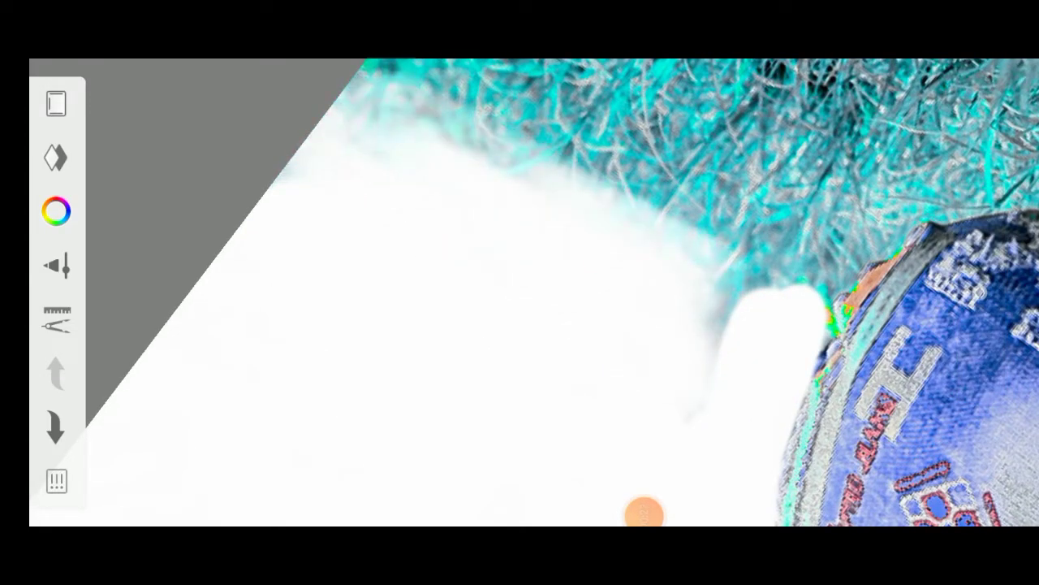
pyautogui.moveTo(722, 312); pyautogui.dragTo(593, 162)
pyautogui.moveTo(731, 288); pyautogui.dragTo(487, 122)
pyautogui.moveTo(561, 158); pyautogui.dragTo(366, 65)
pyautogui.moveTo(731, 268); pyautogui.dragTo(447, 69)
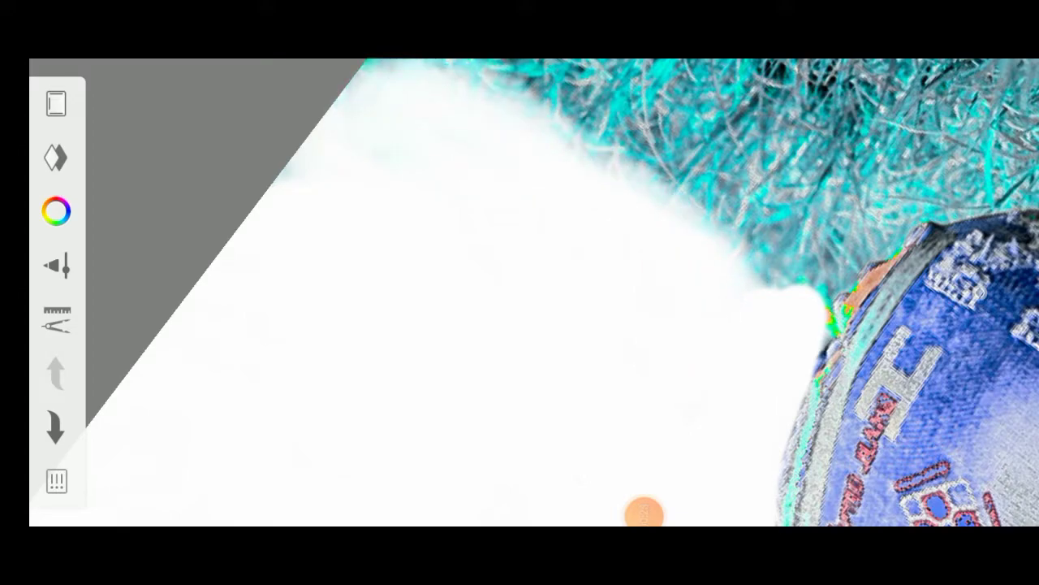
pyautogui.moveTo(644, 513); pyautogui.dragTo(644, 513)
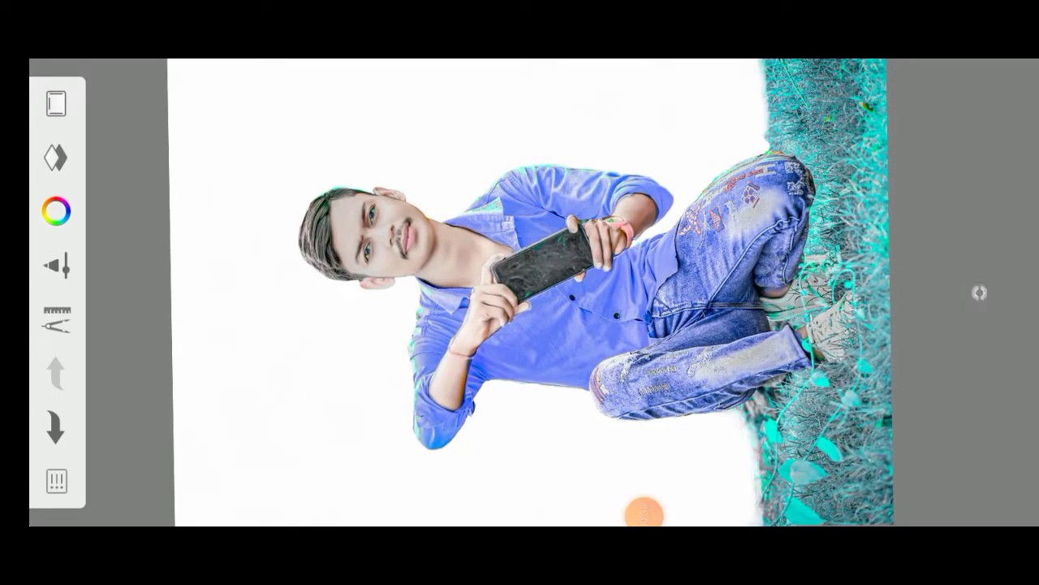
# Add a new empty layer in the Layers panel and start Import Image.
pyautogui.click(55, 156)
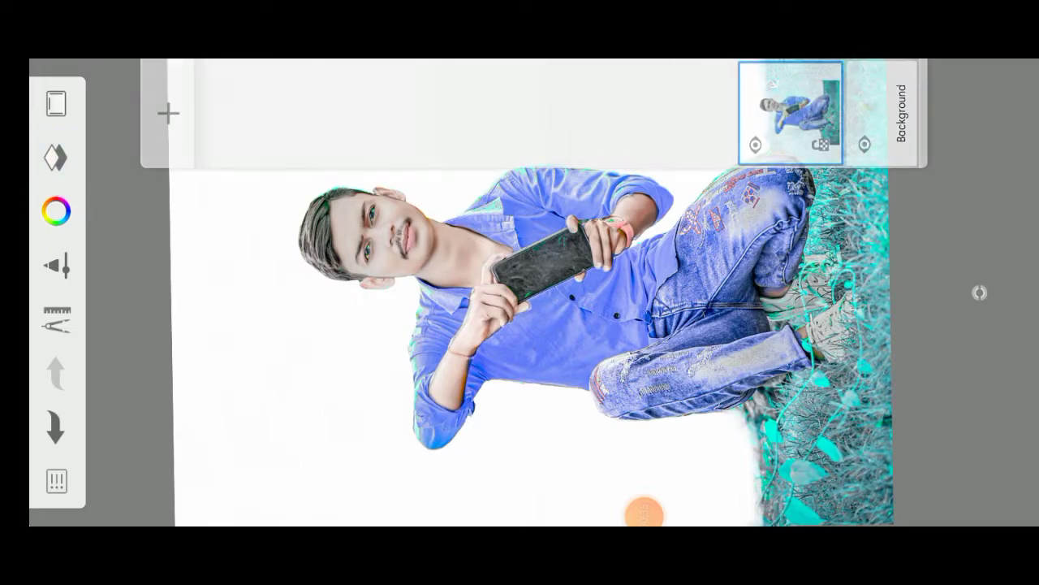
pyautogui.click(168, 113)
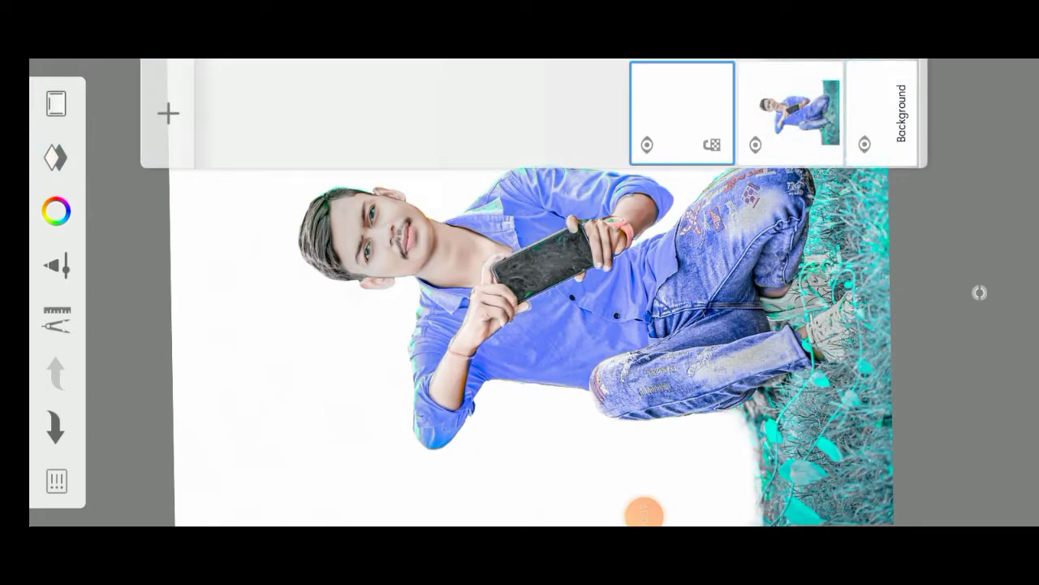
pyautogui.click(56, 319)
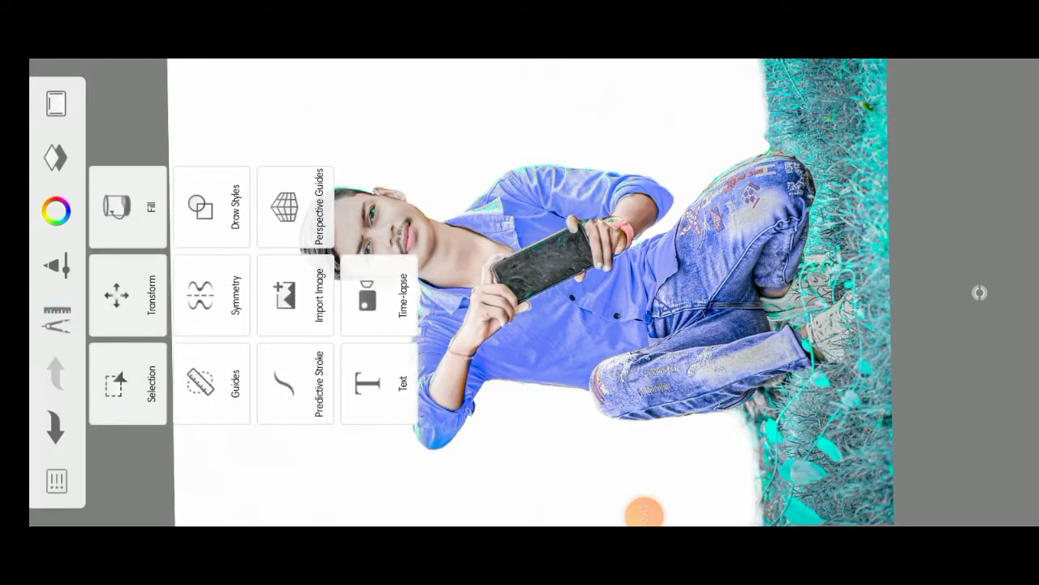
pyautogui.click(295, 295)
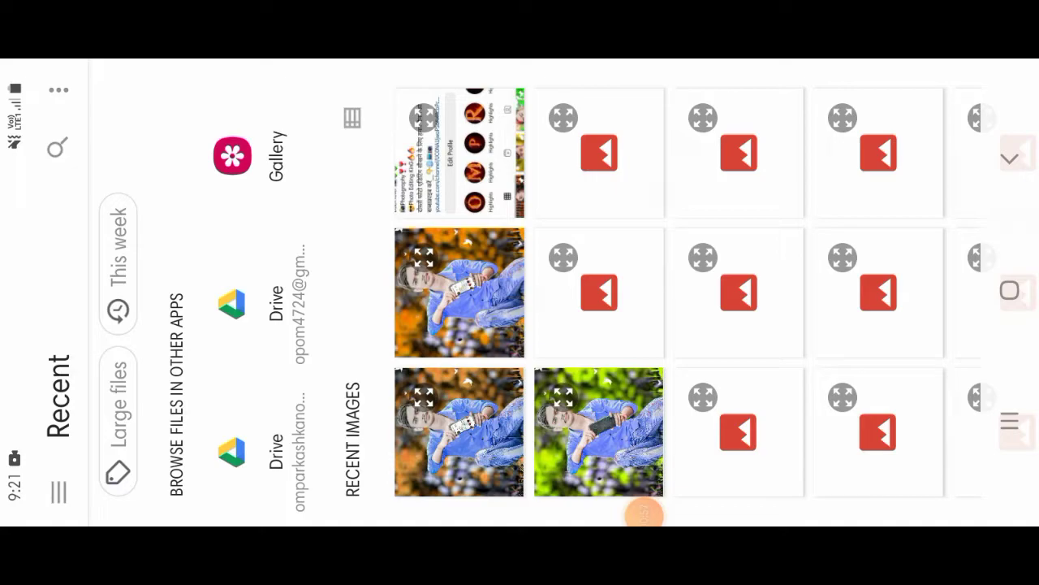
# Import the blurred orange background with white birds from the Gallery's Pictures album.
pyautogui.click(250, 156)
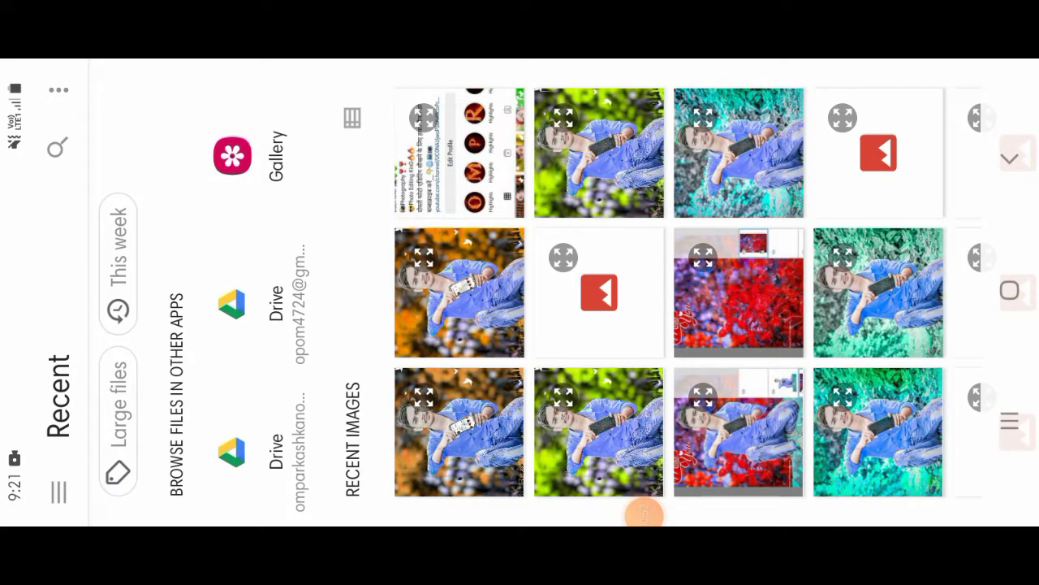
pyautogui.hscroll(3, 646, 511)
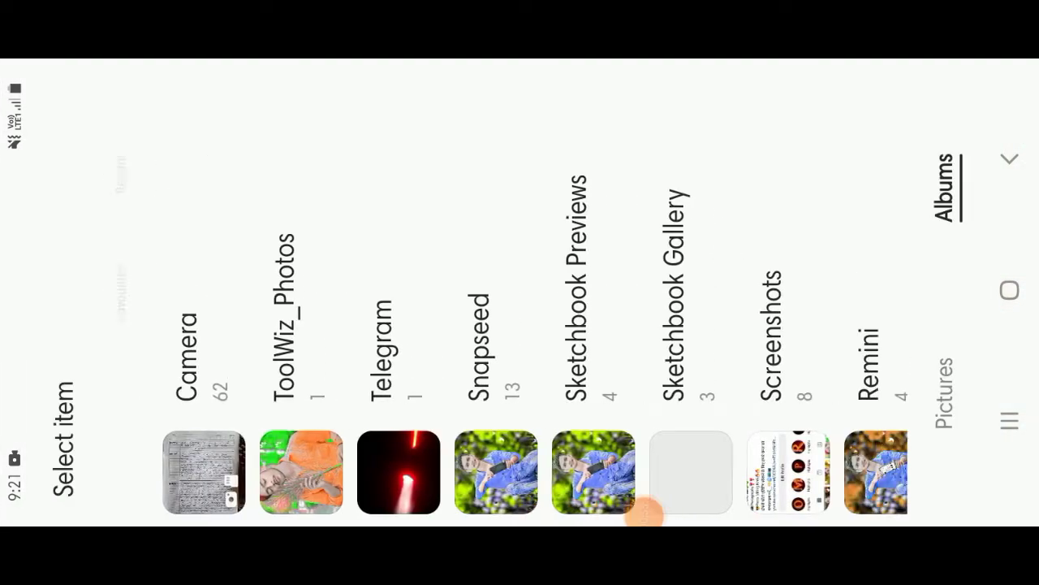
pyautogui.hscroll(3, 646, 507)
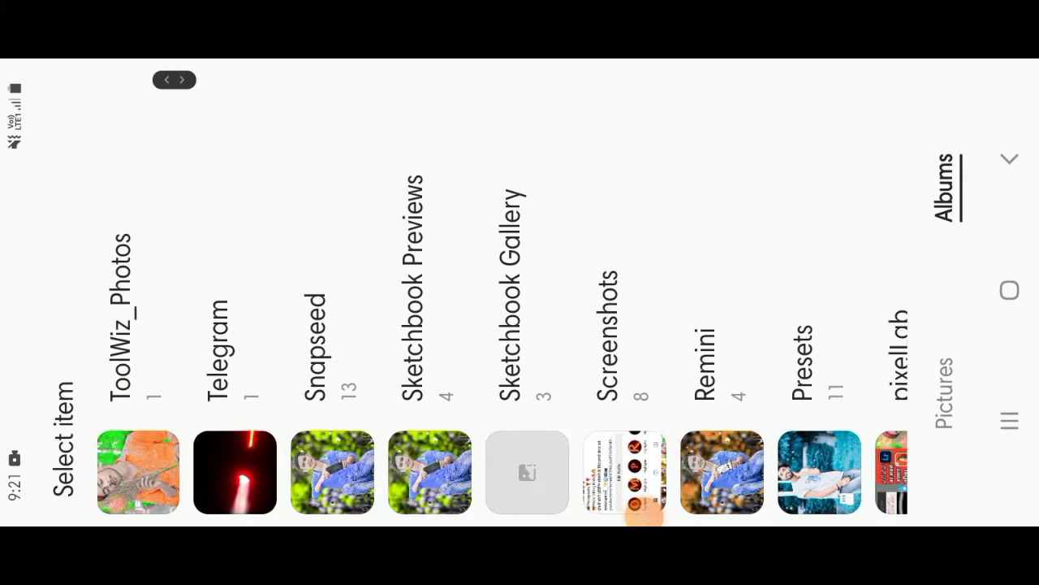
pyautogui.hscroll(1, 645, 512)
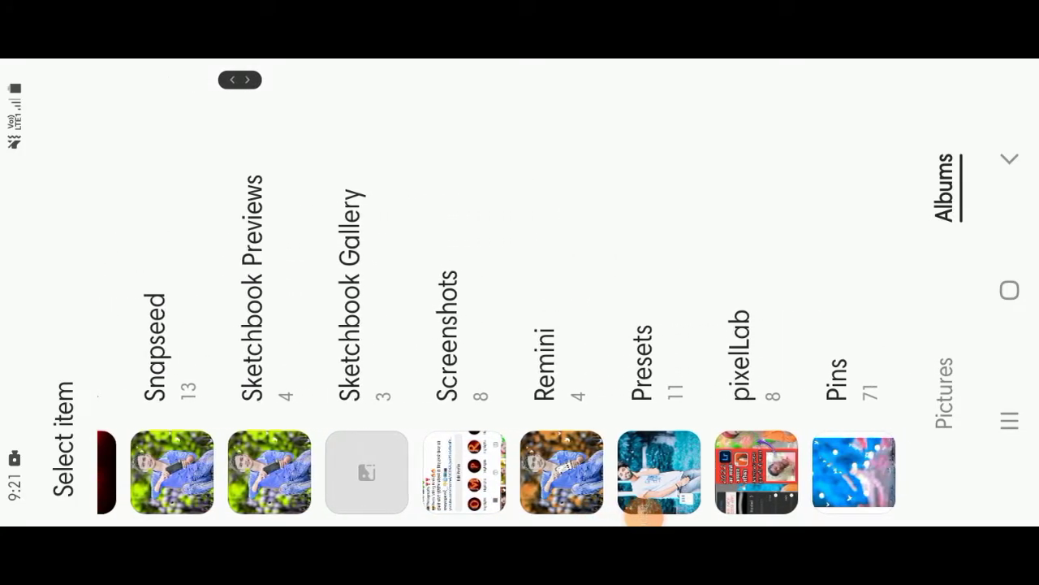
pyautogui.hscroll(1, 645, 512)
pyautogui.hscroll(1, 646, 512)
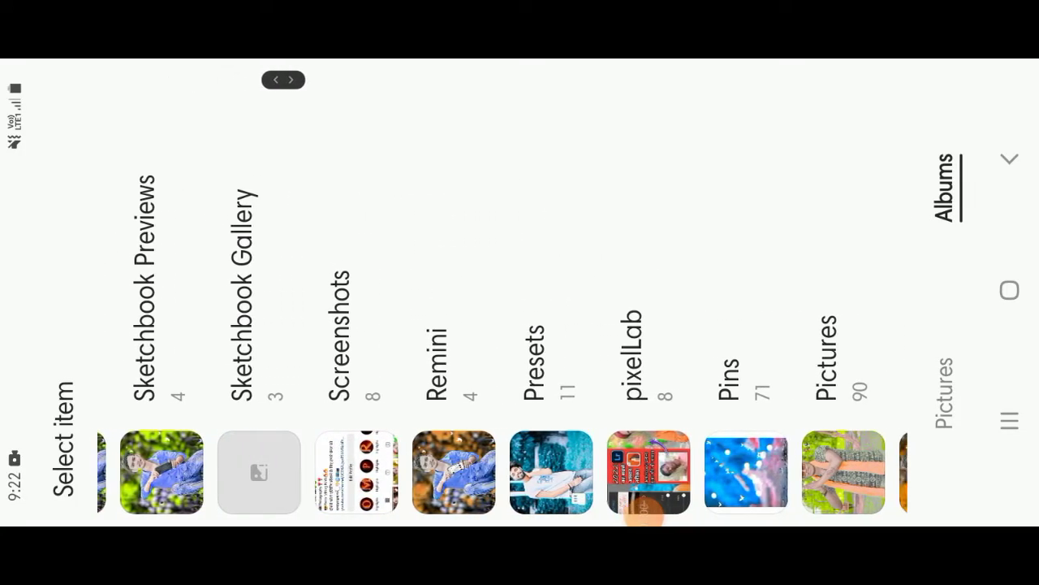
pyautogui.hscroll(1, 646, 511)
pyautogui.click(645, 511)
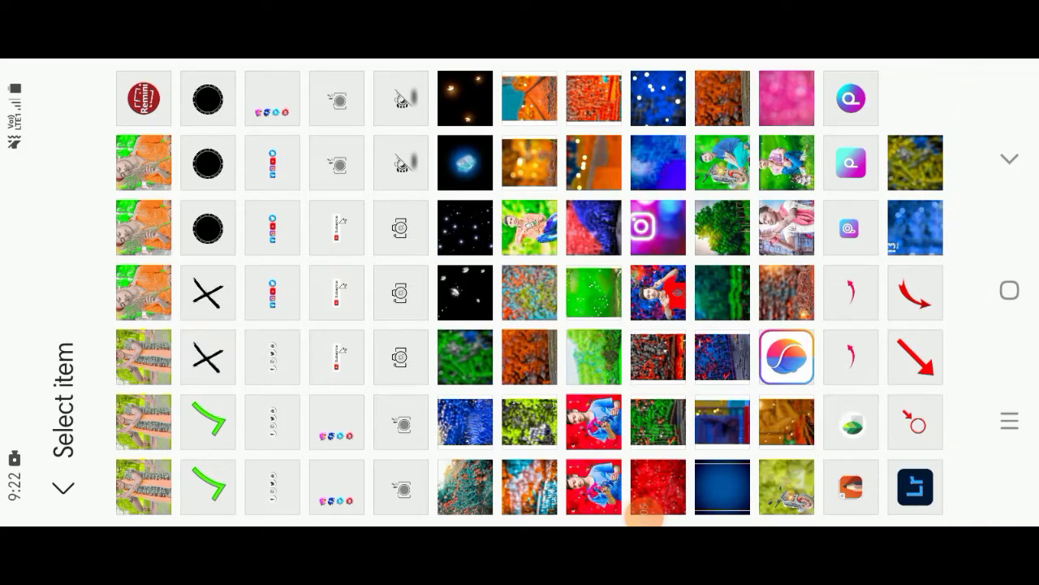
pyautogui.click(594, 99)
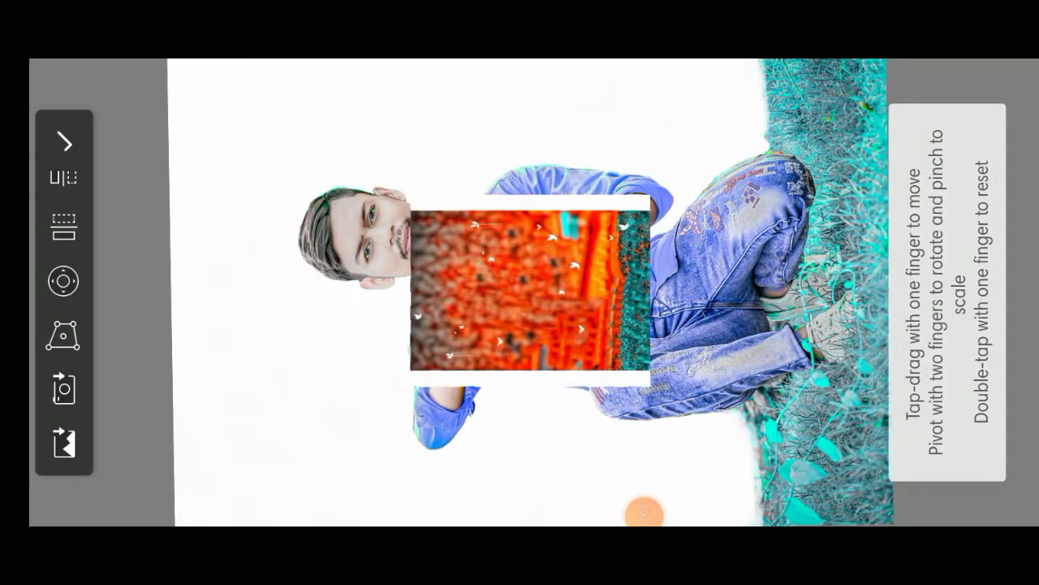
# Scale the imported orange bird photo up to about 301% so it covers the canvas, and place it.
pyautogui.scroll(2, 531, 290)
pyautogui.scroll(2, 528, 292)
pyautogui.scroll(2, 524, 294)
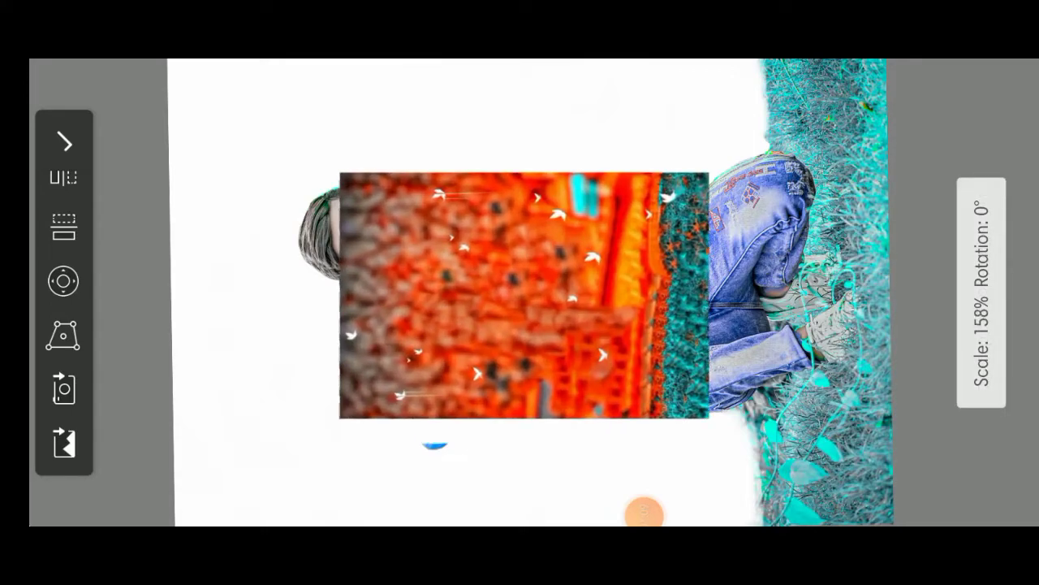
pyautogui.scroll(2, 519, 297)
pyautogui.scroll(2, 519, 296)
pyautogui.scroll(1, 507, 300)
pyautogui.scroll(1, 501, 301)
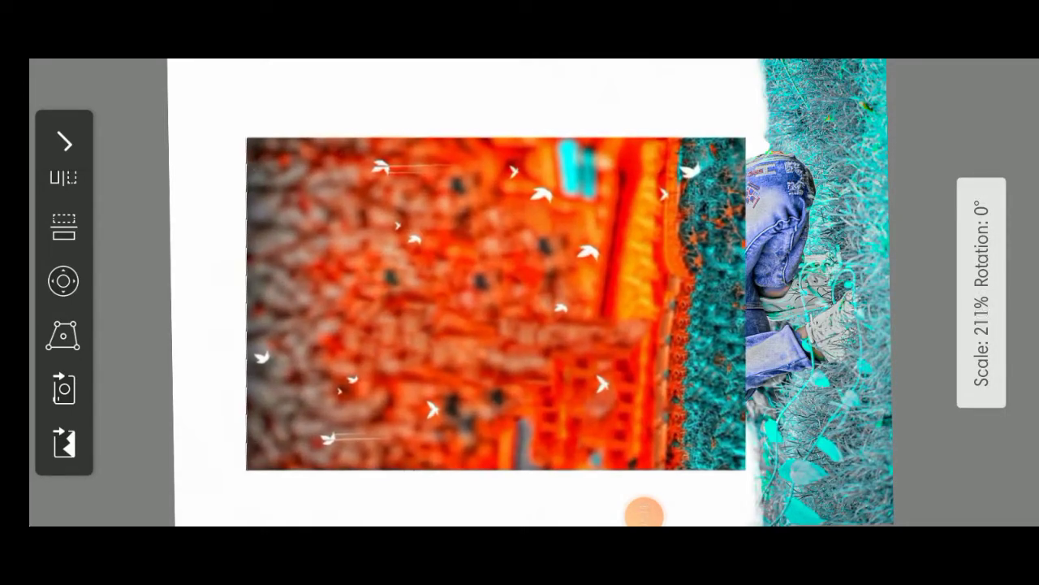
pyautogui.scroll(1, 496, 300)
pyautogui.scroll(2, 492, 304)
pyautogui.scroll(1, 491, 302)
pyautogui.scroll(1, 489, 301)
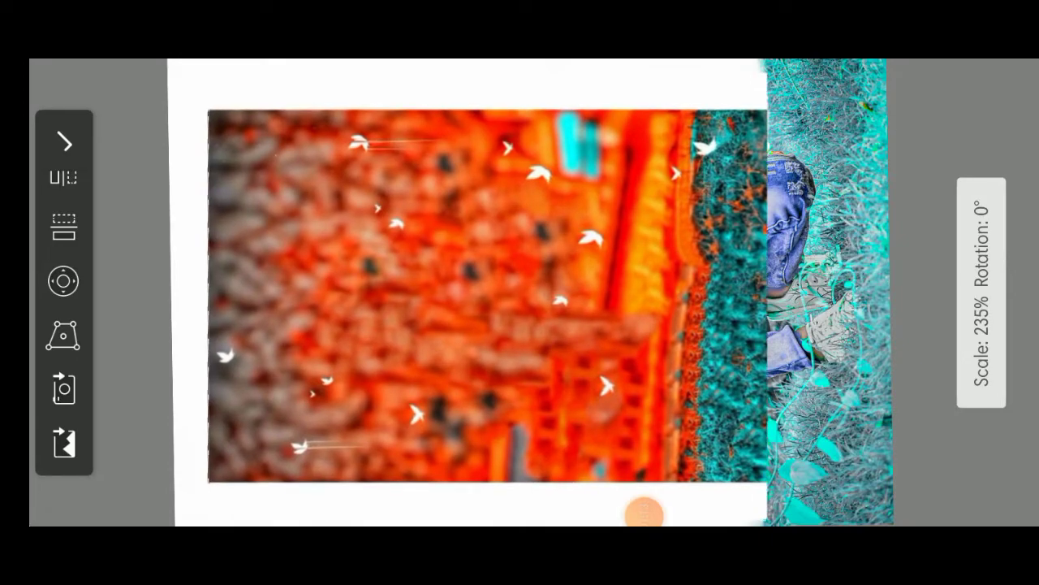
pyautogui.scroll(1, 487, 298)
pyautogui.scroll(1, 485, 298)
pyautogui.scroll(1, 484, 298)
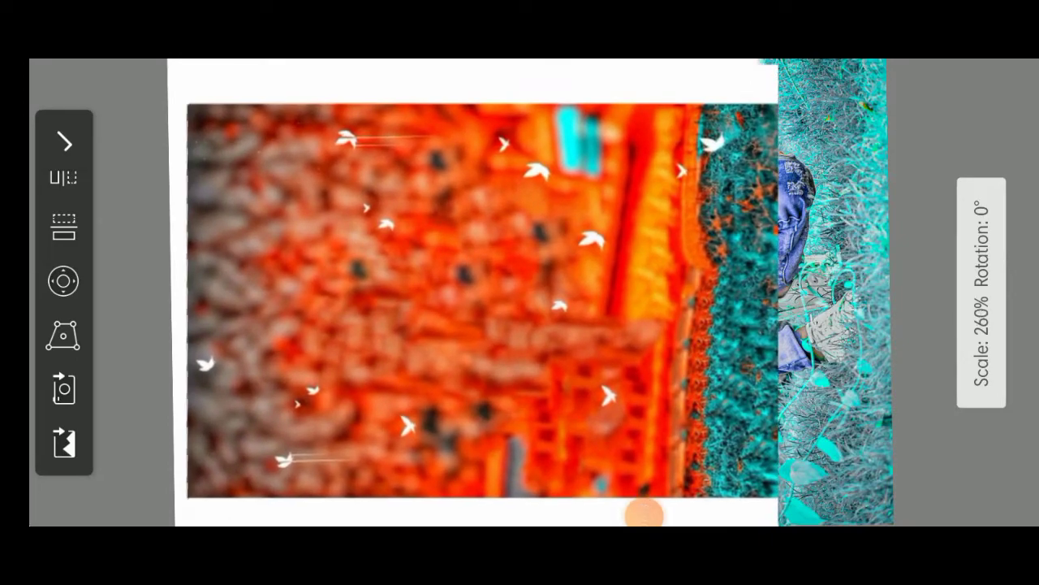
pyautogui.scroll(1, 483, 298)
pyautogui.scroll(1, 483, 298)
pyautogui.scroll(1, 483, 298)
pyautogui.scroll(1, 483, 298)
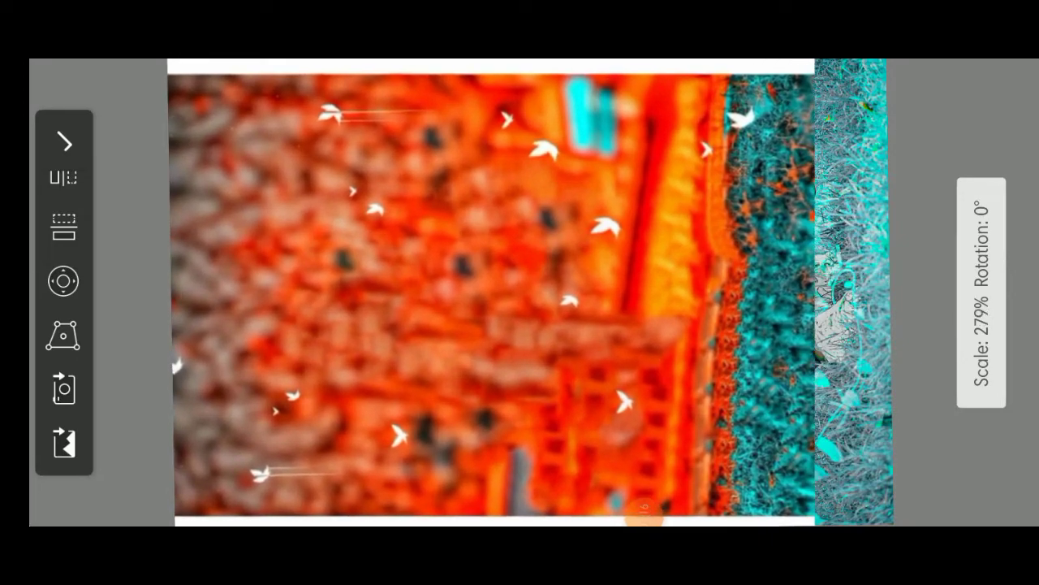
pyautogui.scroll(1, 483, 298)
pyautogui.scroll(1, 483, 298)
pyautogui.scroll(1, 483, 298)
pyautogui.scroll(1, 483, 298)
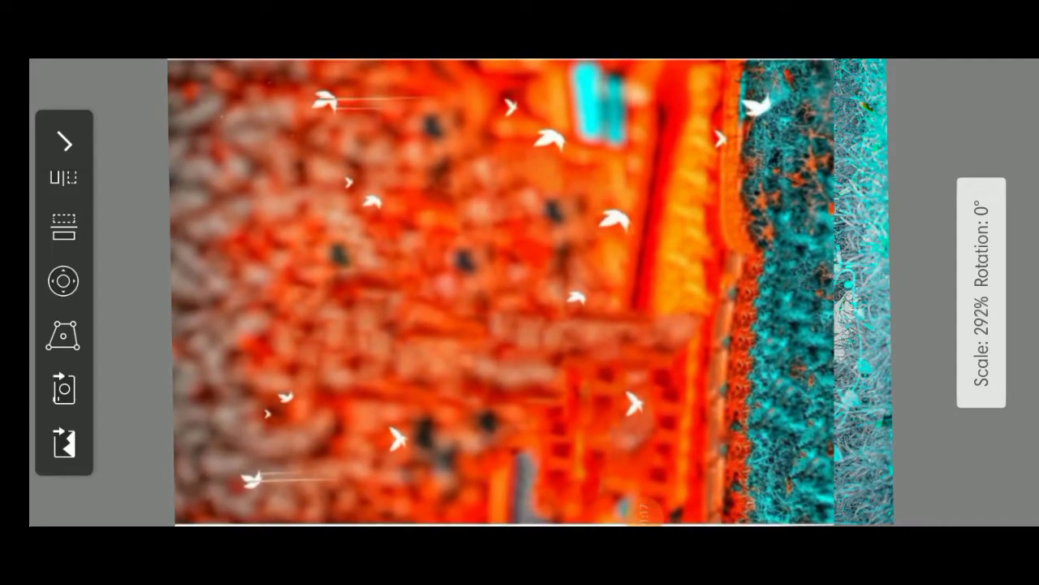
pyautogui.scroll(1, 484, 298)
pyautogui.scroll(1, 483, 298)
pyautogui.scroll(1, 483, 298)
pyautogui.scroll(1, 483, 298)
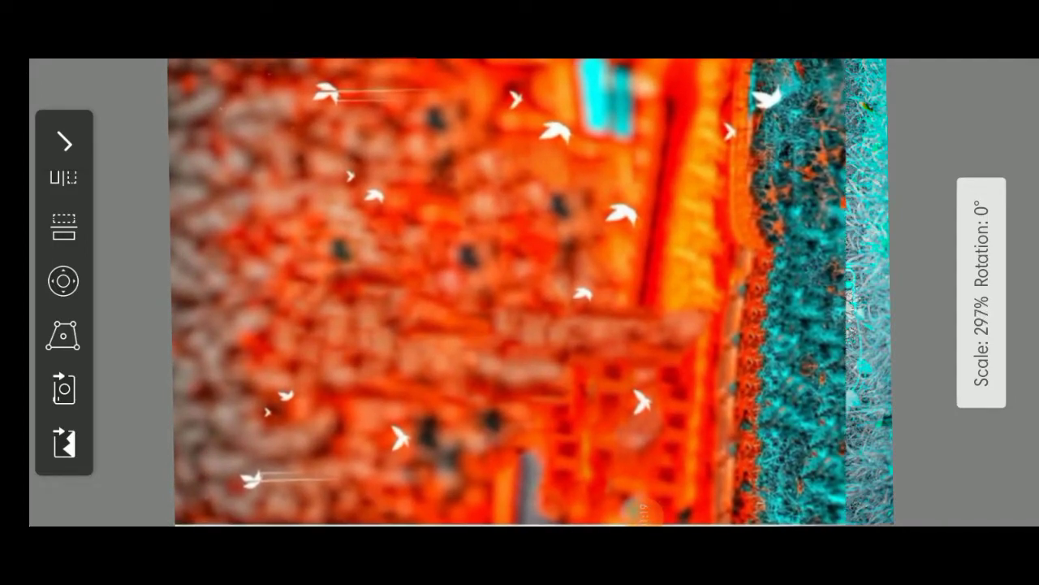
pyautogui.scroll(-1, 483, 298)
pyautogui.scroll(-2, 484, 298)
pyautogui.scroll(-1, 483, 299)
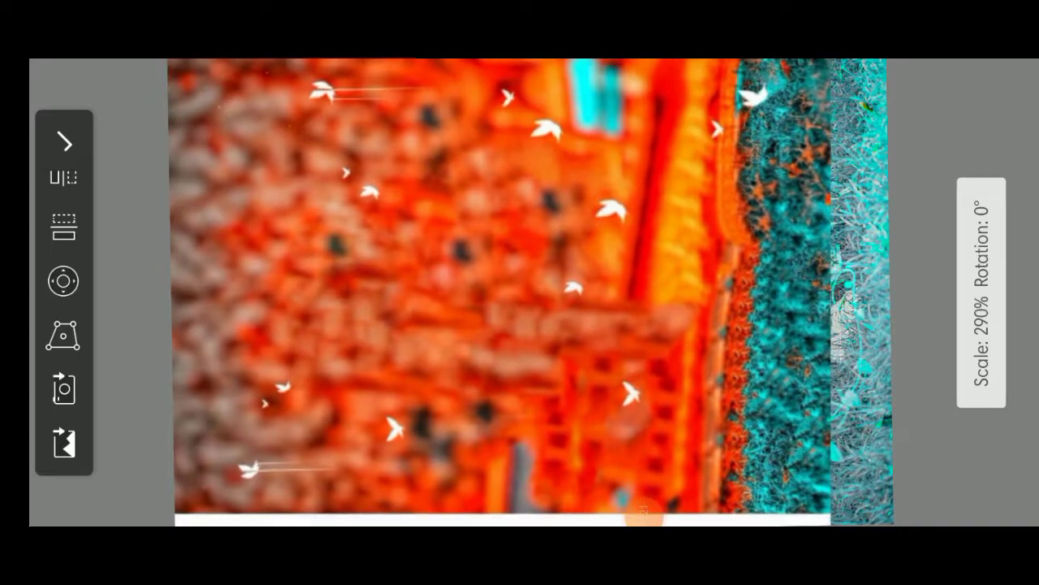
pyautogui.scroll(1, 483, 298)
pyautogui.scroll(1, 483, 298)
pyautogui.scroll(2, 483, 298)
pyautogui.scroll(1, 483, 298)
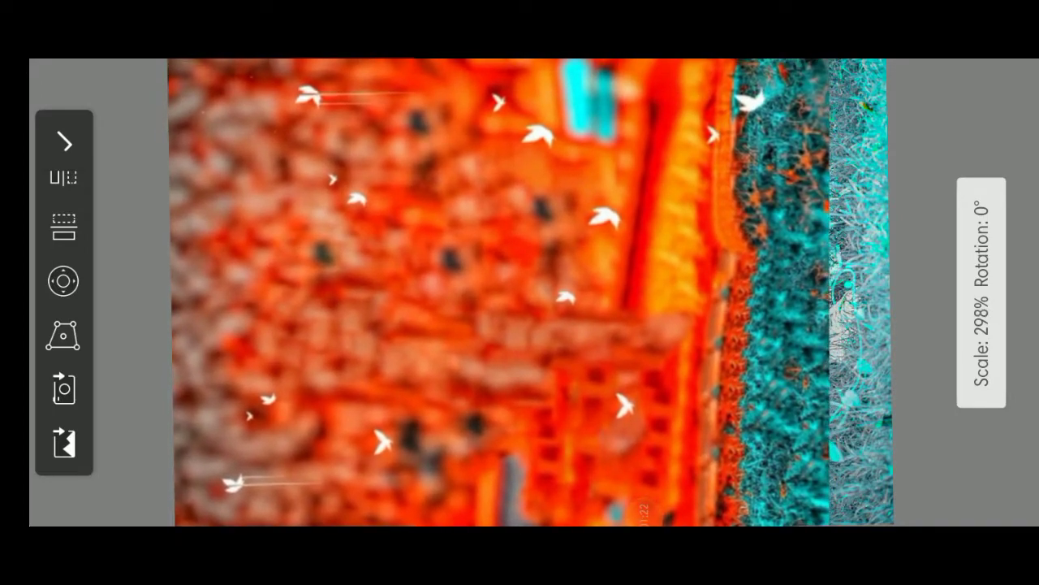
pyautogui.scroll(-1, 483, 298)
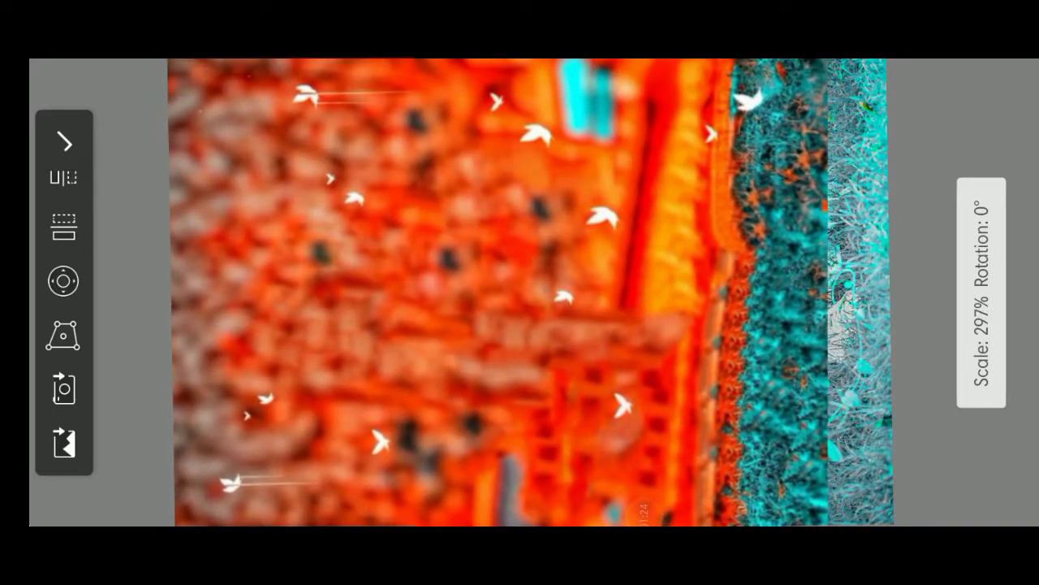
pyautogui.scroll(-1, 483, 298)
pyautogui.scroll(1, 484, 298)
pyautogui.scroll(1, 483, 298)
pyautogui.scroll(1, 483, 298)
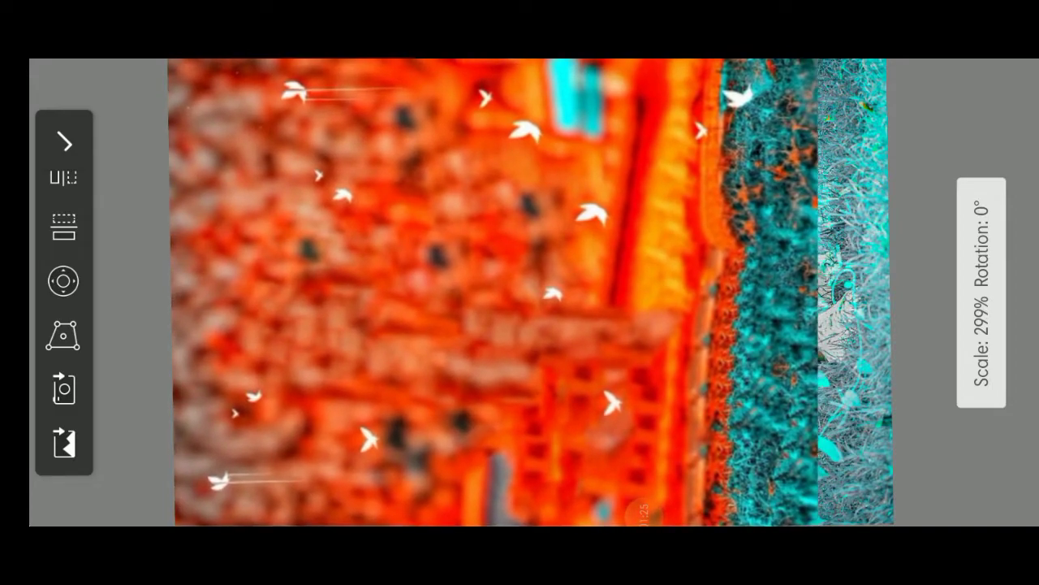
pyautogui.scroll(1, 483, 298)
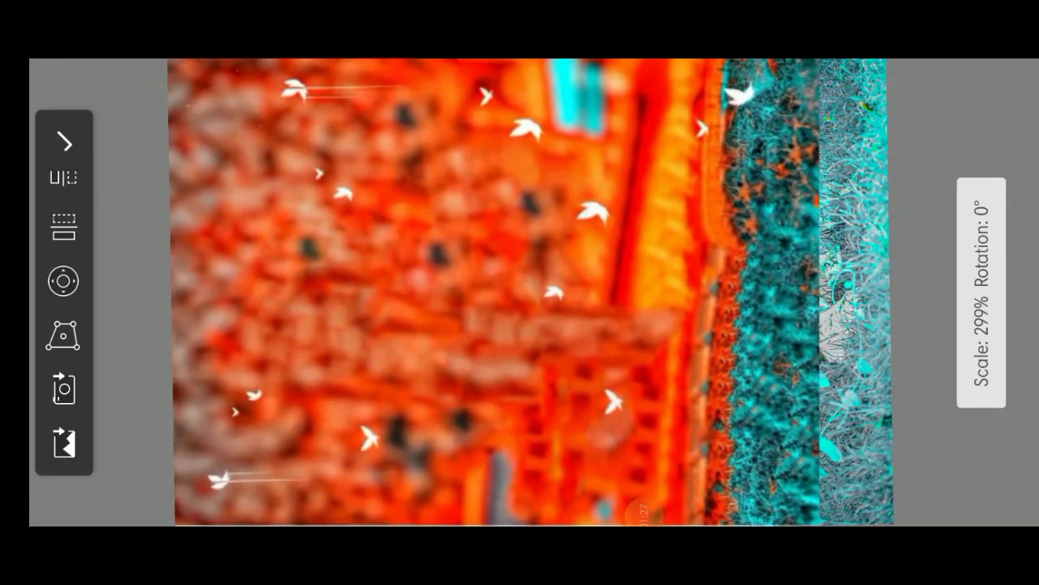
pyautogui.scroll(1, 483, 298)
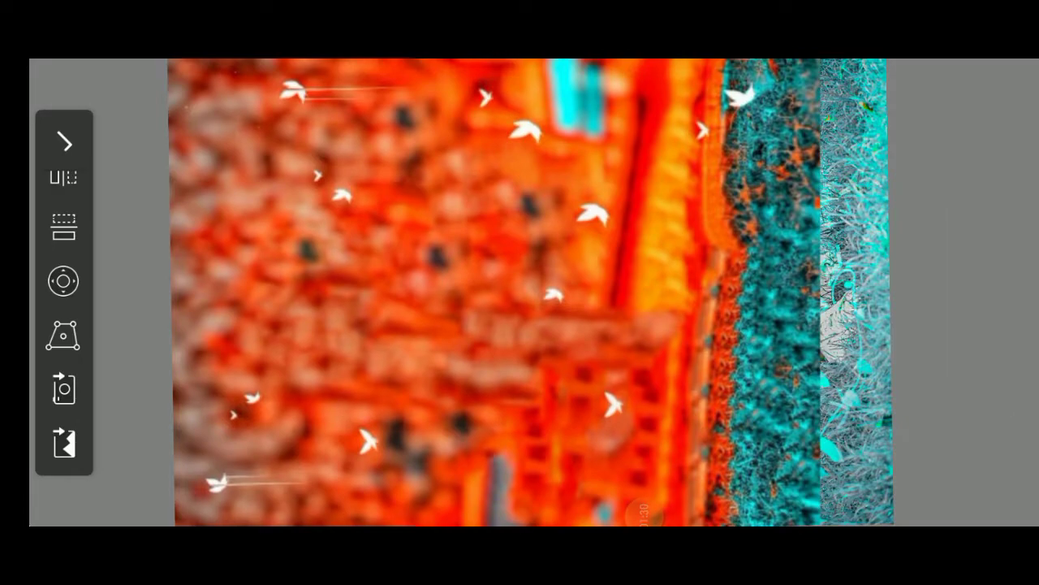
pyautogui.click(64, 142)
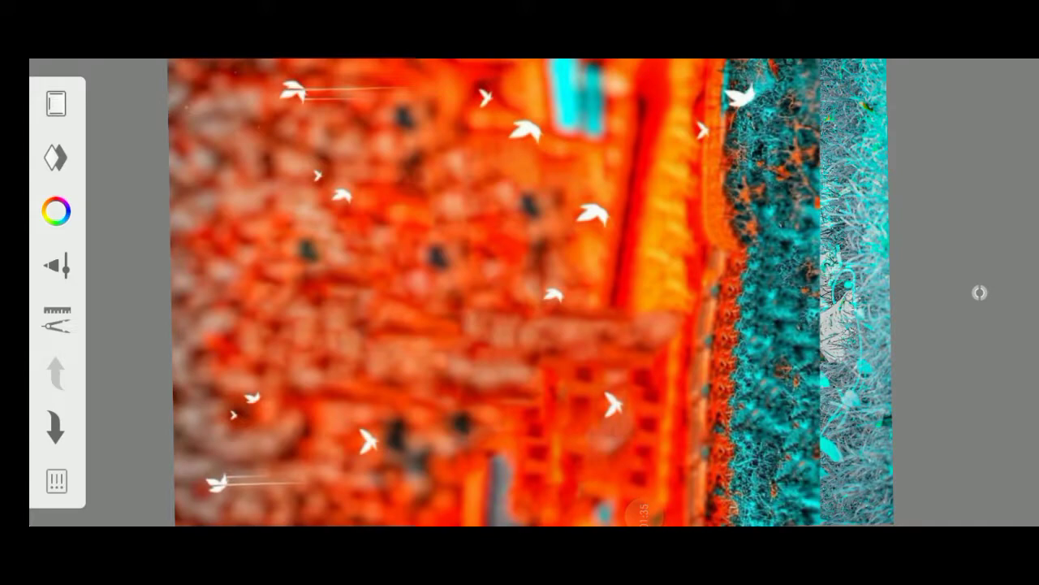
# Move the orange bird background layer below the boy's layer in the Layers list.
pyautogui.click(56, 156)
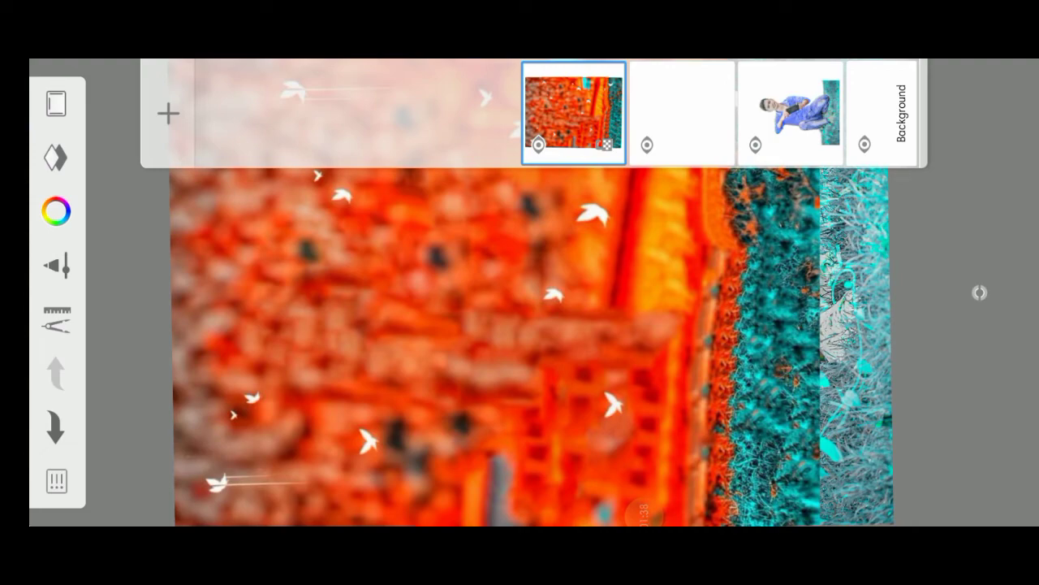
pyautogui.click(574, 112)
pyautogui.moveTo(575, 109); pyautogui.dragTo(791, 110)
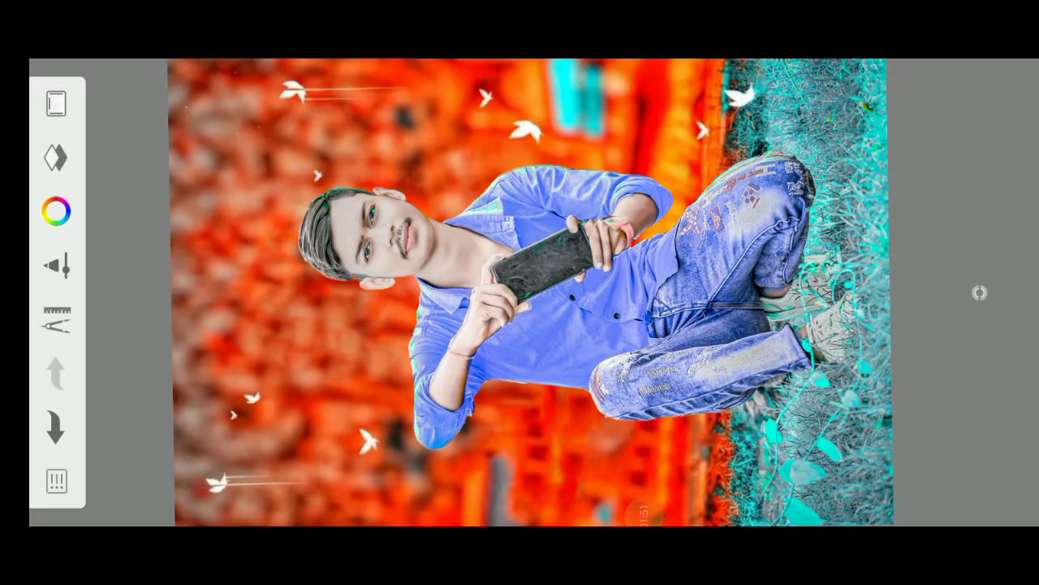
# Zoom in and out to inspect the boy on grass against the orange bird backdrop, then bring up the puck's radial menu.
pyautogui.scroll(2, 528, 292)
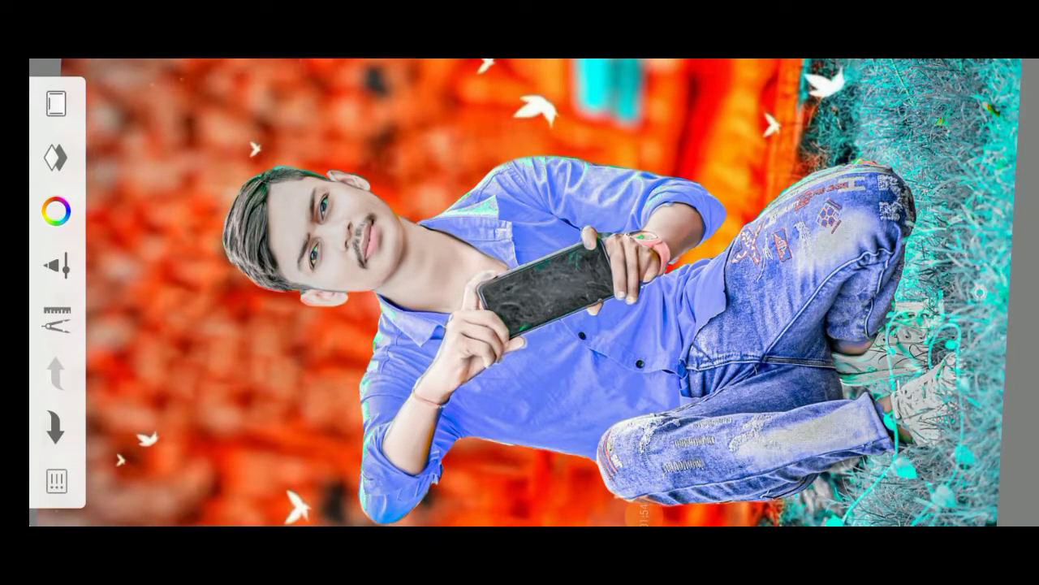
pyautogui.scroll(-3, 519, 292)
pyautogui.scroll(-1, 520, 292)
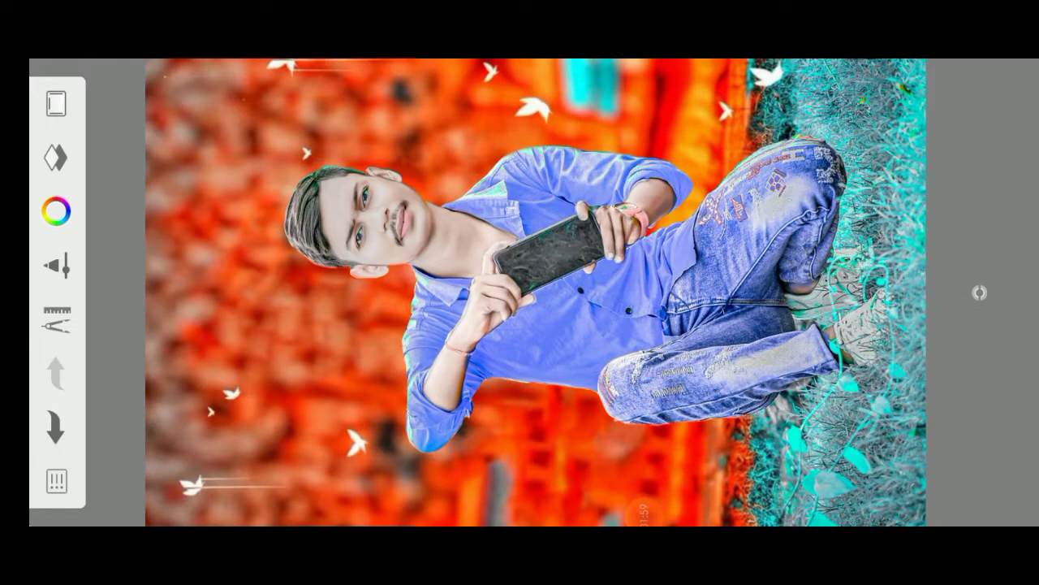
pyautogui.scroll(3, 366, 219)
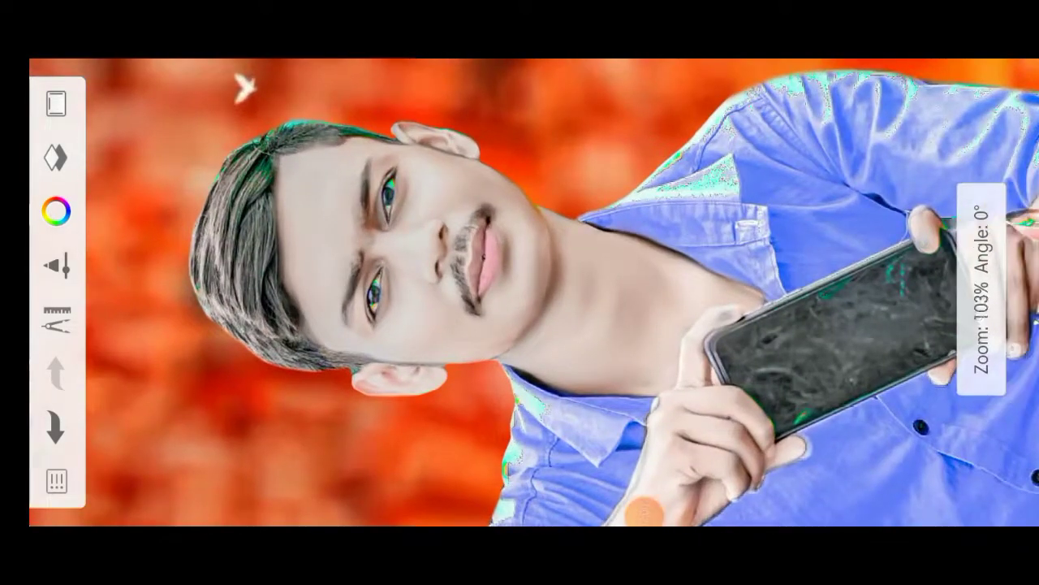
pyautogui.scroll(2, 366, 219)
pyautogui.scroll(-3, 520, 292)
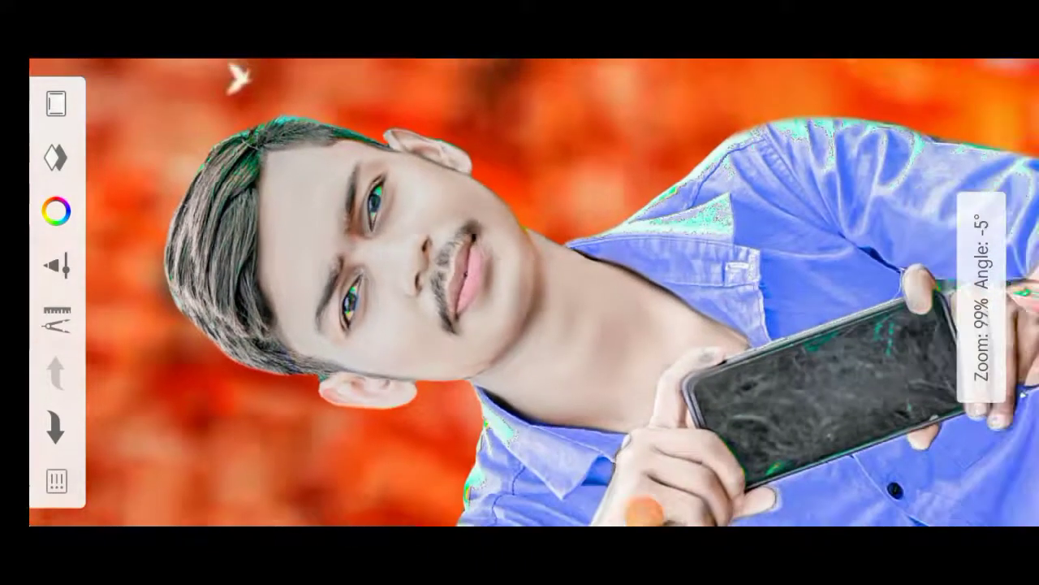
pyautogui.scroll(-3, 519, 293)
pyautogui.scroll(-1, 520, 292)
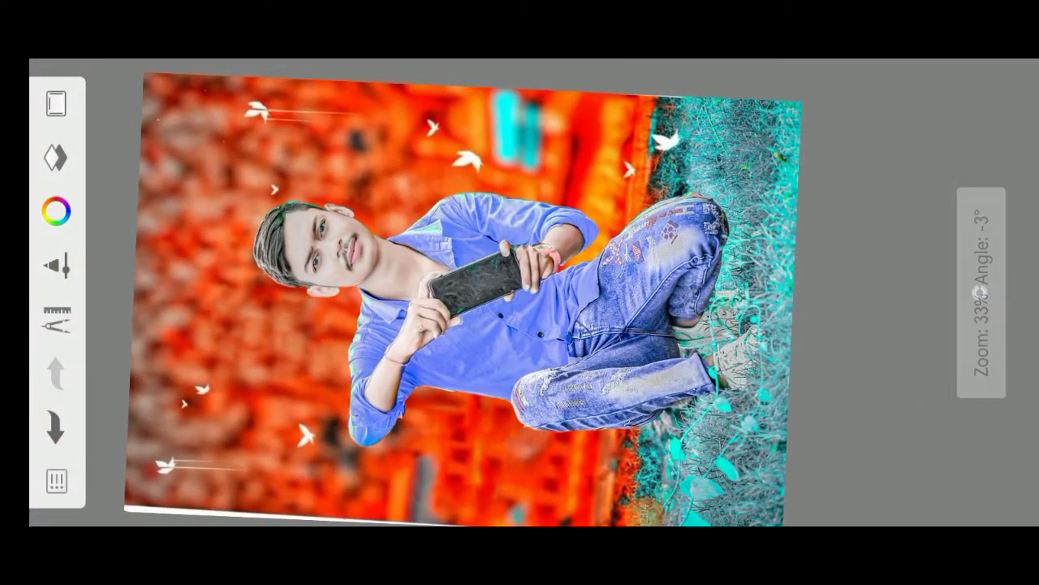
pyautogui.scroll(1, 504, 293)
pyautogui.scroll(-1, 503, 292)
pyautogui.scroll(-1, 504, 293)
pyautogui.scroll(-1, 528, 293)
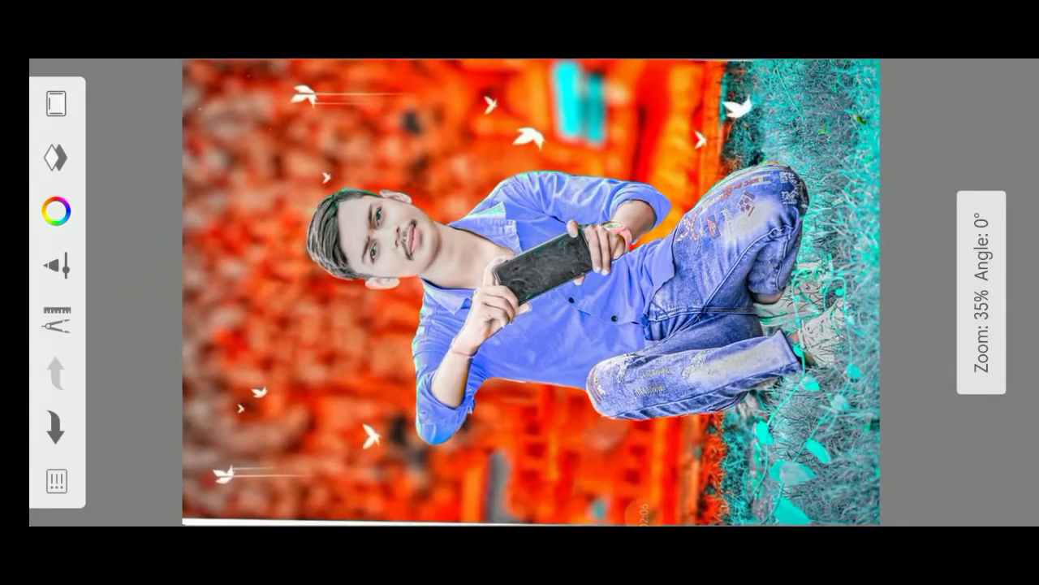
pyautogui.scroll(1, 527, 292)
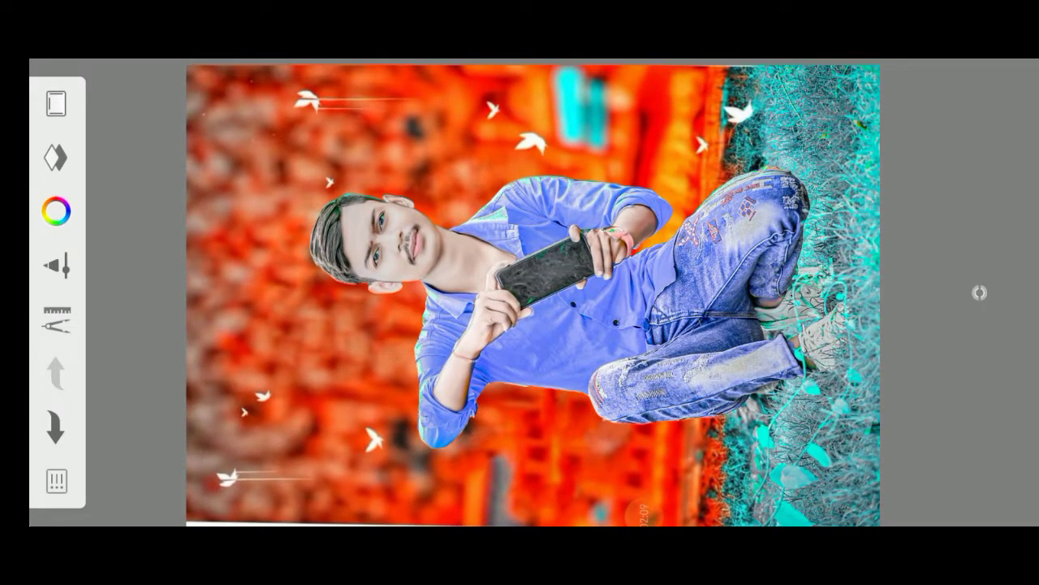
pyautogui.click(644, 496)
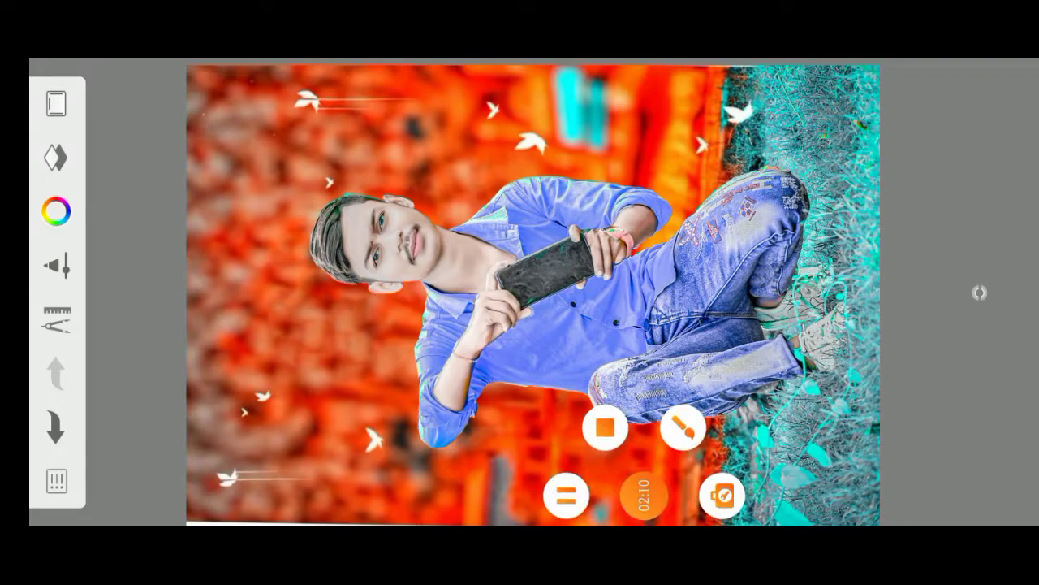